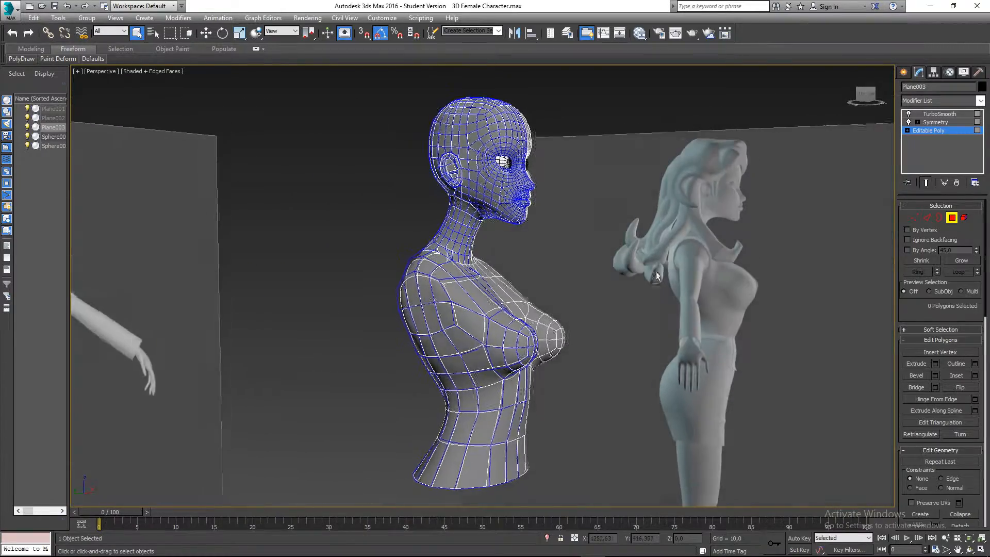
# Turn off the end-result display so only the base half mesh shows, and view the torso from the left
pyautogui.click(926, 183)
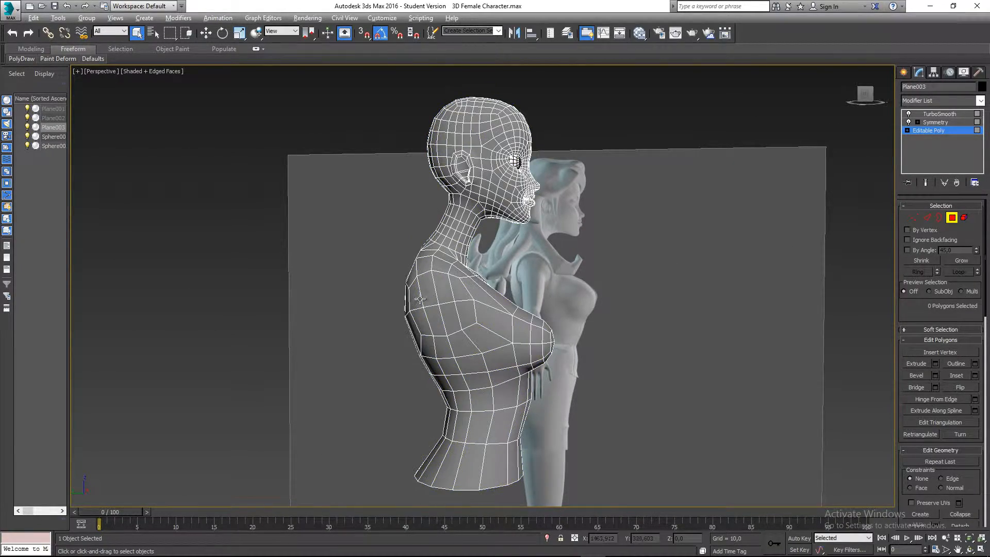
pyautogui.moveTo(420, 299)
pyautogui.keyDown('alt'); pyautogui.mouseDown(button='middle')
pyautogui.moveTo(342, 311)
pyautogui.moveTo(445, 305)
pyautogui.moveTo(420, 304)
pyautogui.mouseUp(button='middle'); pyautogui.keyUp('alt')
pyautogui.press('l')
pyautogui.scroll(5, 423, 252)
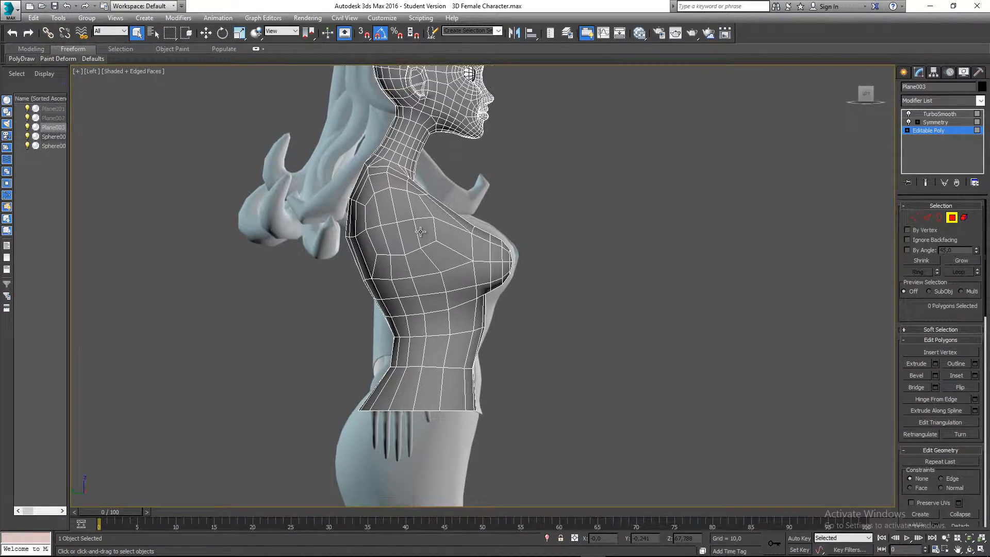
# Slightly shift the vertex at the front of the shoulder loop, beside the chest, in the left view and save the scene
pyautogui.press('1')
pyautogui.scroll(4, 443, 253)
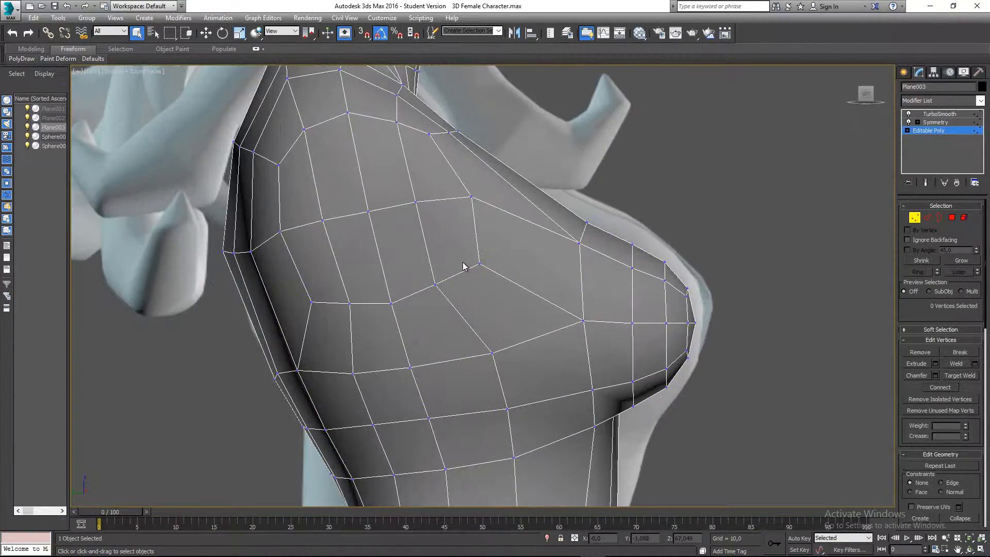
pyautogui.press('w')
pyautogui.moveTo(475, 258); pyautogui.dragTo(449, 261, button='middle')
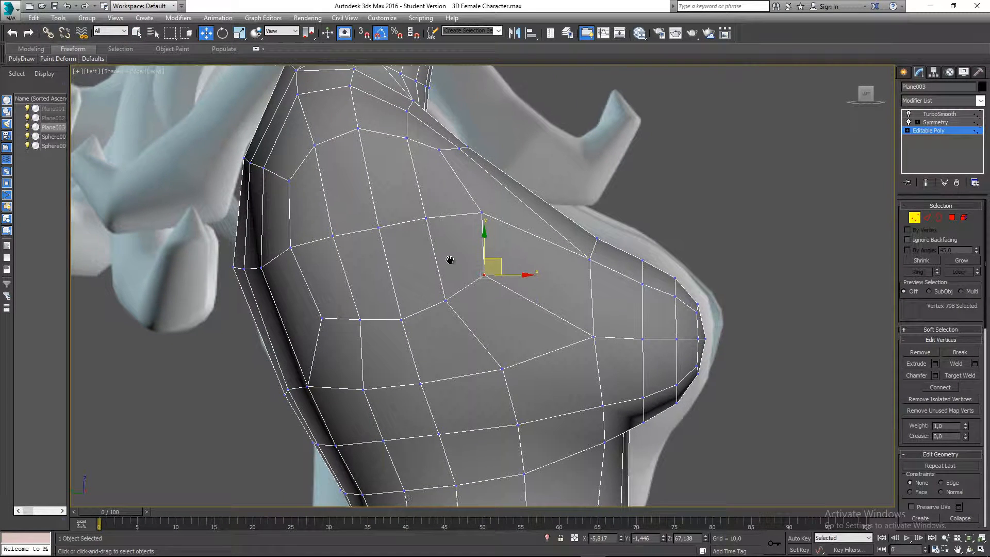
pyautogui.click(439, 149)
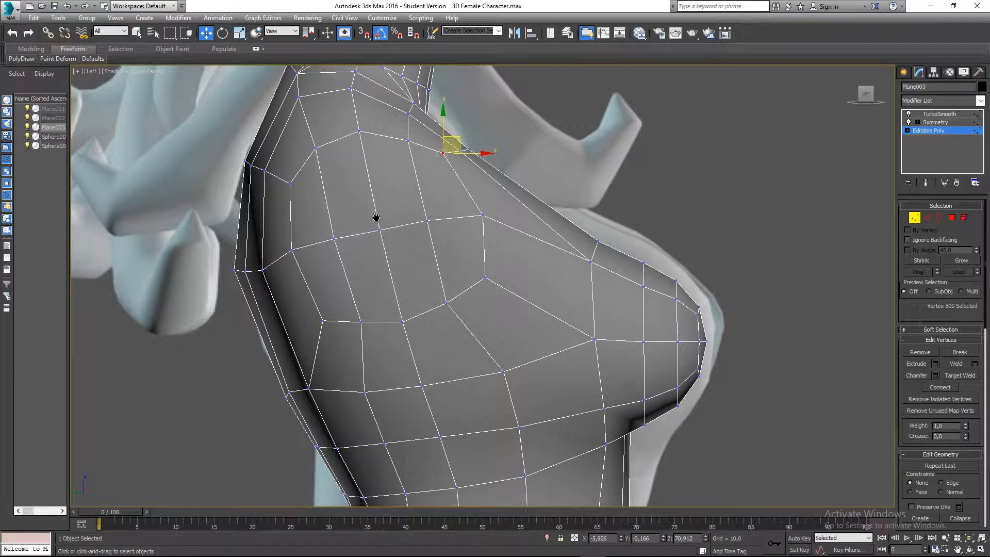
pyautogui.moveTo(376, 217); pyautogui.dragTo(392, 220, button='middle')
pyautogui.click(503, 280)
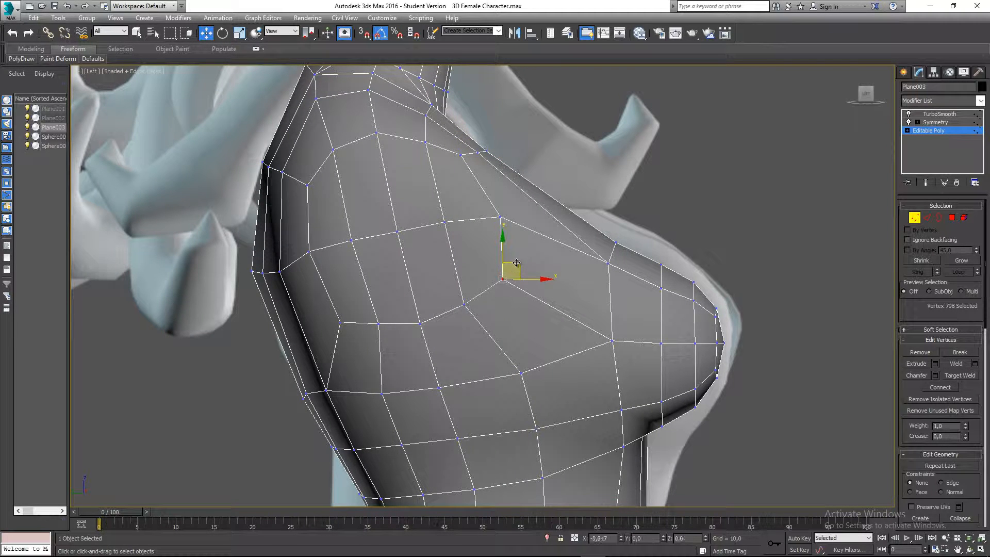
pyautogui.moveTo(516, 263); pyautogui.dragTo(514, 266)
pyautogui.click(464, 255)
pyautogui.hotkey('ctrl', 's')
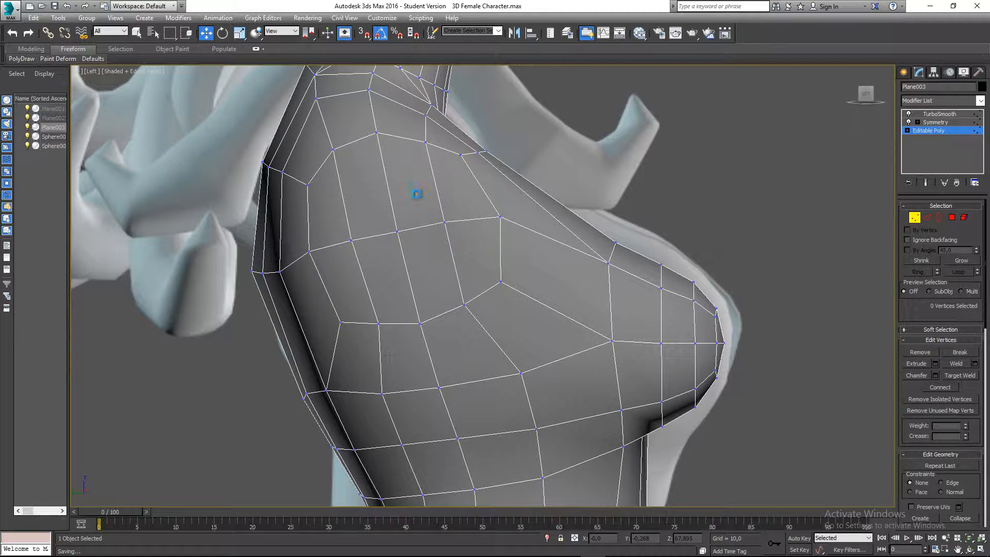
# Select the eight polygons forming the round arm opening on the side of the shoulder
pyautogui.moveTo(375, 240); pyautogui.dragTo(352, 263, button='middle')
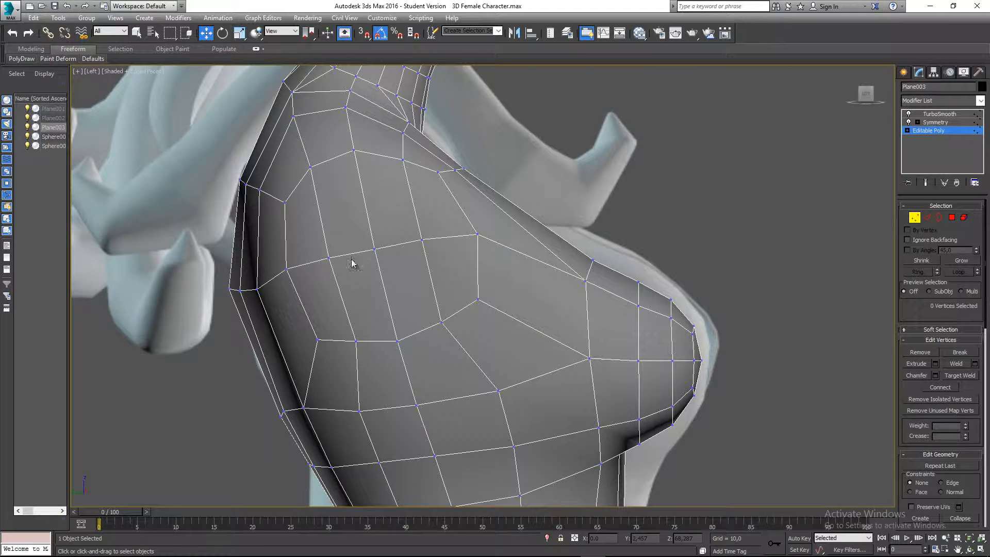
pyautogui.click(951, 217)
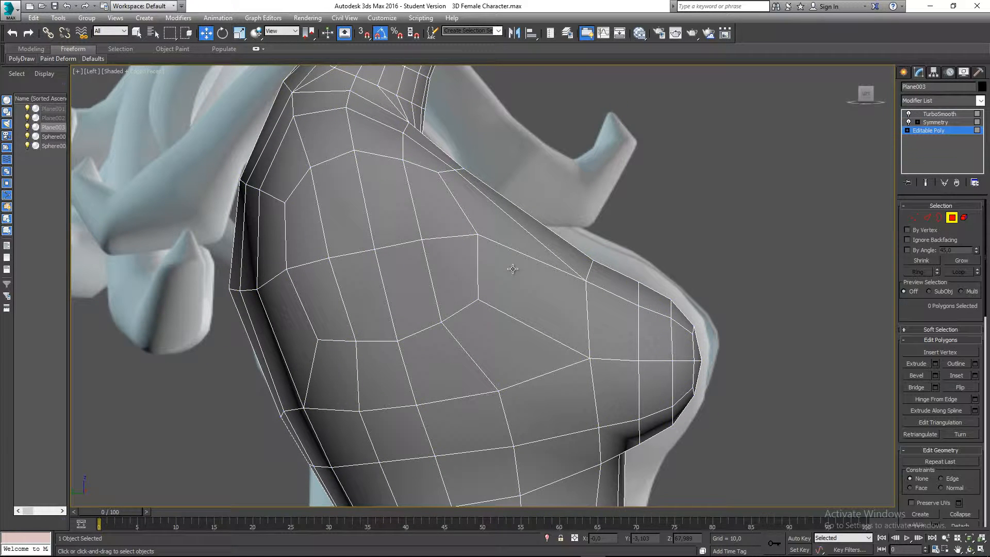
pyautogui.click(440, 225)
pyautogui.keyDown('ctrl'); pyautogui.click(452, 268); pyautogui.keyUp('ctrl')
pyautogui.keyDown('ctrl'); pyautogui.click(406, 275); pyautogui.keyUp('ctrl')
pyautogui.keyDown('ctrl'); pyautogui.click(393, 219); pyautogui.keyUp('ctrl')
pyautogui.keyDown('ctrl'); pyautogui.click(354, 219); pyautogui.keyUp('ctrl')
pyautogui.keyDown('ctrl'); pyautogui.click(304, 230); pyautogui.keyUp('ctrl')
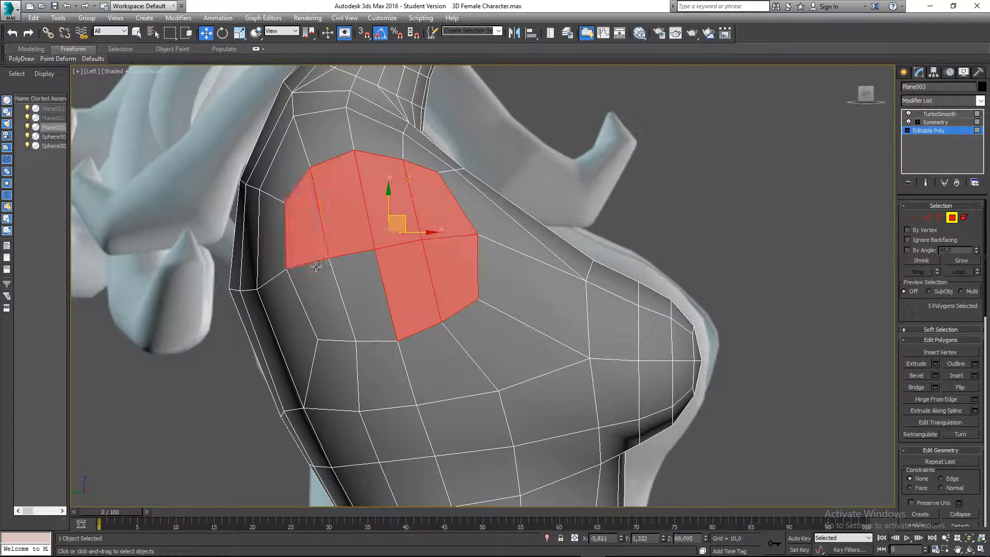
pyautogui.keyDown('ctrl'); pyautogui.click(322, 288); pyautogui.keyUp('ctrl')
pyautogui.keyDown('ctrl'); pyautogui.click(357, 287); pyautogui.keyUp('ctrl')
# Inset the eight selected shoulder polygons by 1.0, checking the preview against the reference arm in see-through display
pyautogui.moveTo(394, 287); pyautogui.dragTo(276, 316, button='middle')
pyautogui.press('p')
pyautogui.scroll(-5, 370, 287)
pyautogui.press('f')
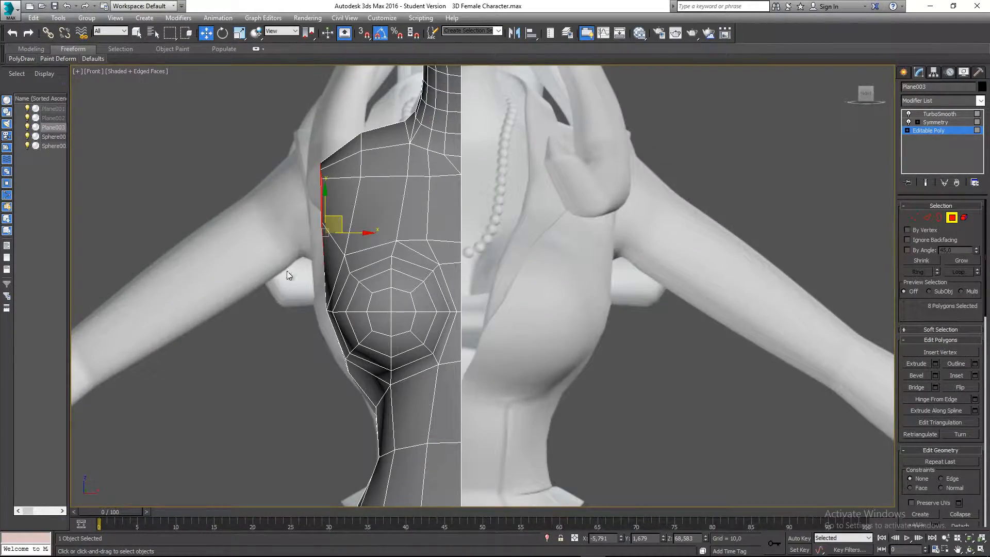
pyautogui.press('p')
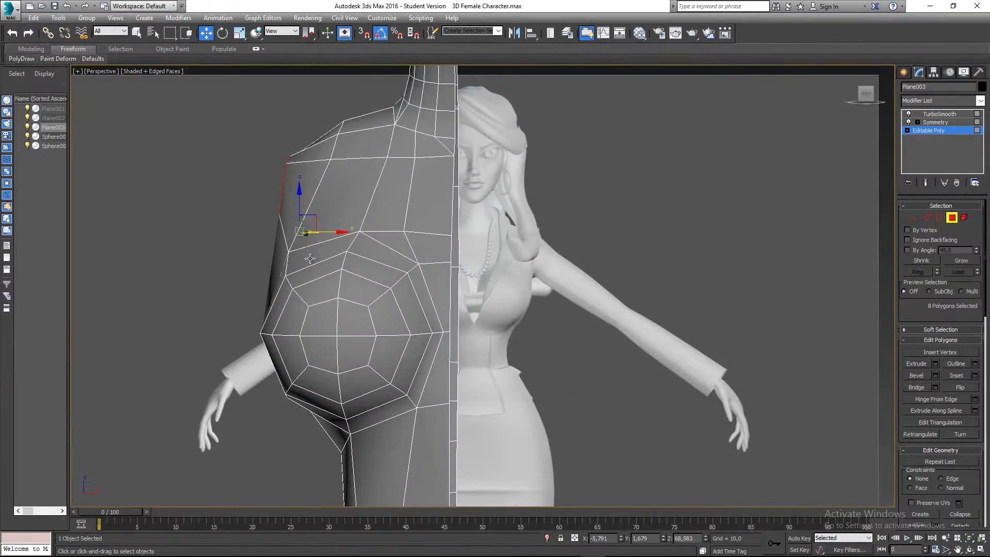
pyautogui.keyDown('alt'); pyautogui.moveTo(310, 258); pyautogui.dragTo(365, 224, button='middle'); pyautogui.keyUp('alt')
pyautogui.keyDown('alt'); pyautogui.moveTo(402, 270); pyautogui.dragTo(393, 239, button='middle'); pyautogui.keyUp('alt')
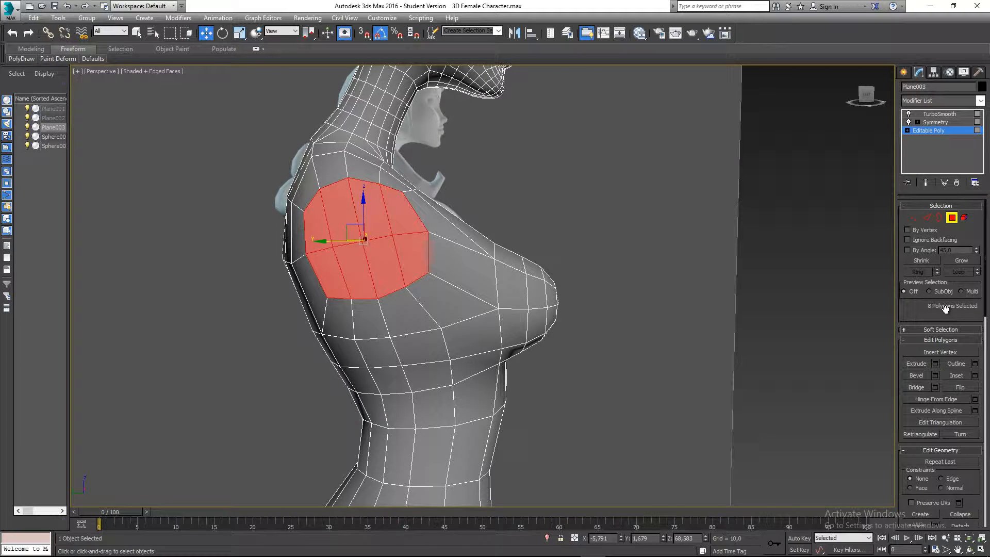
pyautogui.click(974, 375)
pyautogui.keyDown('alt'); pyautogui.moveTo(458, 299); pyautogui.dragTo(404, 299, button='middle'); pyautogui.keyUp('alt')
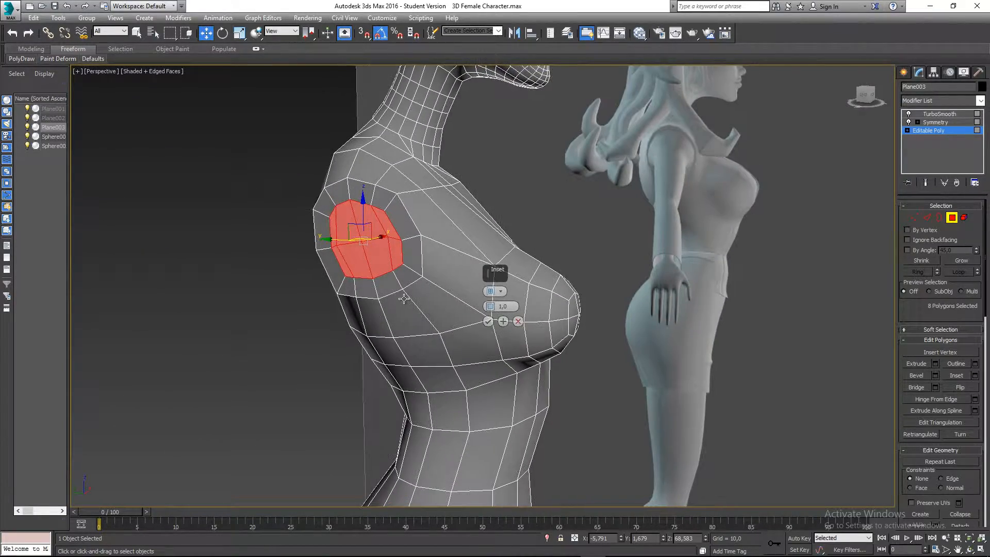
pyautogui.scroll(3, 402, 298)
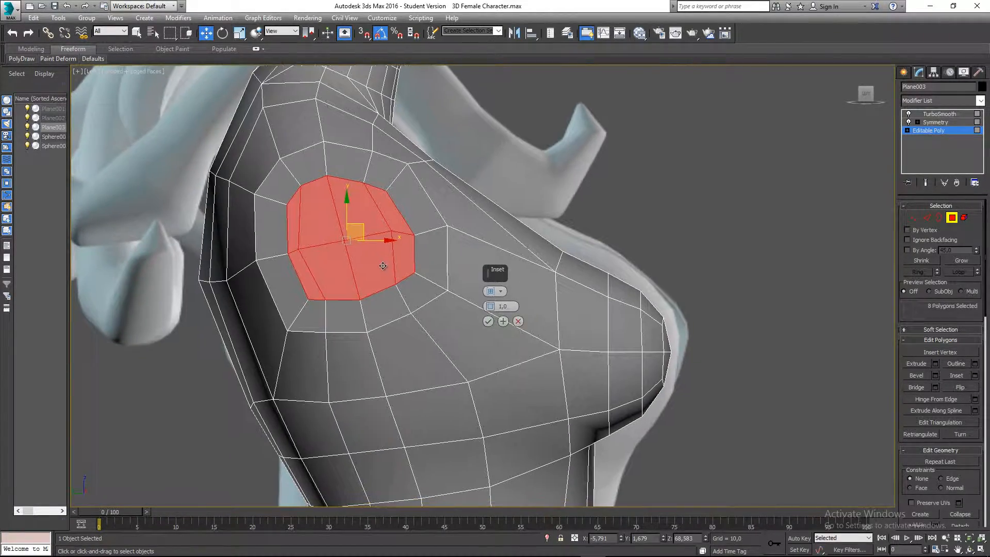
pyautogui.hotkey('alt', 'x')
pyautogui.keyDown('alt'); pyautogui.moveTo(382, 275); pyautogui.dragTo(384, 277, button='middle'); pyautogui.keyUp('alt')
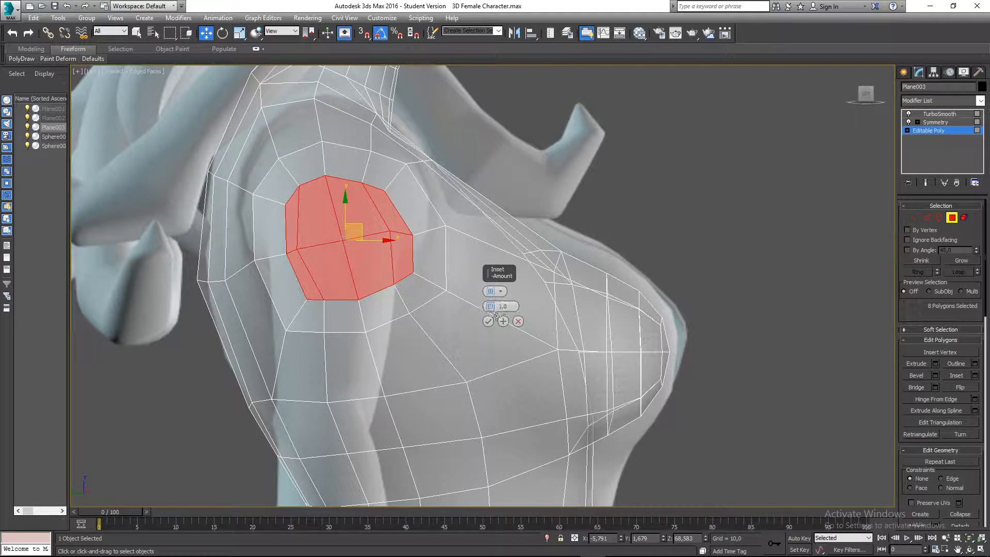
pyautogui.moveTo(420, 302); pyautogui.dragTo(364, 301, button='middle')
pyautogui.hotkey('alt', 'x')
pyautogui.press('p')
pyautogui.scroll(-5, 363, 300)
pyautogui.scroll(2, 472, 323)
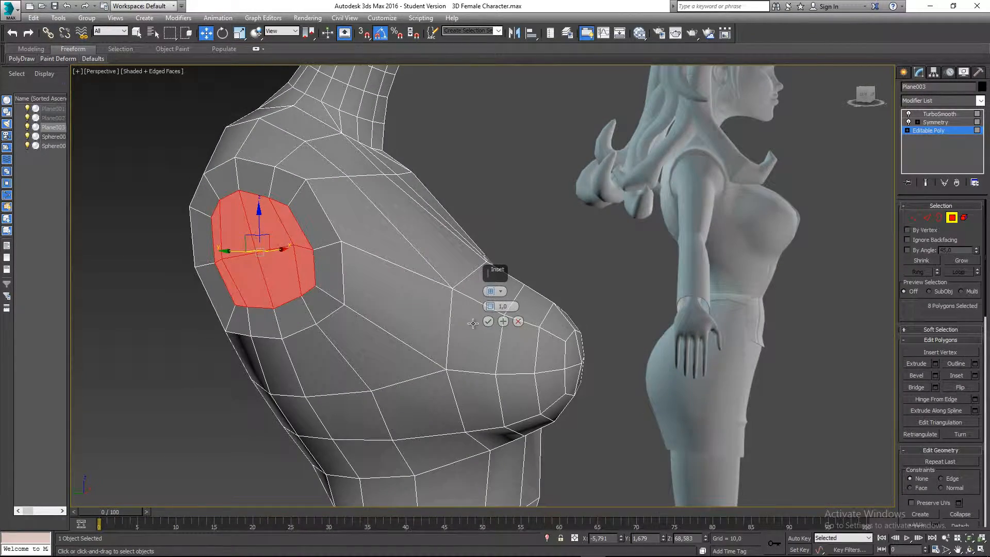
pyautogui.click(487, 321)
# Move the inset shoulder polygons outward and slightly up in the front view toward the reference arm
pyautogui.keyDown('alt'); pyautogui.moveTo(487, 321); pyautogui.dragTo(354, 324, button='middle'); pyautogui.keyUp('alt')
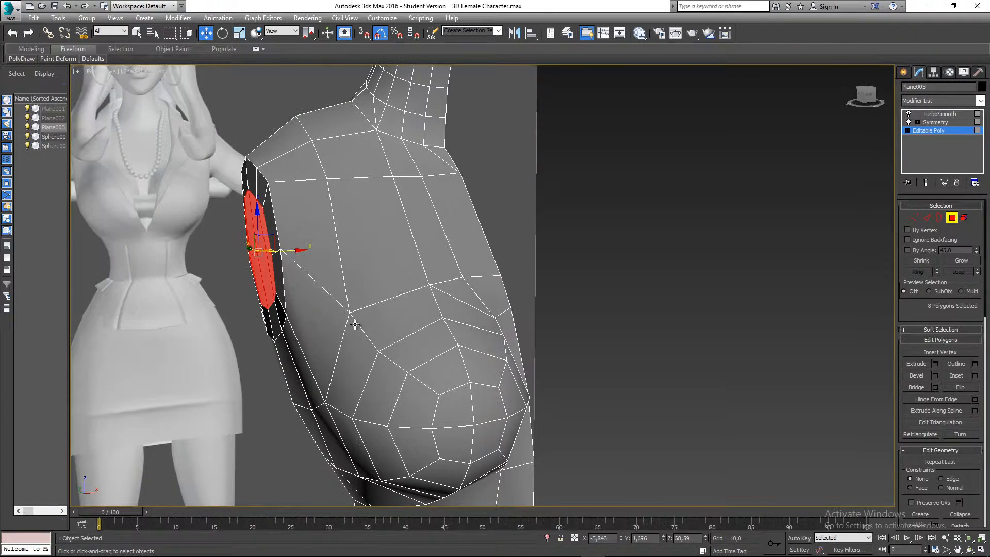
pyautogui.press('f')
pyautogui.scroll(2, 361, 247)
pyautogui.moveTo(341, 234); pyautogui.dragTo(362, 248, button='middle')
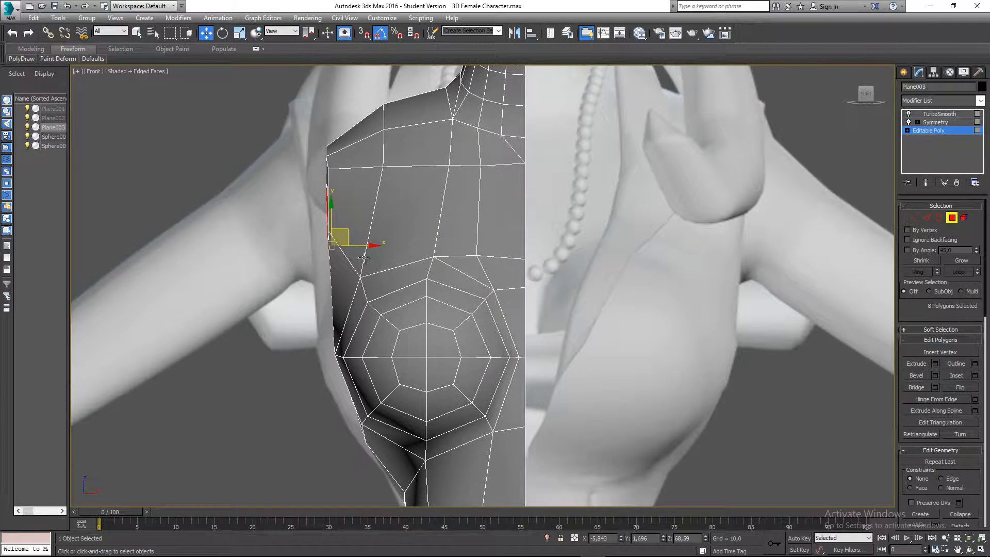
pyautogui.moveTo(363, 248); pyautogui.dragTo(319, 220)
pyautogui.moveTo(356, 209)
pyautogui.mouseDown(button='middle')
pyautogui.moveTo(356, 227)
pyautogui.moveTo(377, 235)
pyautogui.moveTo(373, 205)
pyautogui.mouseUp(button='middle')
pyautogui.scroll(-3, 377, 220)
pyautogui.scroll(5, 377, 234)
pyautogui.scroll(2, 339, 237)
# Nudge the inset shoulder polygons slightly farther outward along X, to about -6.463
pyautogui.press('p')
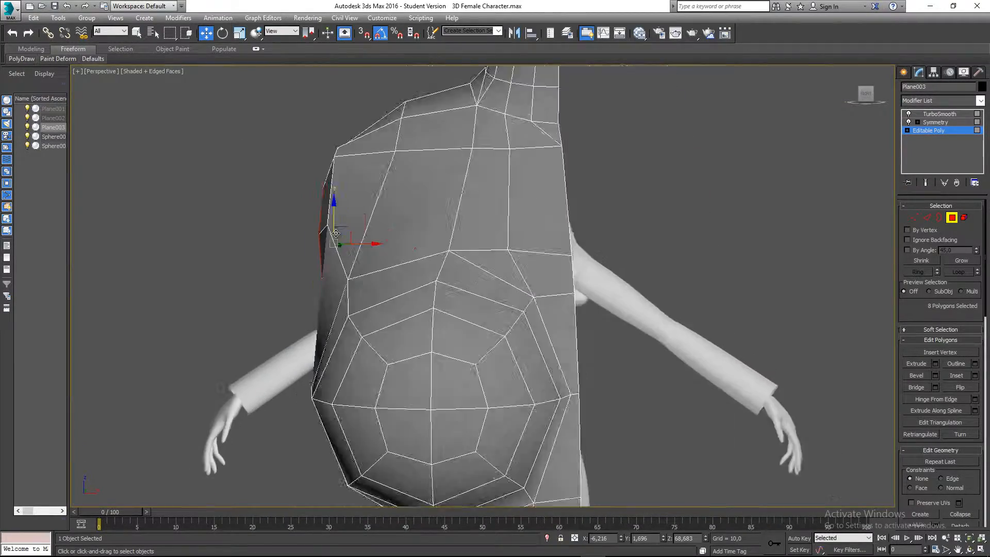
pyautogui.scroll(-4, 340, 236)
pyautogui.keyDown('alt'); pyautogui.moveTo(340, 237); pyautogui.dragTo(291, 217, button='middle'); pyautogui.keyUp('alt')
pyautogui.scroll(3, 304, 242)
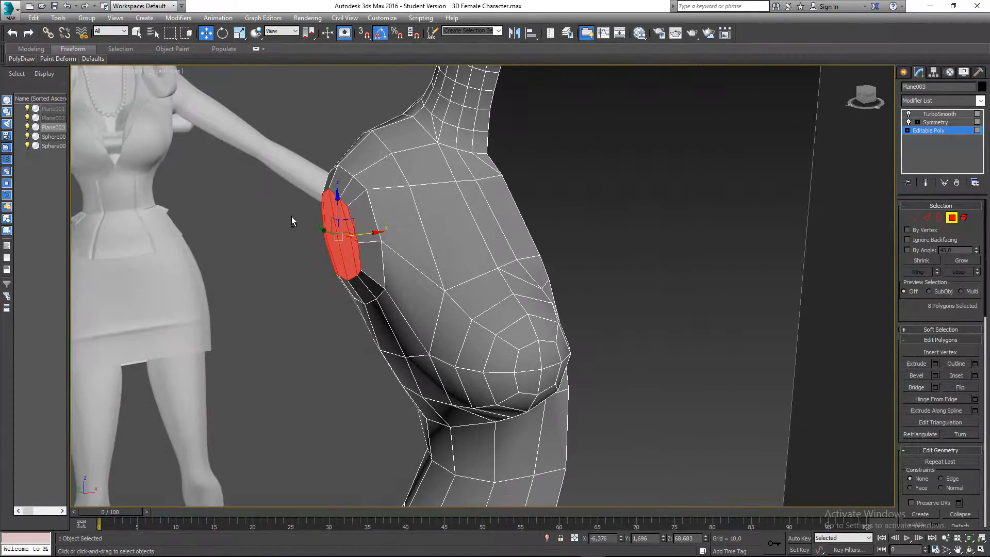
pyautogui.moveTo(361, 235); pyautogui.dragTo(359, 234)
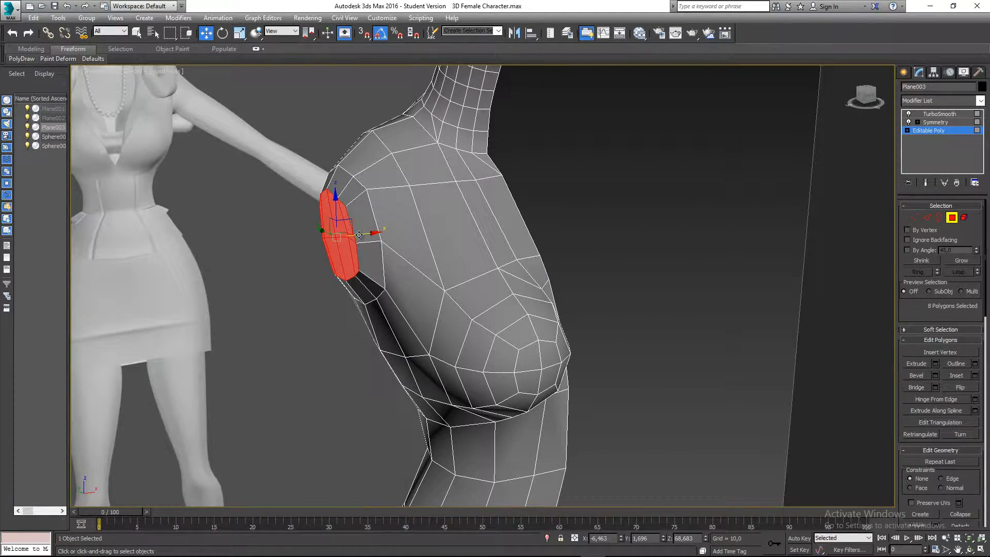
# Extrude the shoulder polygons by 10.0 to form the upper arm and lower its end to the reference elbow
pyautogui.press('f')
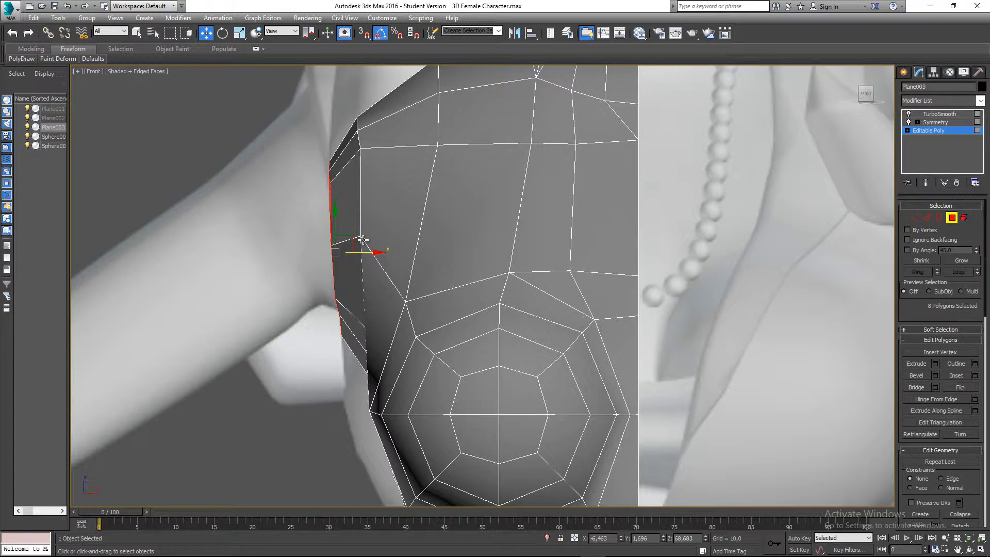
pyautogui.scroll(3, 426, 161)
pyautogui.scroll(-3, 443, 124)
pyautogui.scroll(1, 457, 161)
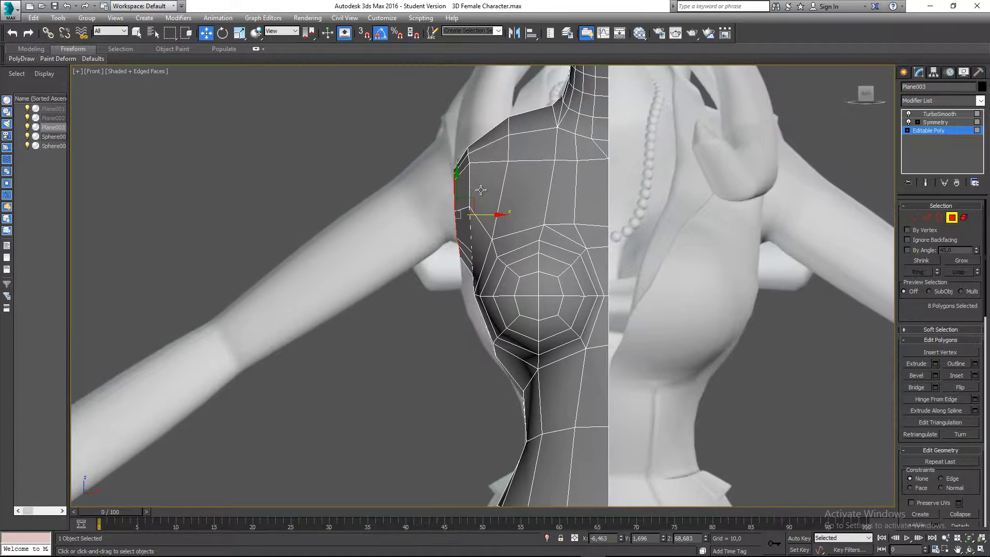
pyautogui.moveTo(469, 183); pyautogui.dragTo(490, 172, button='middle')
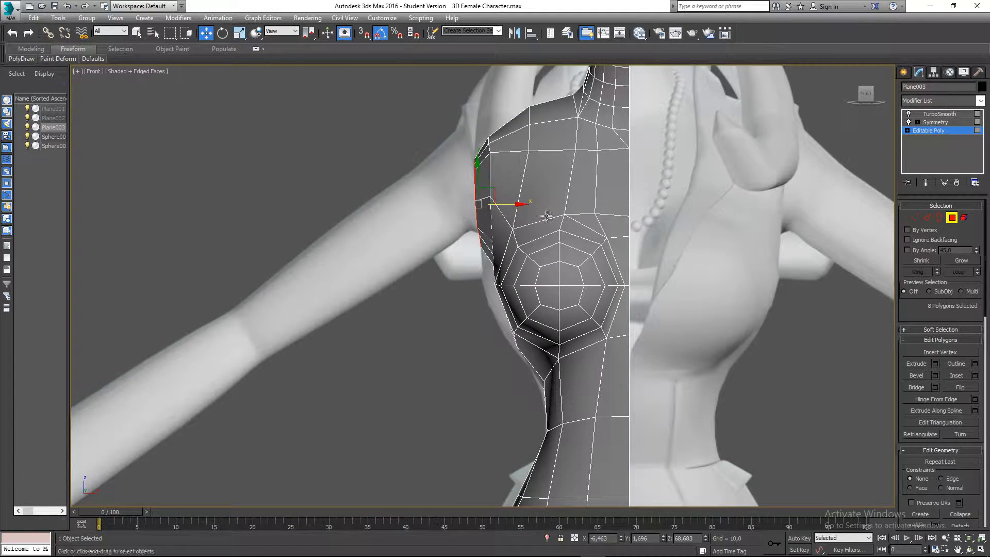
pyautogui.click(935, 364)
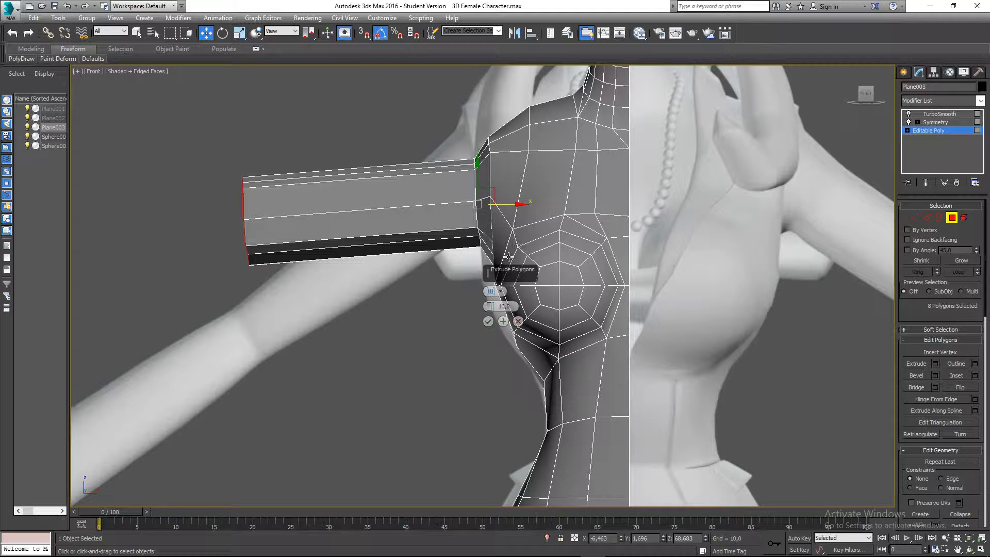
pyautogui.click(487, 322)
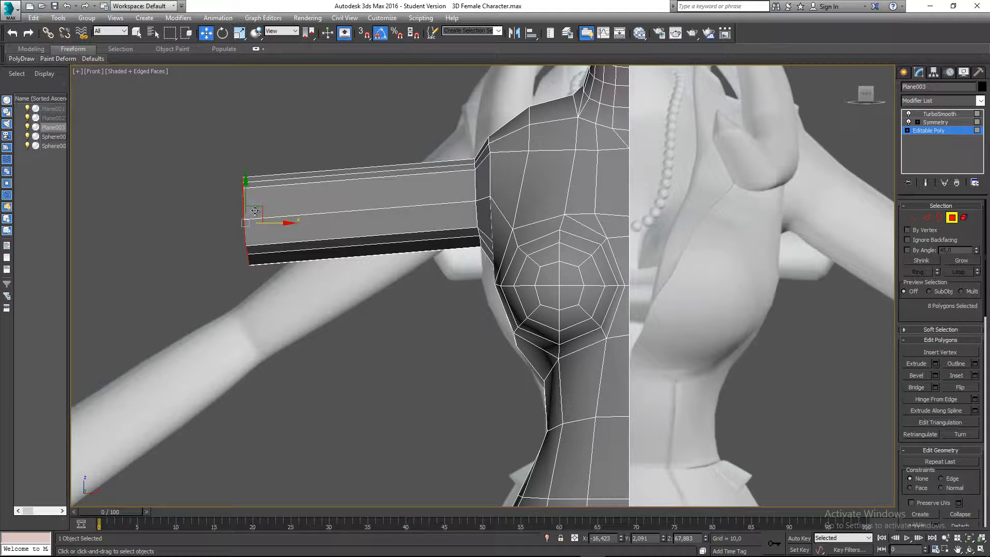
pyautogui.moveTo(257, 207); pyautogui.dragTo(271, 317)
pyautogui.moveTo(454, 223); pyautogui.dragTo(436, 227, button='middle')
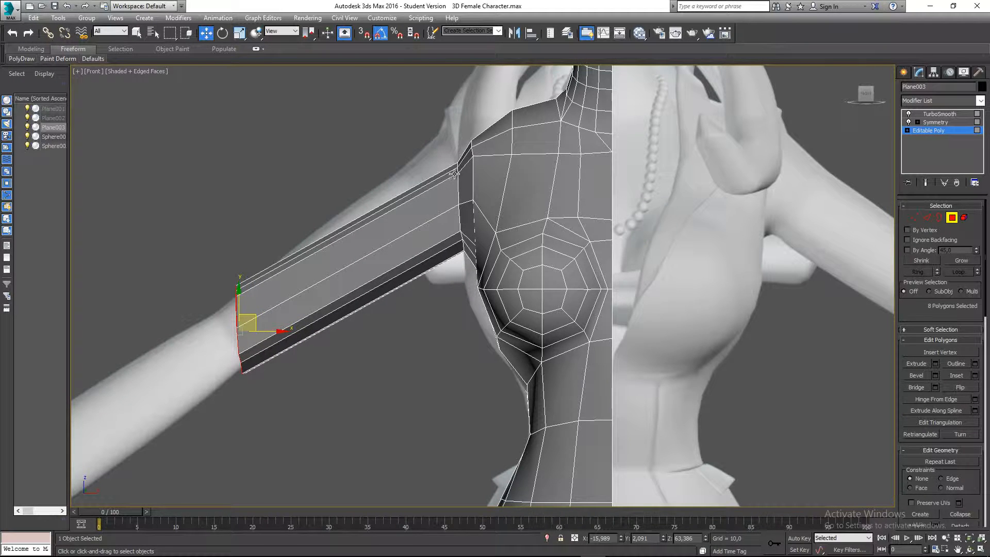
# Raise the 25 vertices around the shoulder opening in the front view to follow the reference shoulder, then clear the selection
pyautogui.moveTo(469, 167); pyautogui.dragTo(422, 247, button='middle')
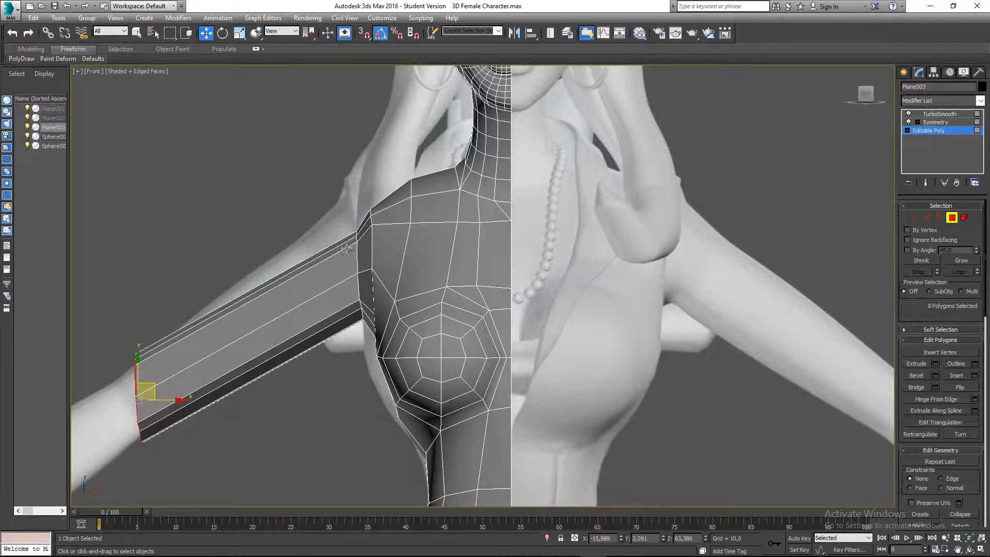
pyautogui.moveTo(392, 219); pyautogui.dragTo(374, 202, button='middle')
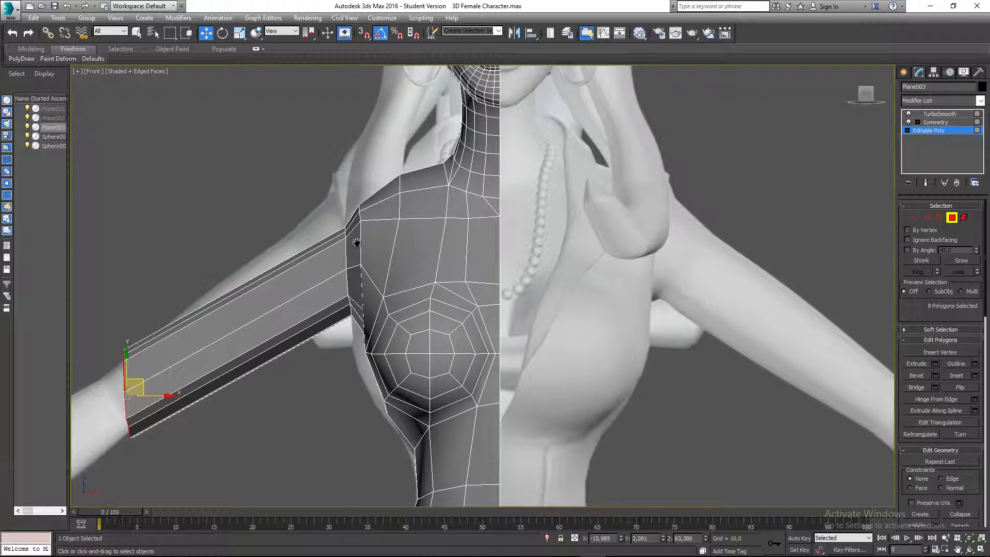
pyautogui.click(909, 219)
pyautogui.scroll(3, 336, 286)
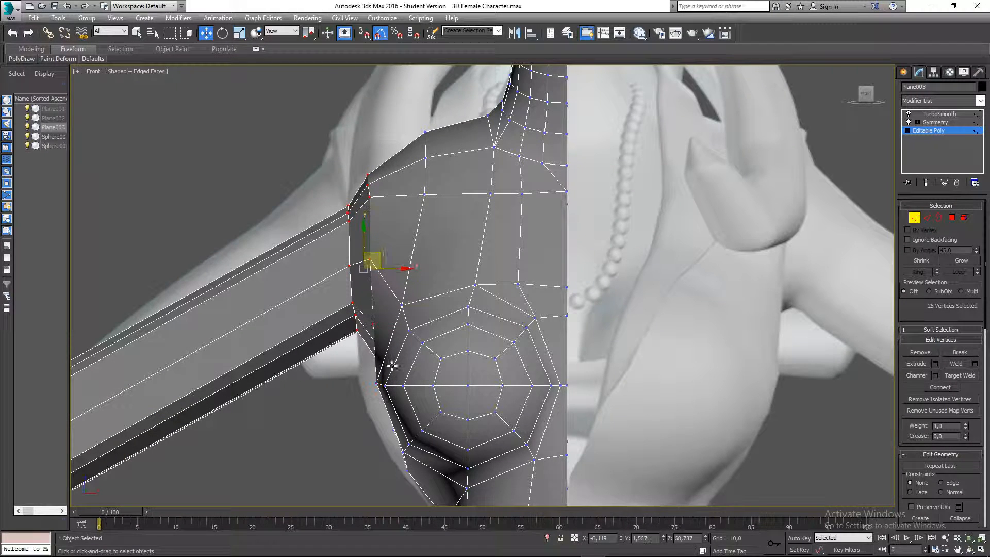
pyautogui.moveTo(364, 240); pyautogui.dragTo(364, 222)
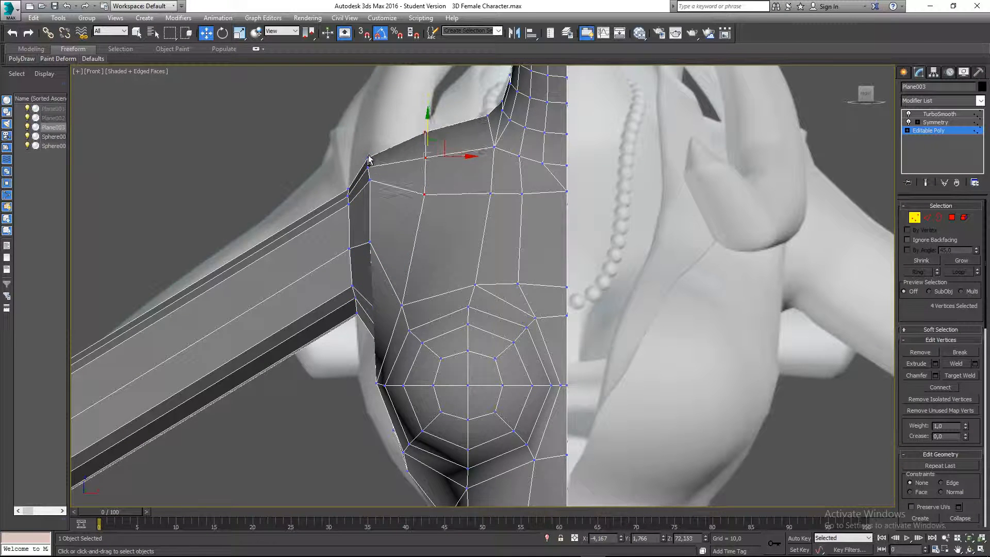
pyautogui.click(333, 153)
# Rotate the 8 elbow-end polygons in the front view until the cut is roughly perpendicular to the reference arm
pyautogui.scroll(-5, 373, 123)
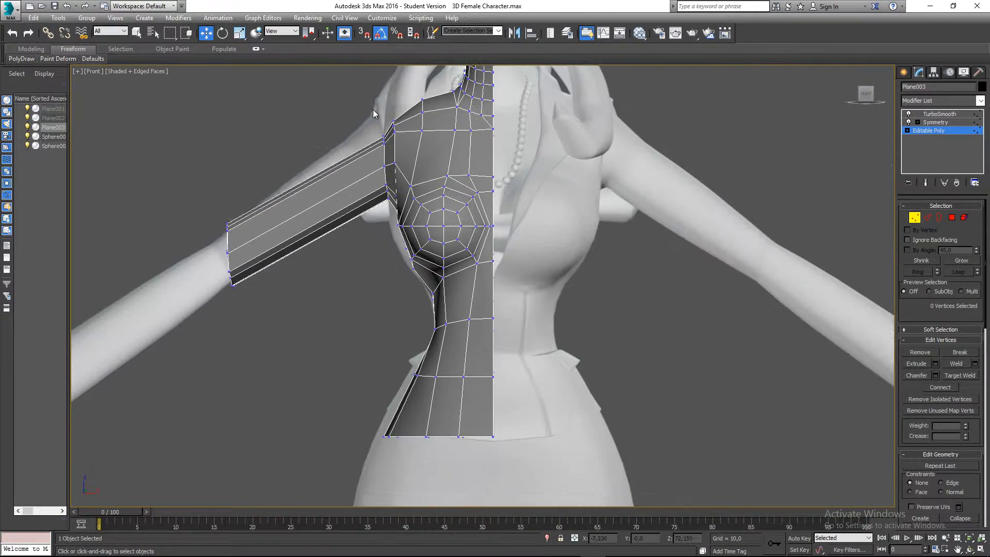
pyautogui.moveTo(376, 233); pyautogui.dragTo(232, 273, button='middle')
pyautogui.press('p')
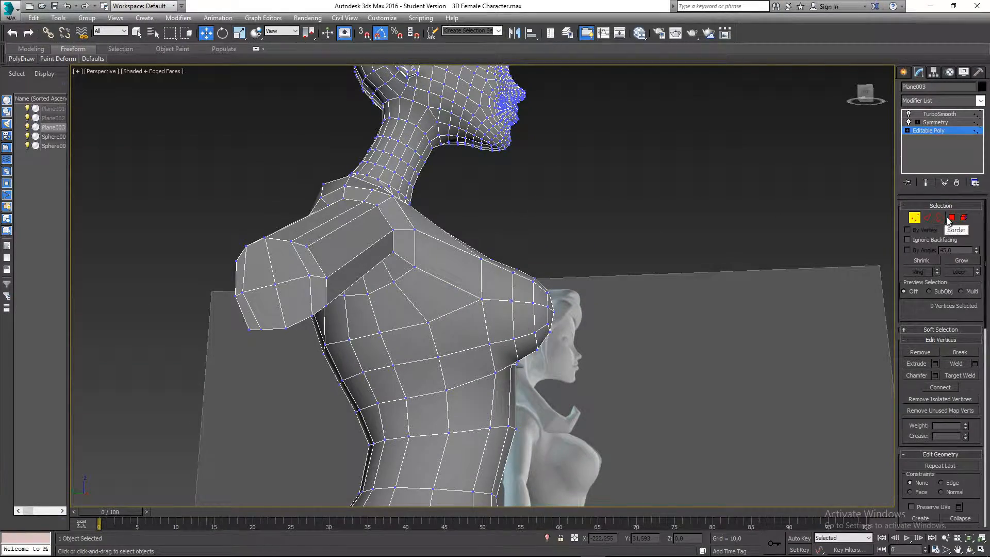
pyautogui.click(952, 218)
pyautogui.keyDown('alt'); pyautogui.moveTo(288, 291); pyautogui.dragTo(253, 308, button='middle'); pyautogui.keyUp('alt')
pyautogui.press('f')
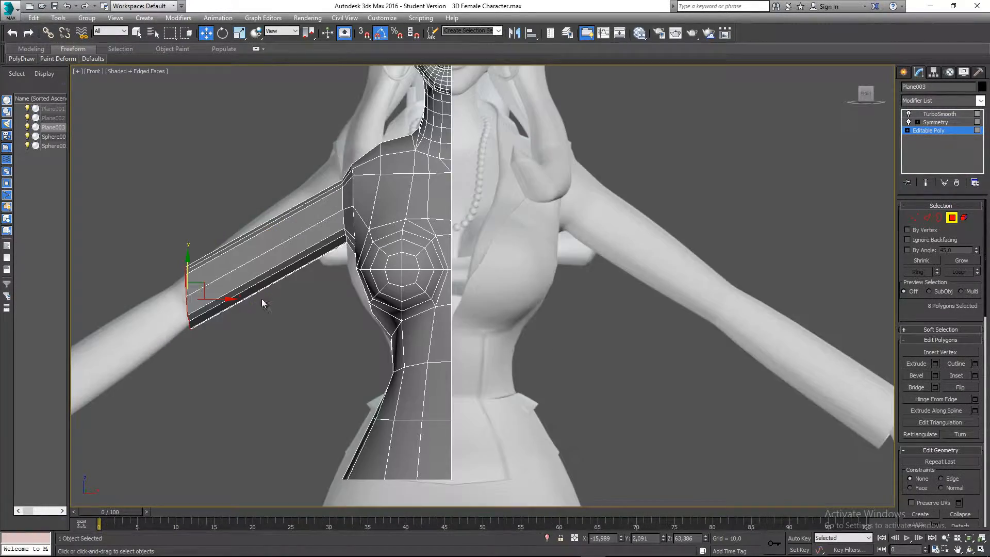
pyautogui.scroll(6, 262, 299)
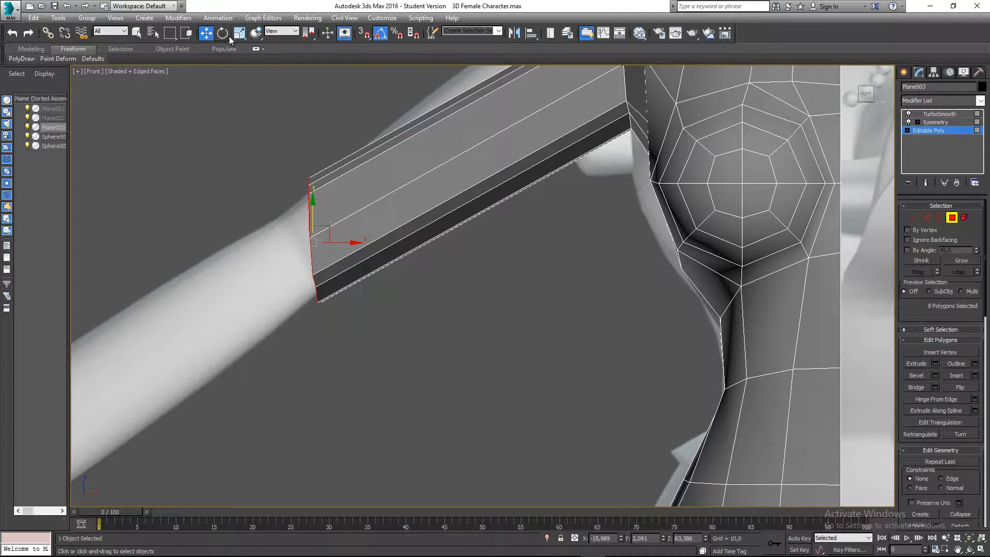
pyautogui.click(224, 34)
pyautogui.moveTo(322, 155); pyautogui.dragTo(318, 132, button='middle')
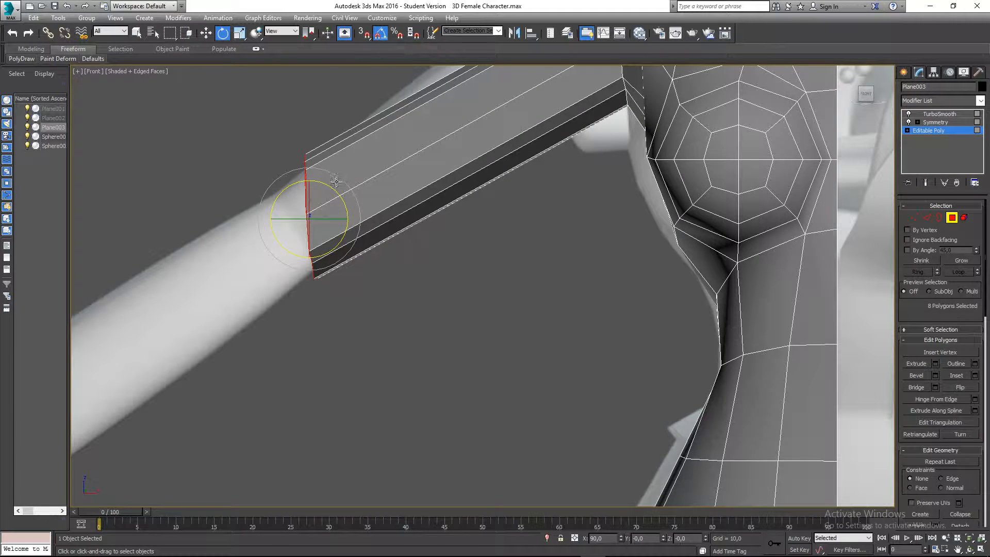
pyautogui.moveTo(330, 187); pyautogui.dragTo(319, 179)
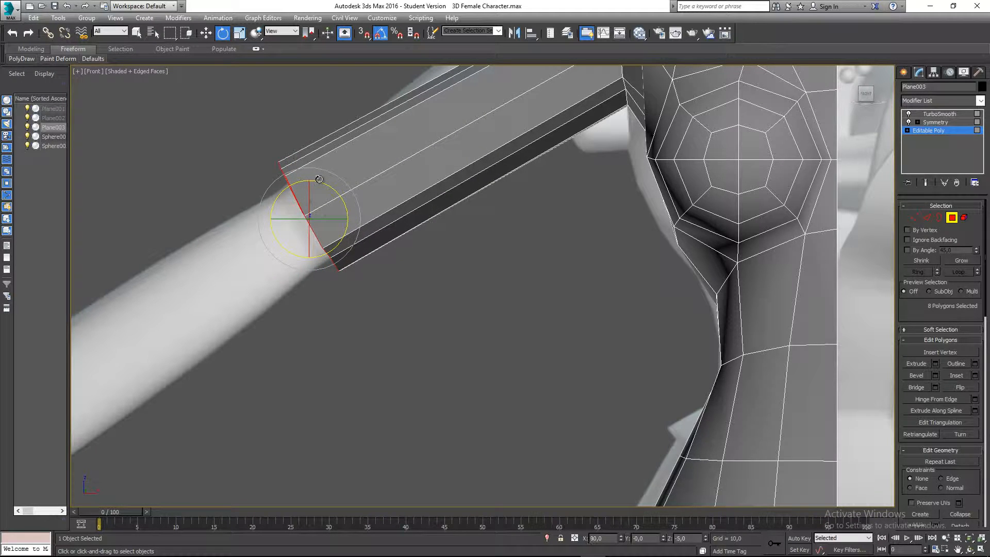
pyautogui.scroll(-5, 354, 194)
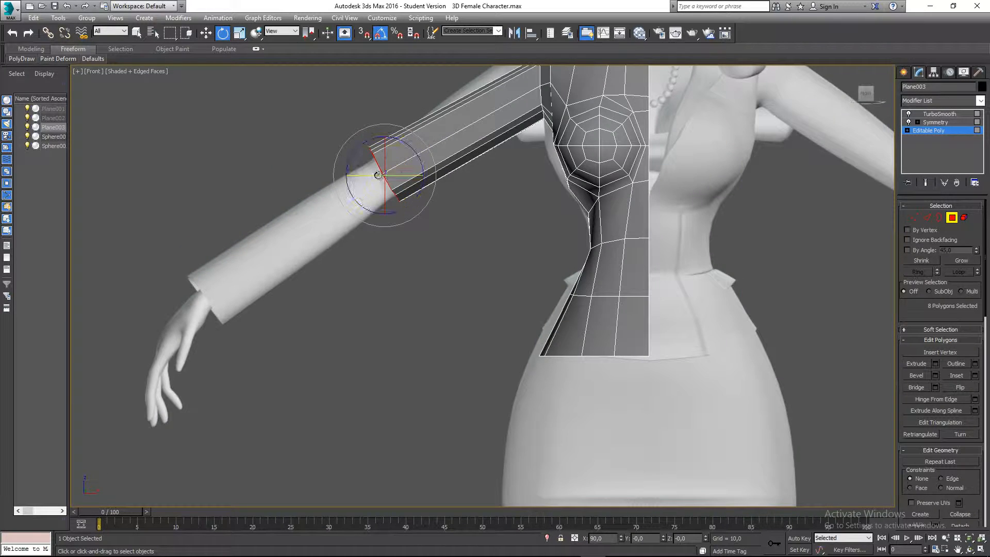
pyautogui.moveTo(321, 229); pyautogui.dragTo(306, 242, button='middle')
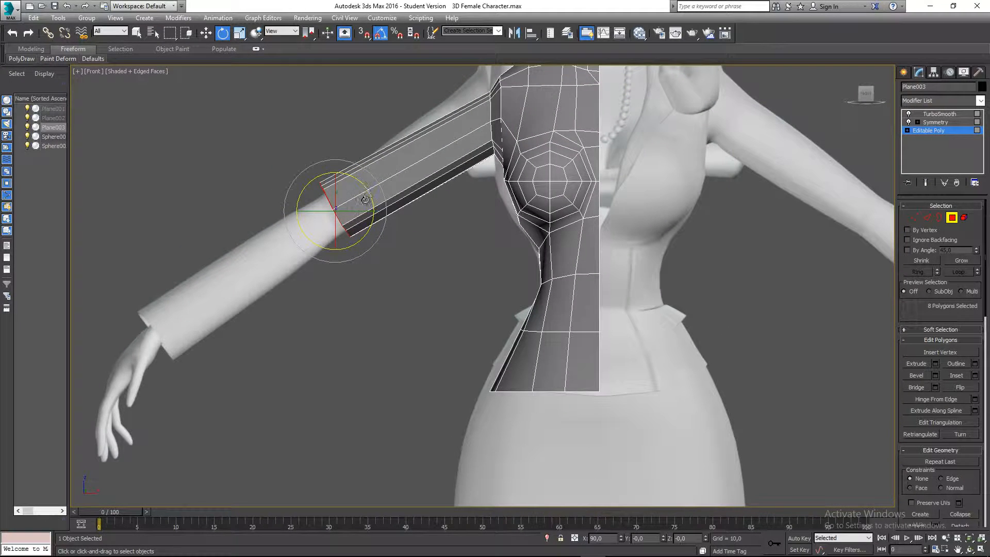
pyautogui.scroll(4, 335, 234)
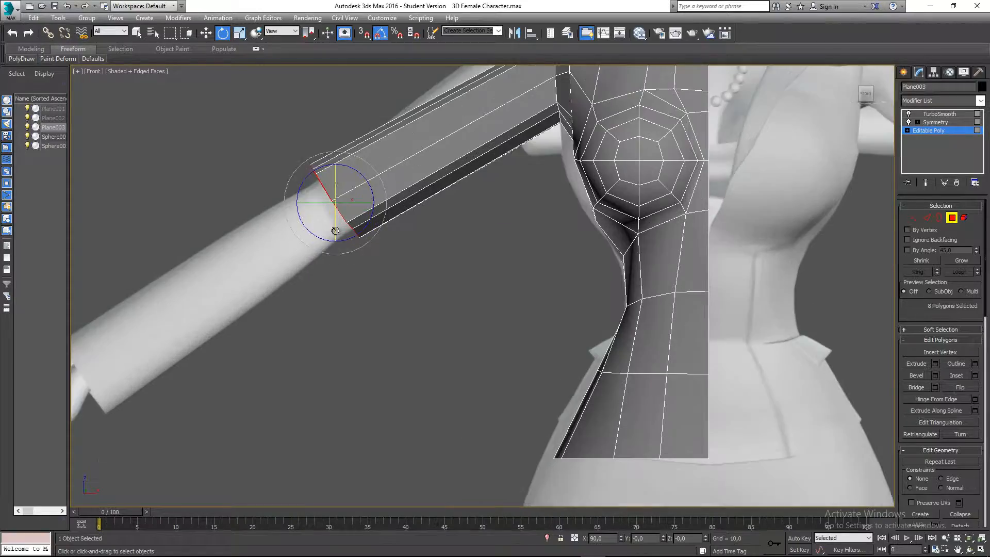
# Scale the 8 elbow-end polygons down uniformly to about 82% in the front view to match the reference elbow's thickness
pyautogui.press('p')
pyautogui.scroll(-3, 341, 230)
pyautogui.scroll(-3, 341, 230)
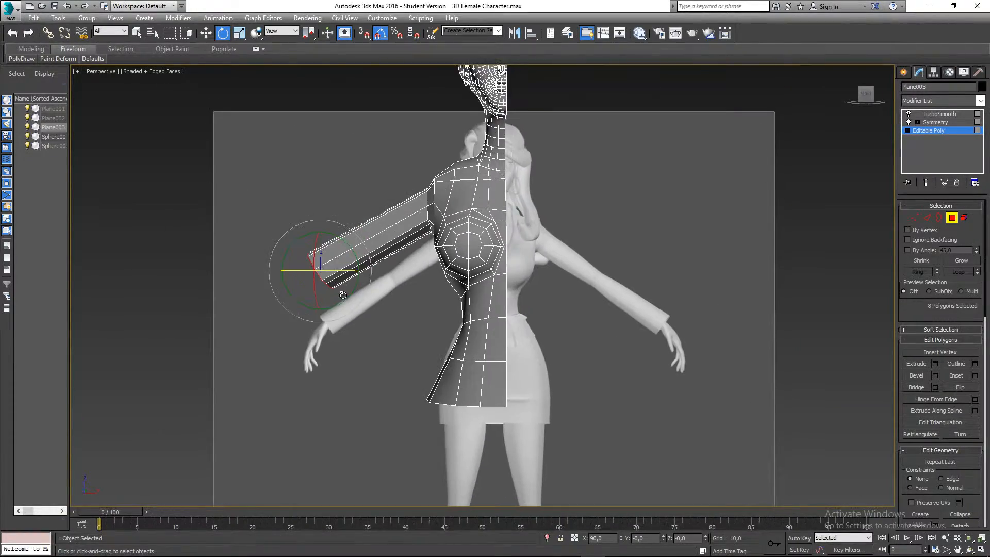
pyautogui.press('w')
pyautogui.keyDown('alt'); pyautogui.moveTo(353, 292); pyautogui.dragTo(421, 286, button='middle'); pyautogui.keyUp('alt')
pyautogui.press('r')
pyautogui.keyDown('alt'); pyautogui.moveTo(311, 265); pyautogui.dragTo(327, 277, button='middle'); pyautogui.keyUp('alt')
pyautogui.moveTo(327, 279); pyautogui.dragTo(310, 288)
pyautogui.press('f')
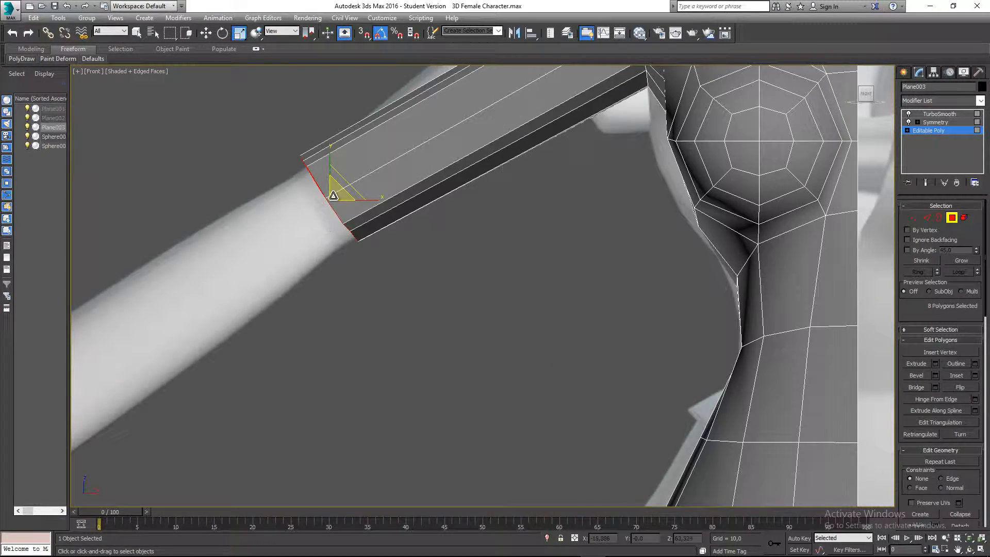
pyautogui.moveTo(333, 195); pyautogui.dragTo(321, 208)
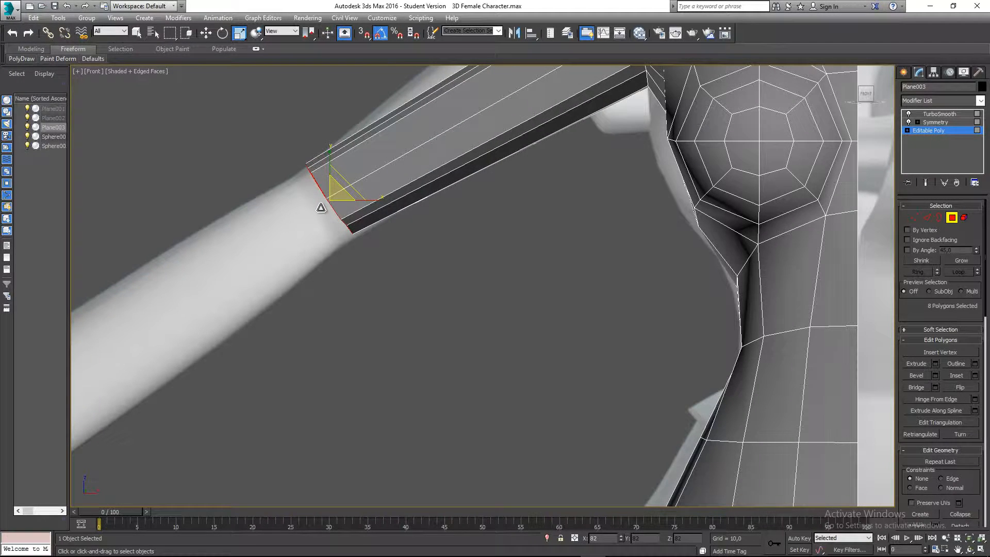
# Extrude the 8 elbow polygons along the reference forearm, lengthening the extrusion beyond 10.0 toward the sleeve cuff
pyautogui.moveTo(348, 211); pyautogui.dragTo(309, 269, button='middle')
pyautogui.press('p')
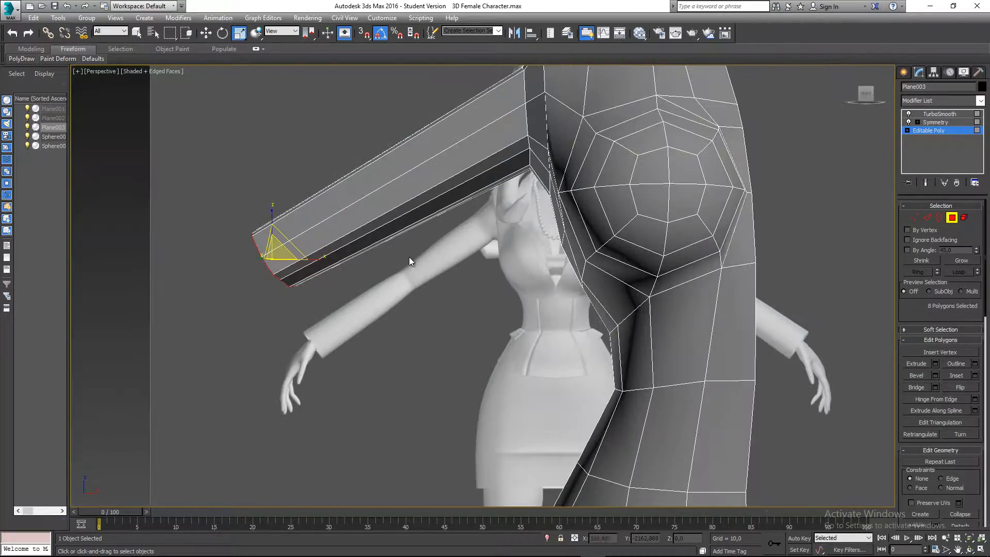
pyautogui.scroll(-2, 409, 257)
pyautogui.keyDown('alt'); pyautogui.moveTo(409, 257); pyautogui.dragTo(443, 211, button='middle'); pyautogui.keyUp('alt')
pyautogui.press('f')
pyautogui.press('w')
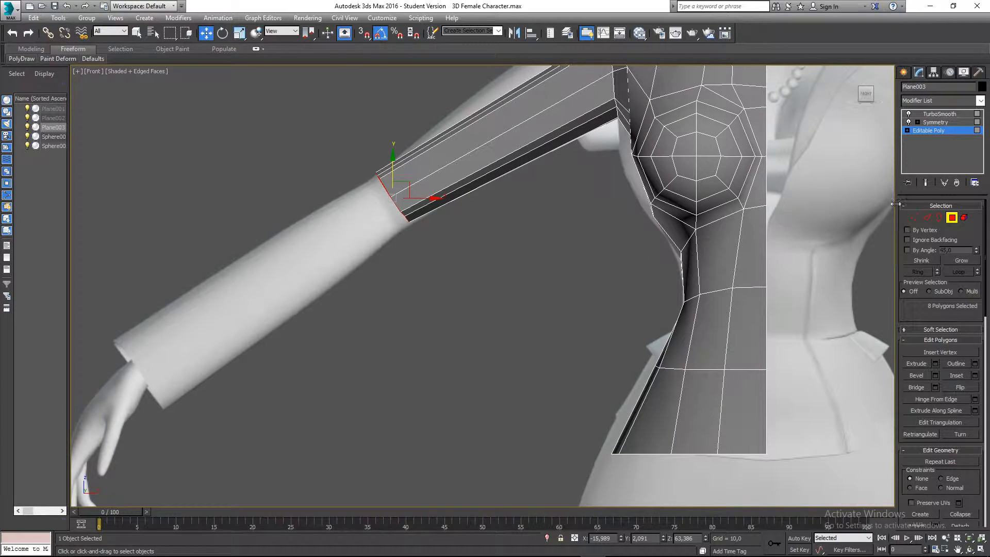
pyautogui.click(935, 364)
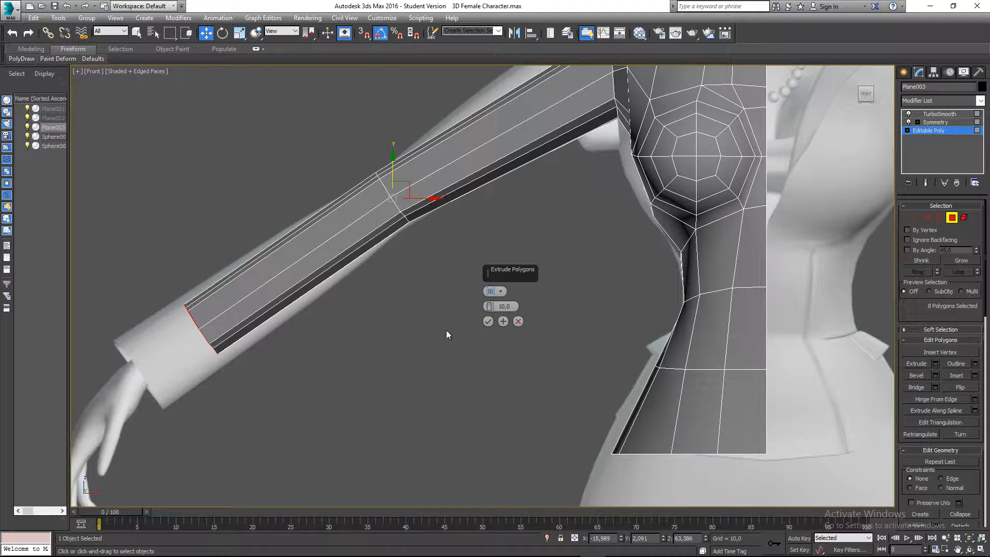
pyautogui.moveTo(446, 334); pyautogui.dragTo(443, 307, button='middle')
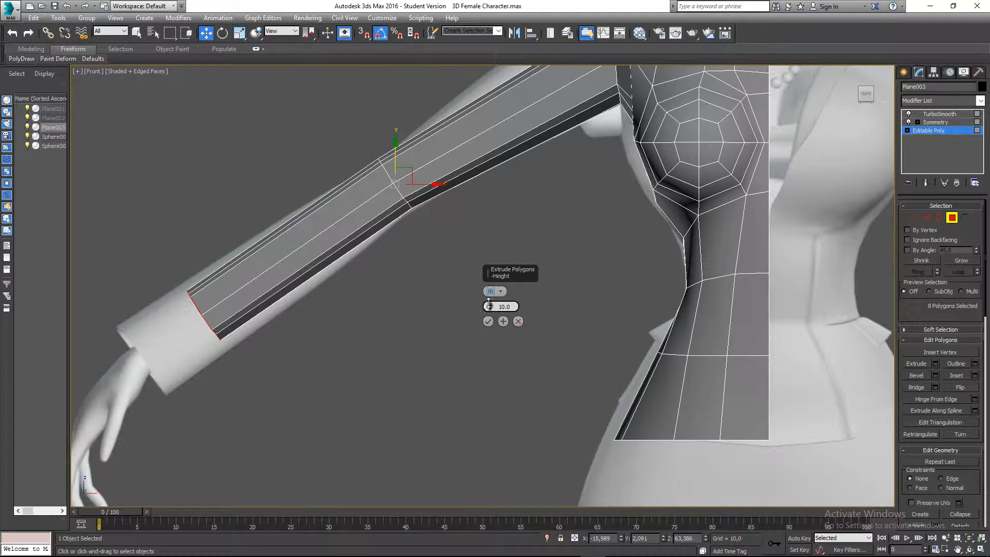
pyautogui.moveTo(489, 305); pyautogui.dragTo(495, 246)
pyautogui.click(487, 321)
# Move the forearm's end polygons slightly in the front view to line up with the reference sleeve, at about X -26.438, Z 56.061
pyautogui.moveTo(333, 335); pyautogui.dragTo(353, 305, button='middle')
pyautogui.moveTo(183, 308)
pyautogui.mouseDown()
pyautogui.moveTo(212, 287)
pyautogui.moveTo(184, 311)
pyautogui.mouseUp()
pyautogui.scroll(-2, 441, 200)
pyautogui.scroll(-3, 442, 203)
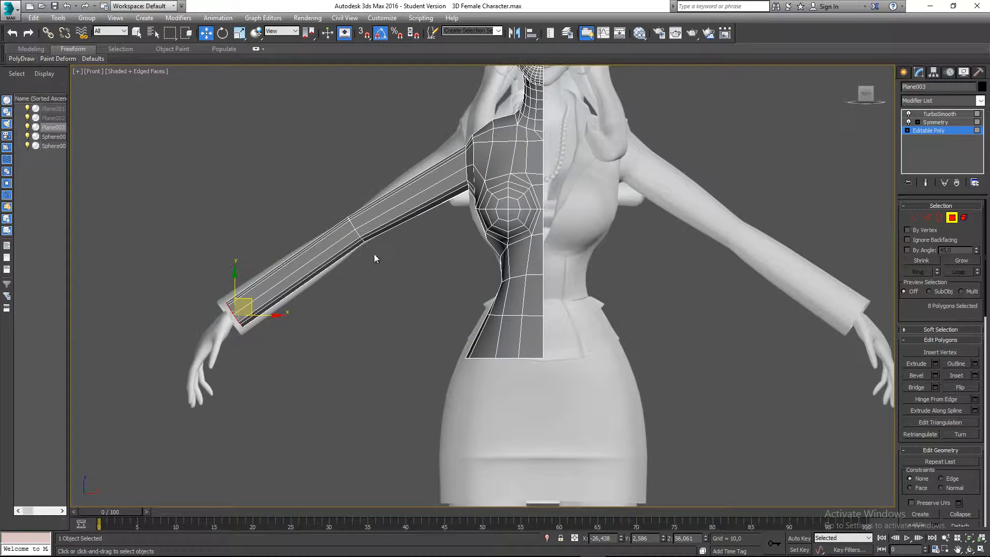
pyautogui.scroll(-1, 397, 233)
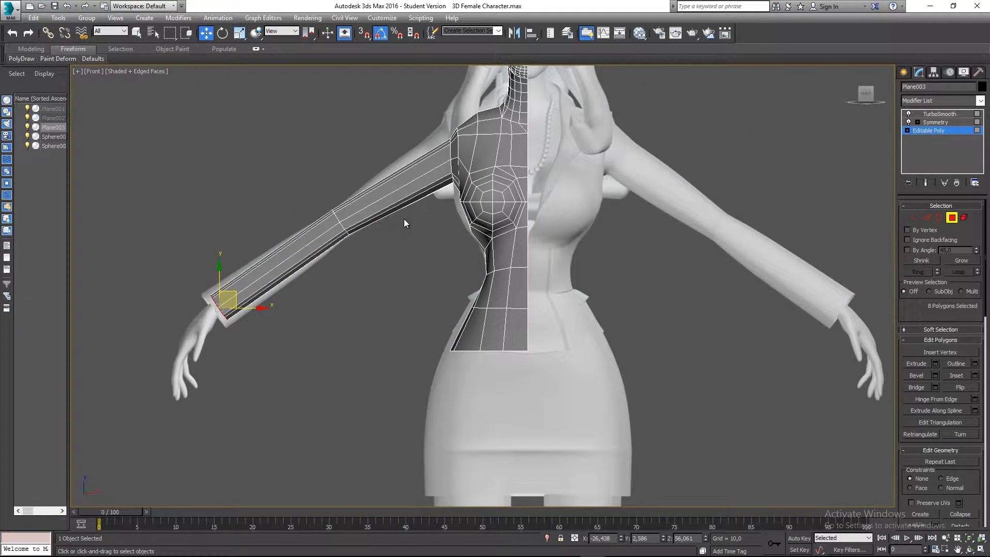
# Scale the 8 wrist-end polygons down slightly and uniformly in the perspective view to taper the forearm
pyautogui.moveTo(383, 230); pyautogui.dragTo(357, 253, button='middle')
pyautogui.press('p')
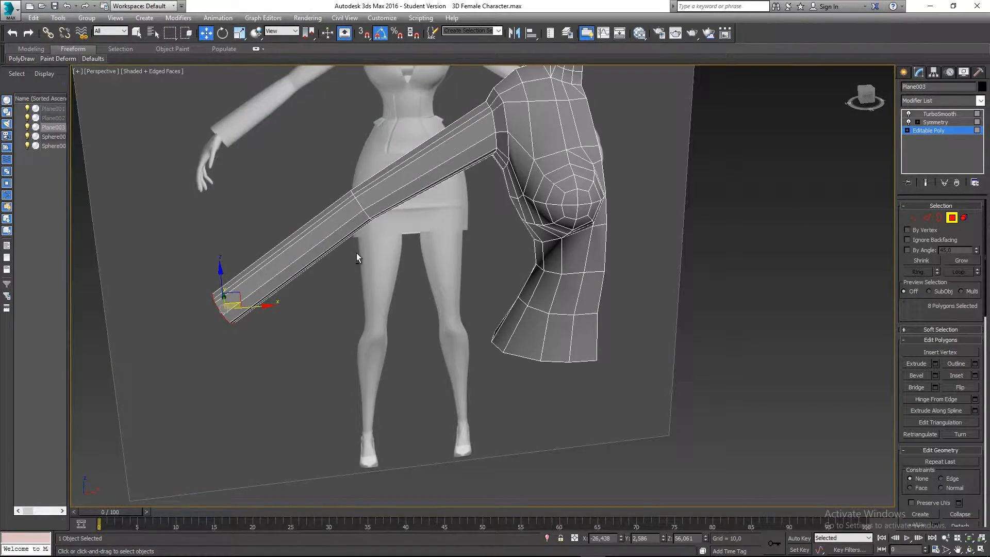
pyautogui.press('r')
pyautogui.keyDown('alt'); pyautogui.moveTo(255, 276); pyautogui.dragTo(319, 242, button='middle'); pyautogui.keyUp('alt')
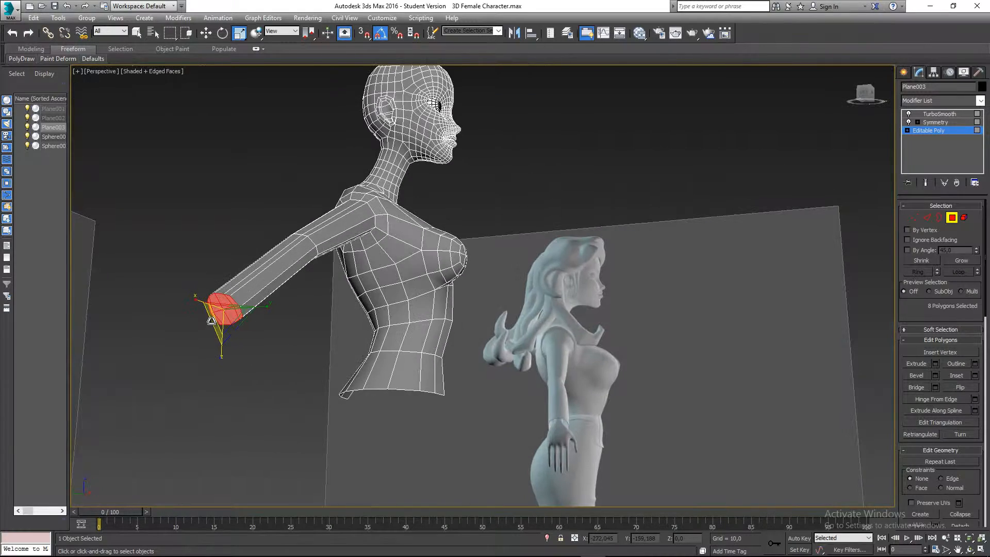
pyautogui.scroll(1, 217, 318)
pyautogui.moveTo(223, 317)
pyautogui.mouseDown()
pyautogui.moveTo(223, 304)
pyautogui.moveTo(226, 322)
pyautogui.moveTo(217, 326)
pyautogui.mouseUp()
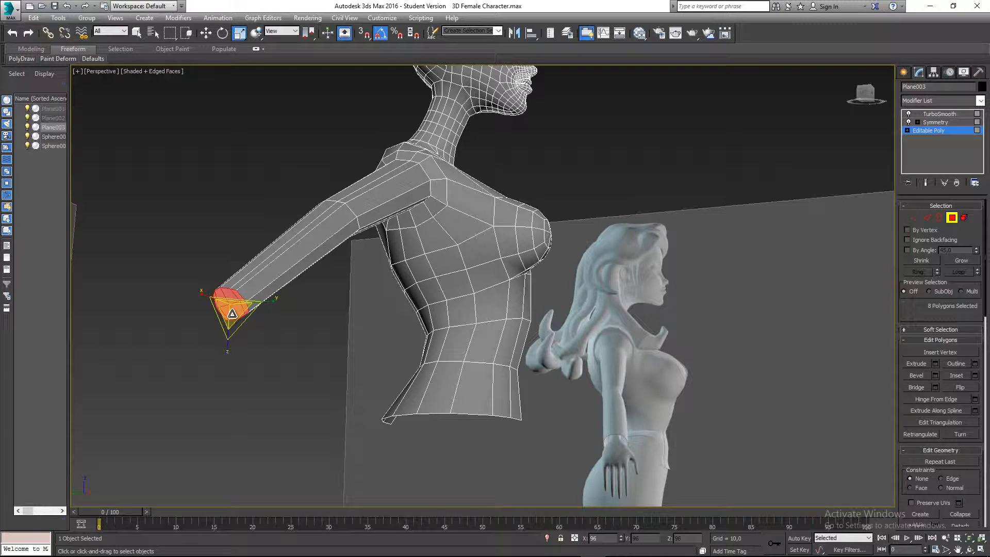
# Make the mesh see-through in the left view and shift the wrist polygons along Y to about 2.379, toward the reference wrist
pyautogui.press('l')
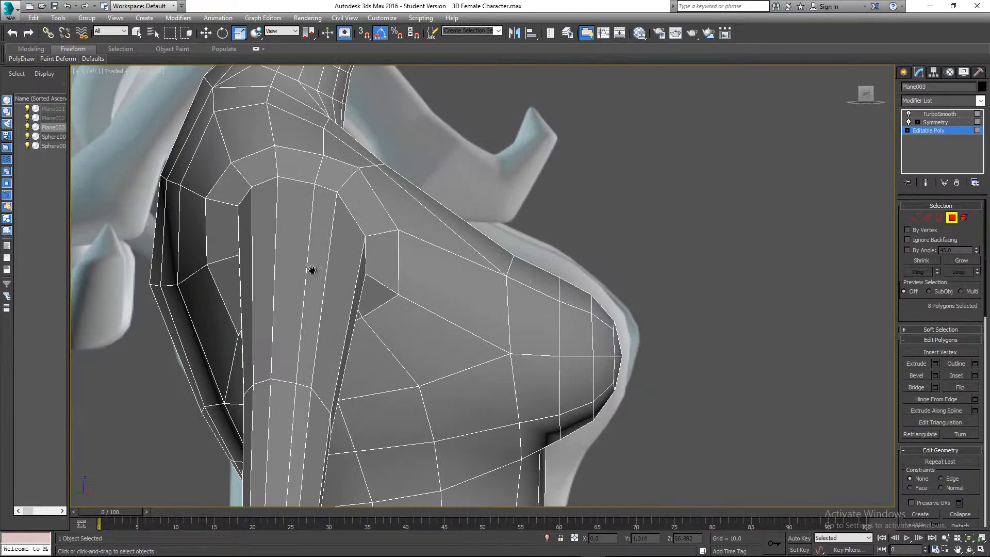
pyautogui.moveTo(311, 269); pyautogui.dragTo(384, 170, button='middle')
pyautogui.hotkey('alt', 'x')
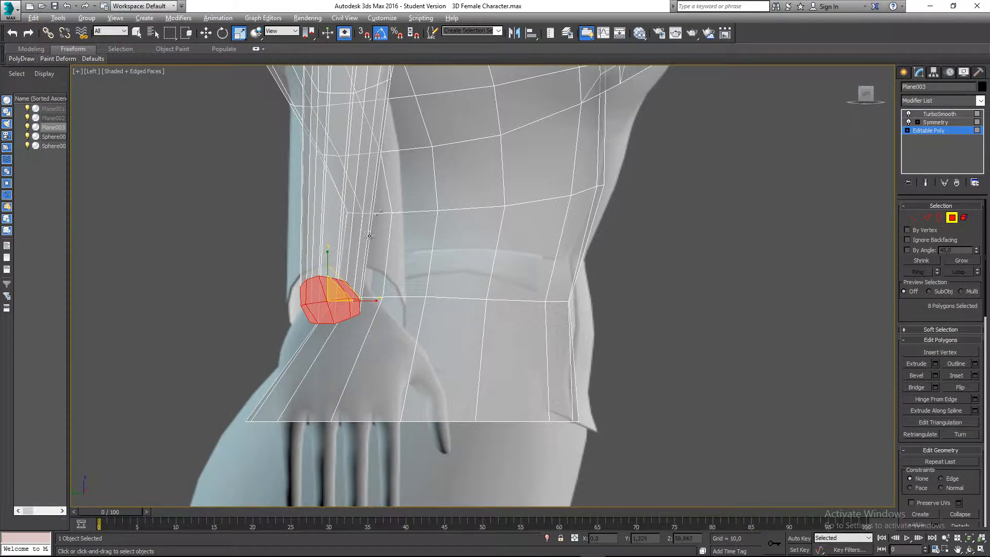
pyautogui.moveTo(369, 235); pyautogui.dragTo(384, 234, button='middle')
pyautogui.press('w')
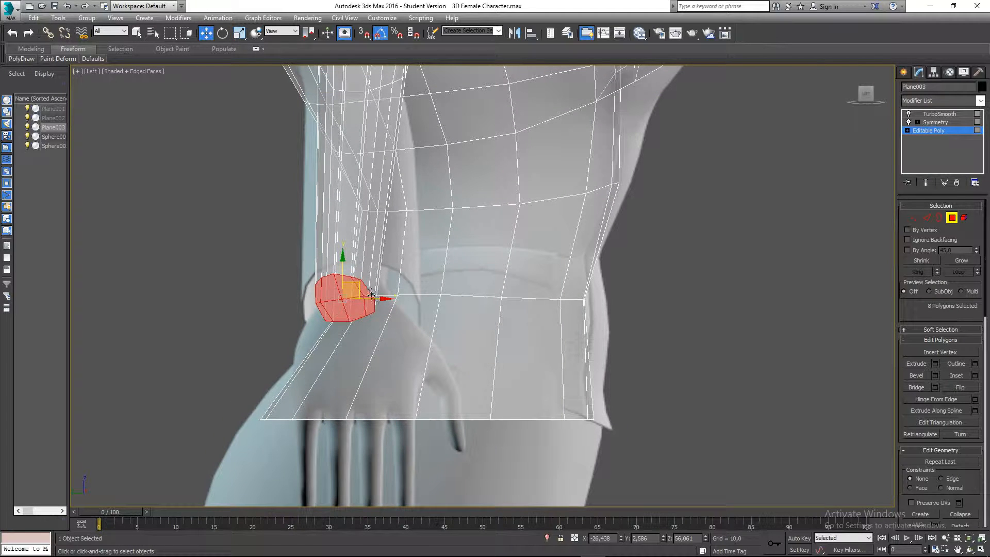
pyautogui.moveTo(373, 298); pyautogui.dragTo(380, 299)
pyautogui.moveTo(384, 279); pyautogui.dragTo(369, 305, button='middle')
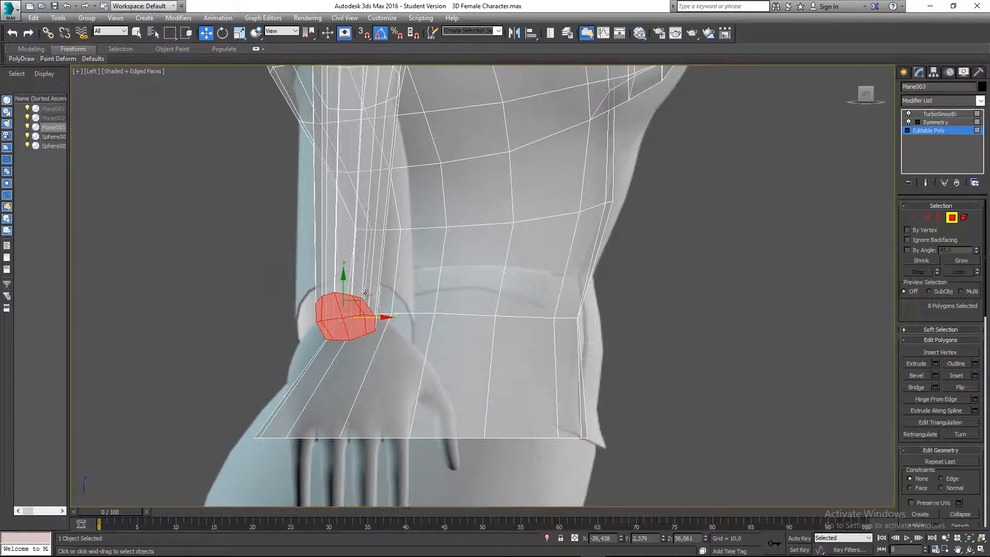
# Turn off the see-through display, leave polygon editing, deselect the character mesh and save the scene
pyautogui.press('p')
pyautogui.scroll(-5, 378, 274)
pyautogui.keyDown('alt'); pyautogui.moveTo(430, 289); pyautogui.dragTo(379, 301, button='middle'); pyautogui.keyUp('alt')
pyautogui.hotkey('alt', 'x')
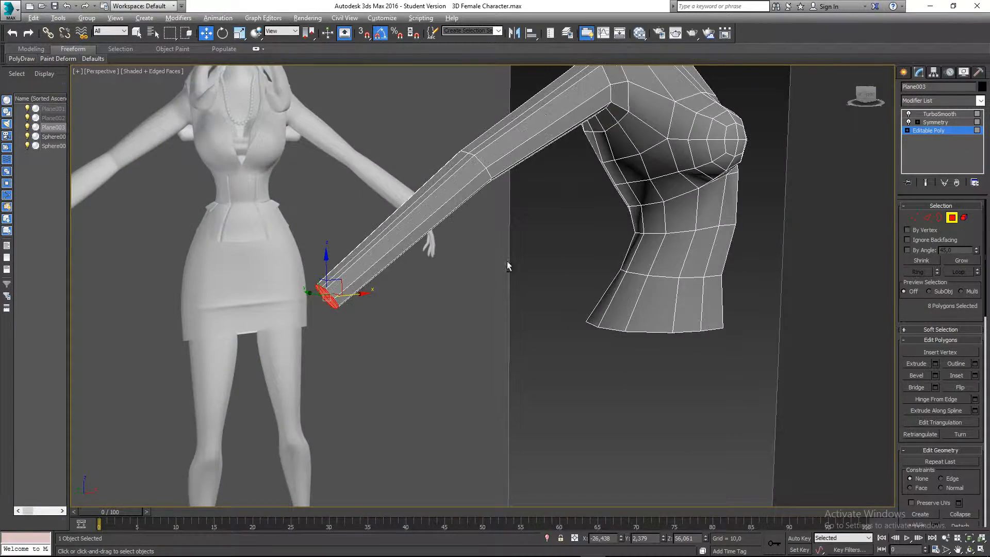
pyautogui.moveTo(508, 265); pyautogui.dragTo(435, 335, button='middle')
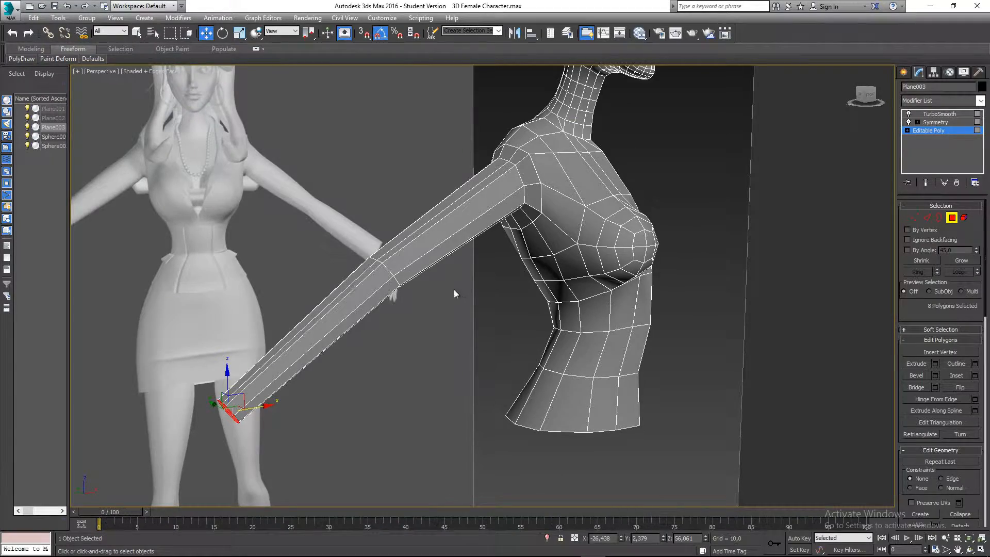
pyautogui.keyDown('alt'); pyautogui.moveTo(454, 290); pyautogui.dragTo(424, 311, button='middle'); pyautogui.keyUp('alt')
pyautogui.press('f')
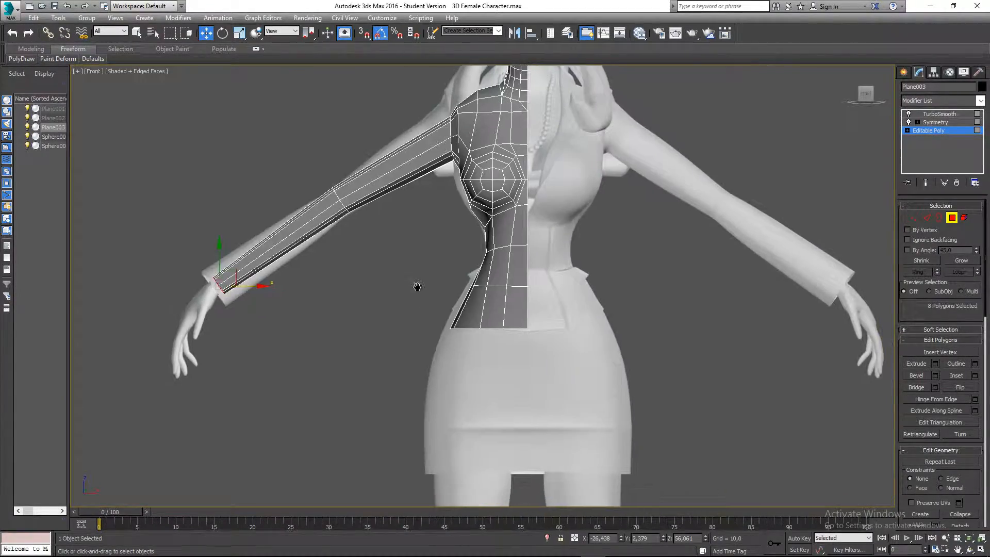
pyautogui.click(952, 217)
pyautogui.click(438, 261)
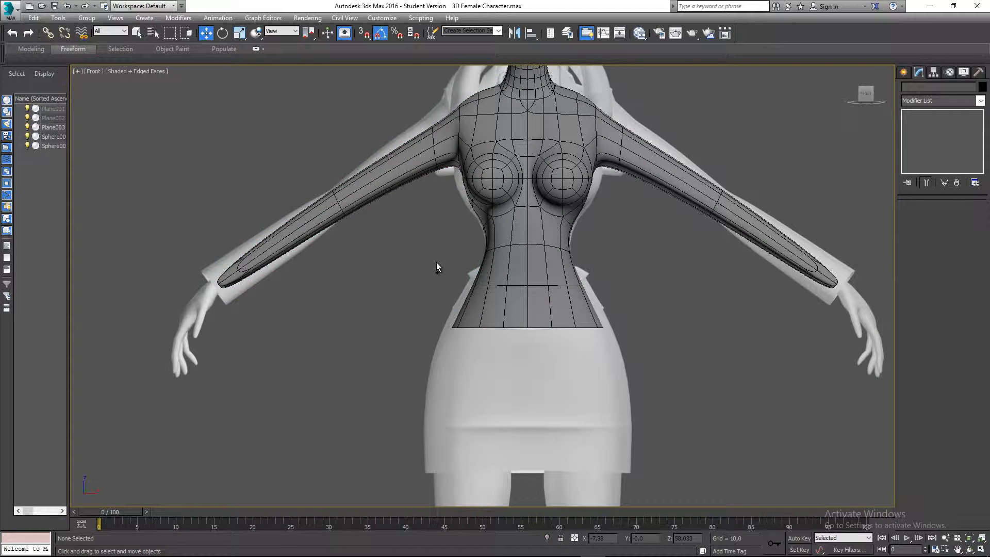
pyautogui.hotkey('ctrl', 's')
# Select the character mesh and, at edge level of its Editable Poly, select the 12 lengthwise edges of the forearm in the front view
pyautogui.click(394, 186)
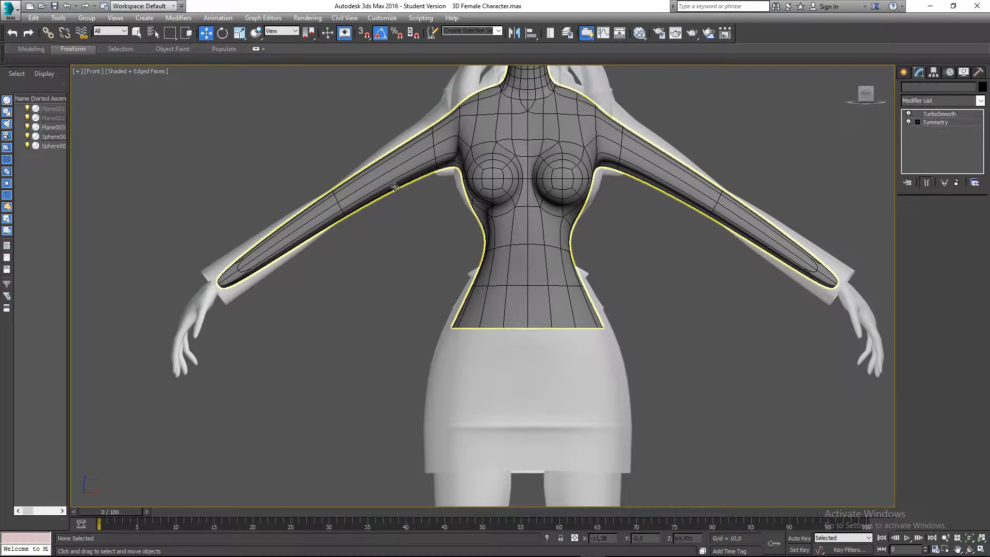
pyautogui.click(936, 134)
pyautogui.scroll(2, 872, 174)
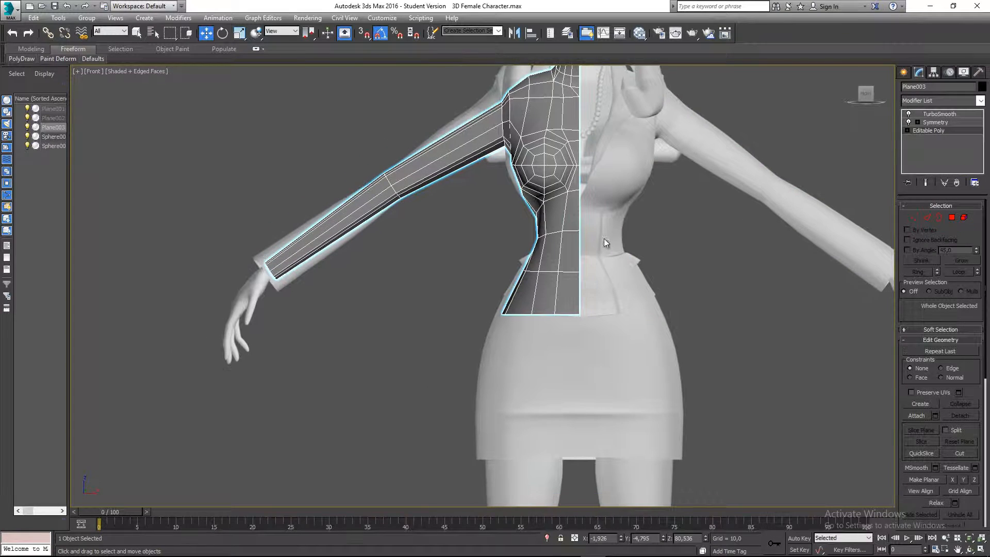
pyautogui.click(924, 216)
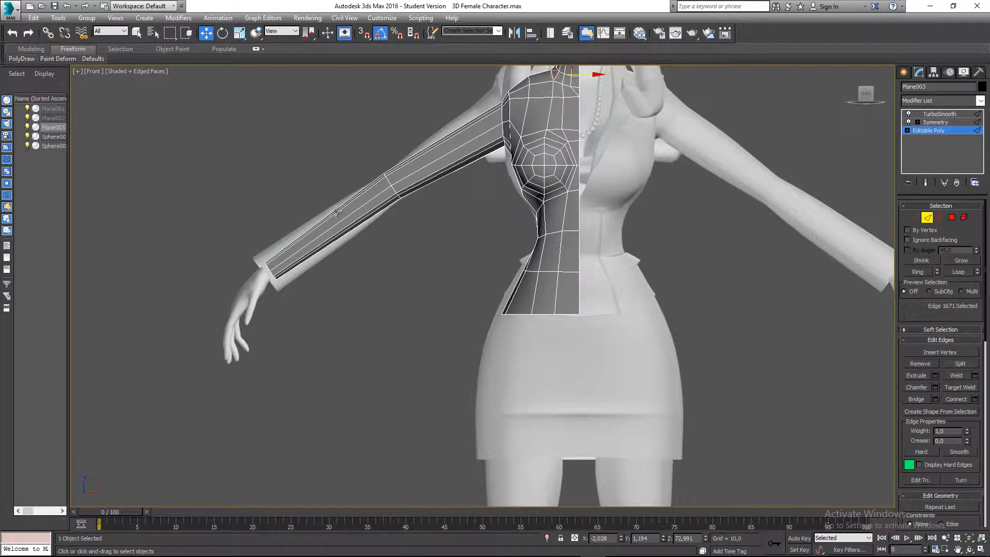
pyautogui.moveTo(335, 211); pyautogui.dragTo(323, 200, button='middle')
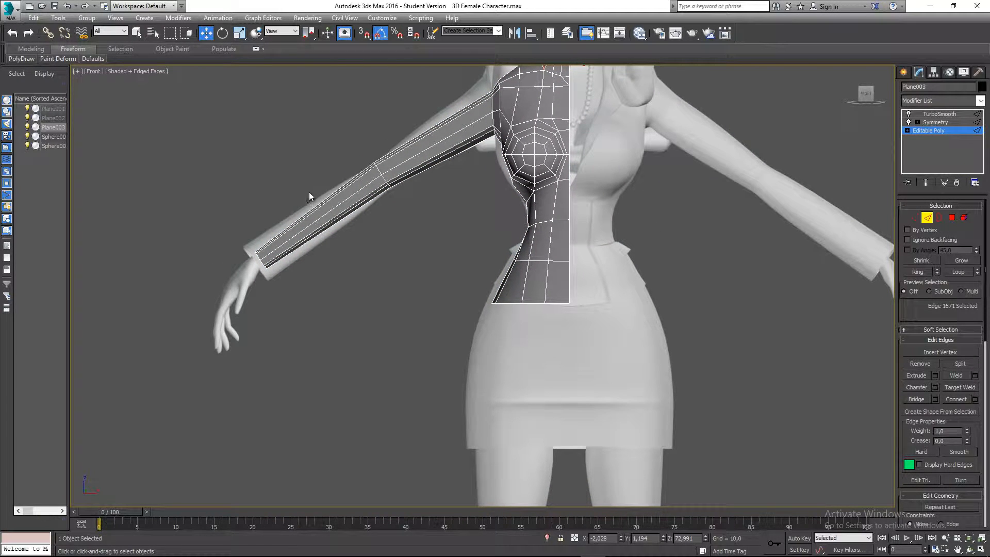
pyautogui.moveTo(309, 192); pyautogui.dragTo(345, 245)
pyautogui.scroll(3, 320, 226)
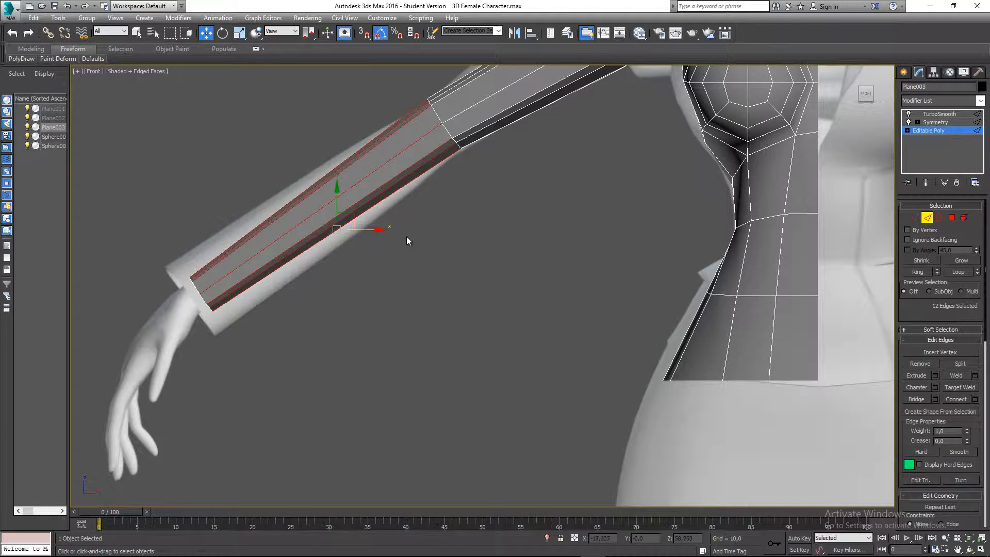
pyautogui.click(343, 280)
pyautogui.moveTo(273, 168); pyautogui.dragTo(375, 280)
# Connect the selected forearm edges with 1 segment at slide -75, placing a loop just below the elbow
pyautogui.click(974, 399)
pyautogui.moveTo(420, 276); pyautogui.dragTo(389, 296, button='middle')
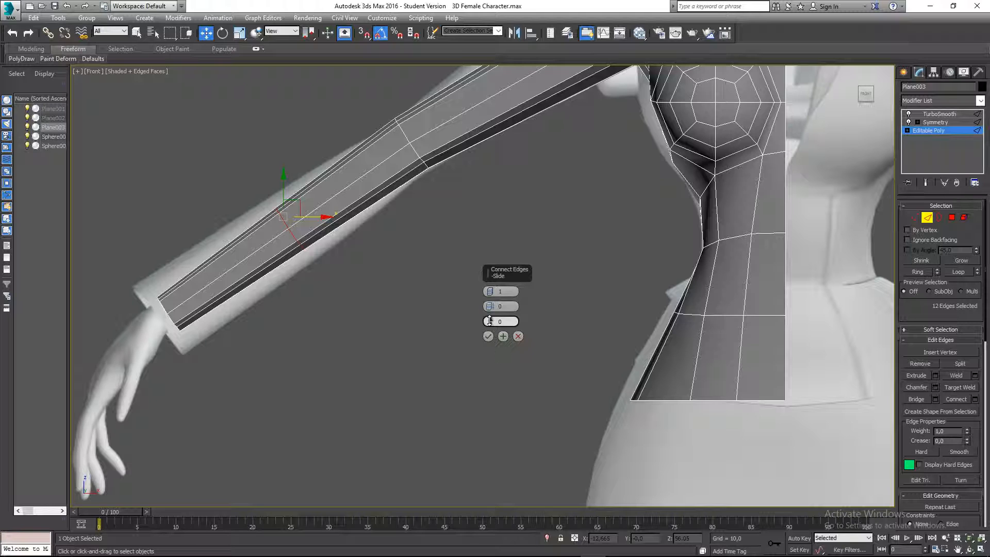
pyautogui.moveTo(489, 320); pyautogui.dragTo(497, 474)
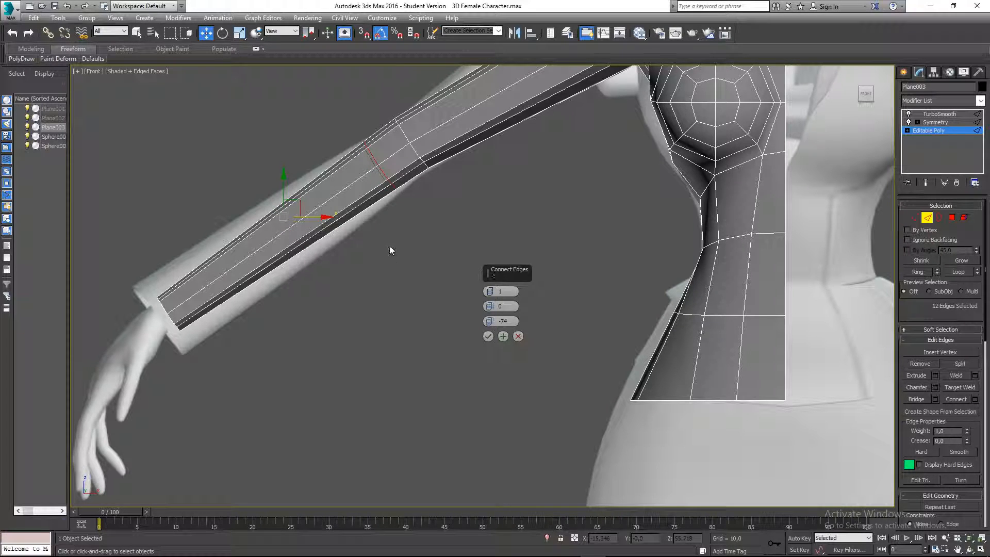
pyautogui.moveTo(422, 173); pyautogui.dragTo(393, 206, button='middle')
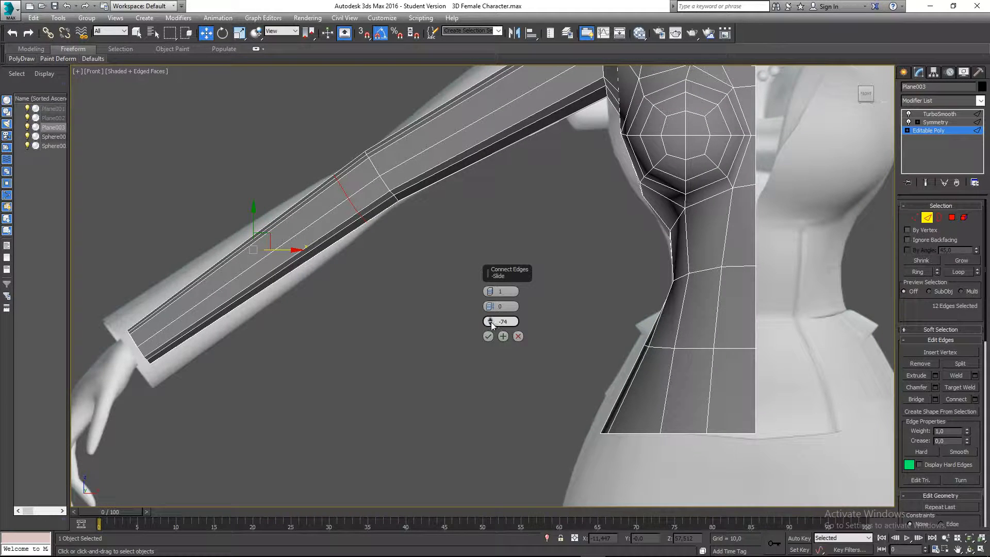
pyautogui.moveTo(491, 323); pyautogui.dragTo(492, 324)
pyautogui.moveTo(413, 276); pyautogui.dragTo(319, 230, button='middle')
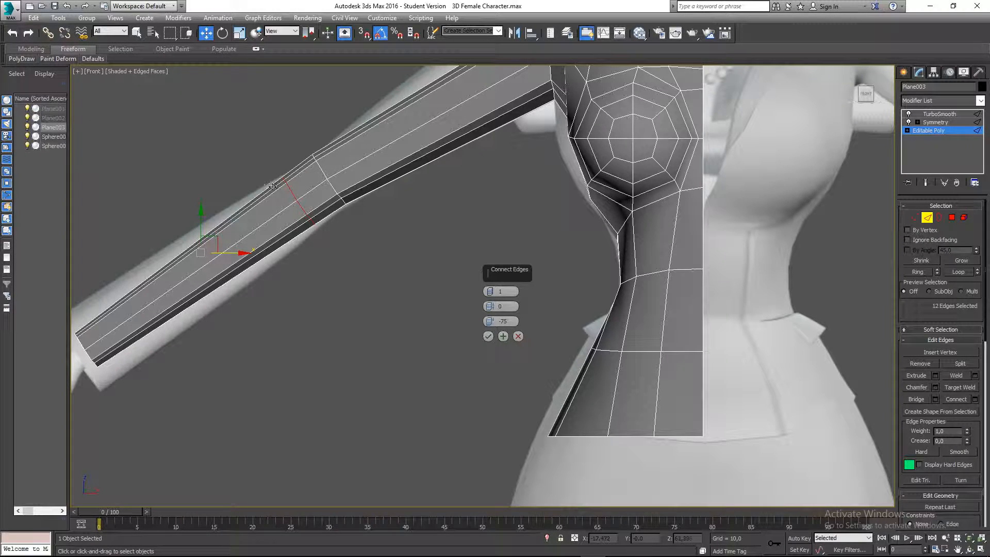
pyautogui.moveTo(346, 144); pyautogui.dragTo(307, 204, button='middle')
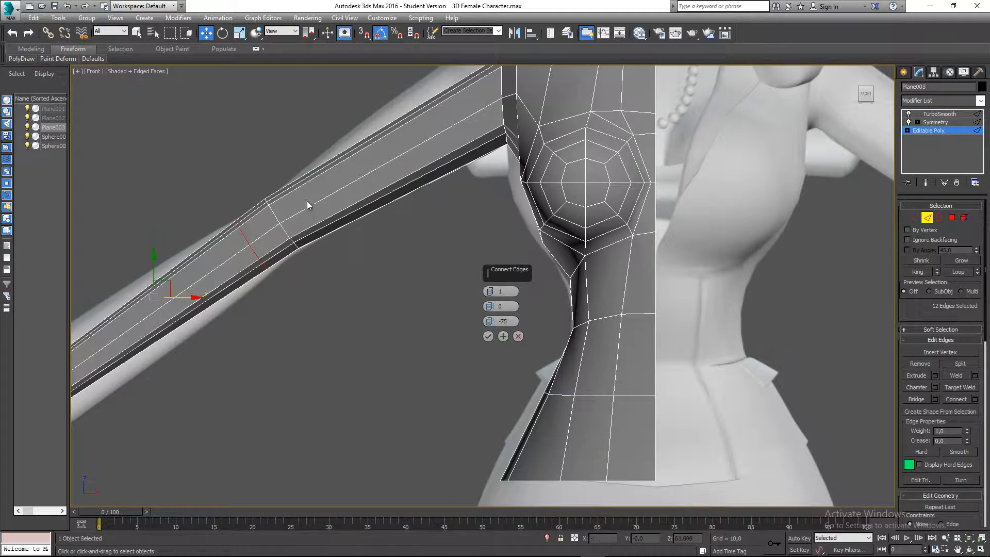
pyautogui.click(487, 336)
pyautogui.moveTo(438, 342); pyautogui.dragTo(423, 250, button='middle')
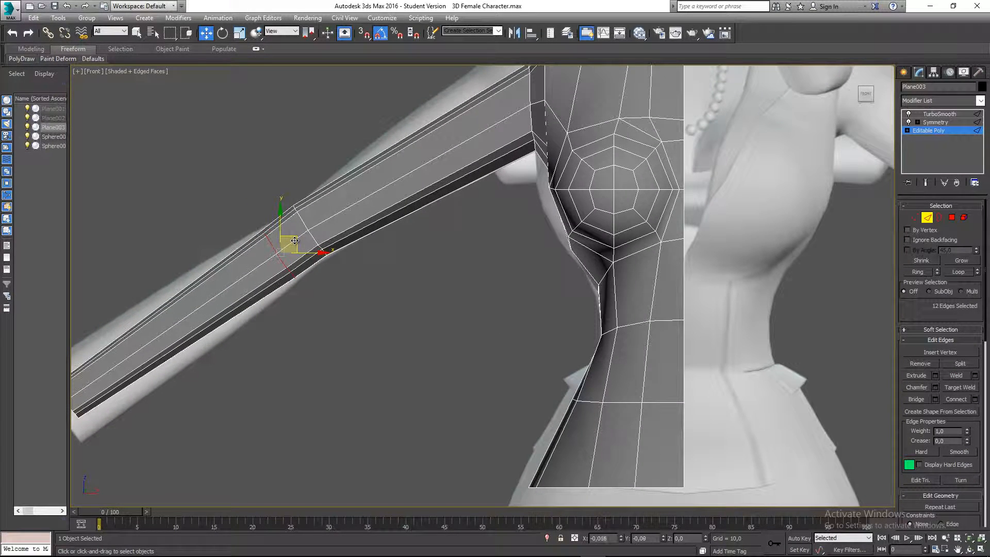
pyautogui.moveTo(296, 239); pyautogui.dragTo(292, 240)
pyautogui.hotkey('ctrl', 'z')
# Ring-select the lengthwise edges between the new loop and the wrist and connect them with 4 segments at slide 0
pyautogui.moveTo(302, 294); pyautogui.dragTo(382, 245, button='middle')
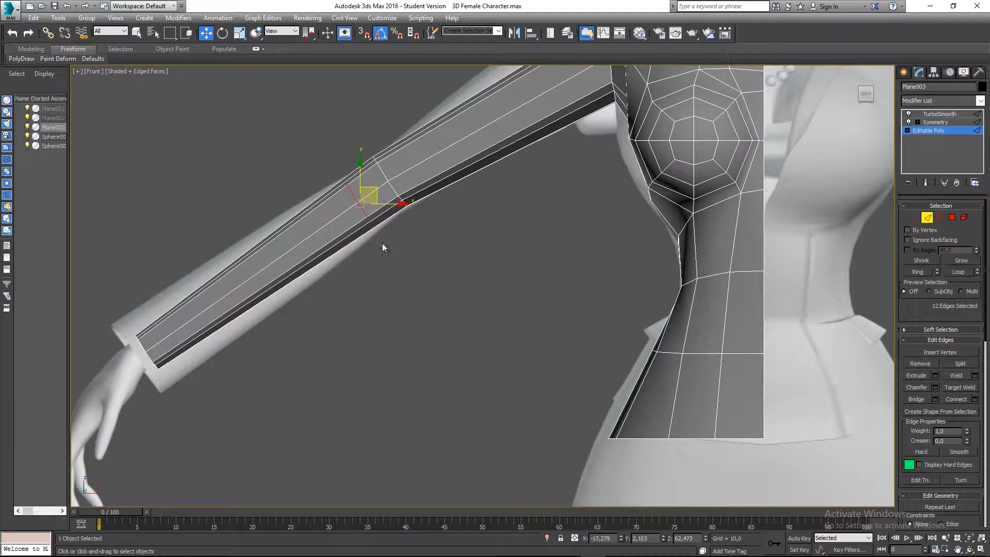
pyautogui.click(285, 219)
pyautogui.hotkey('alt', 'r')
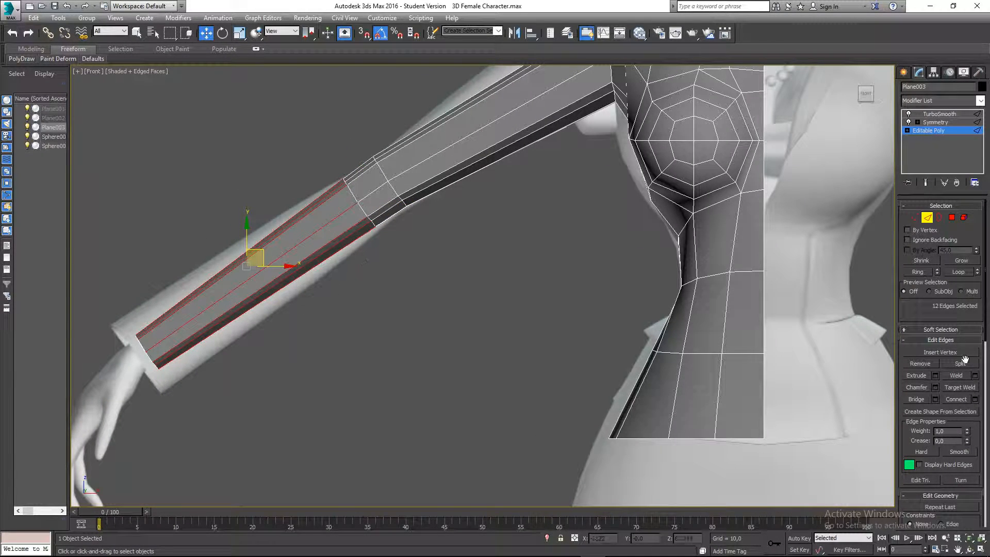
pyautogui.click(974, 399)
pyautogui.moveTo(489, 321); pyautogui.dragTo(503, 326)
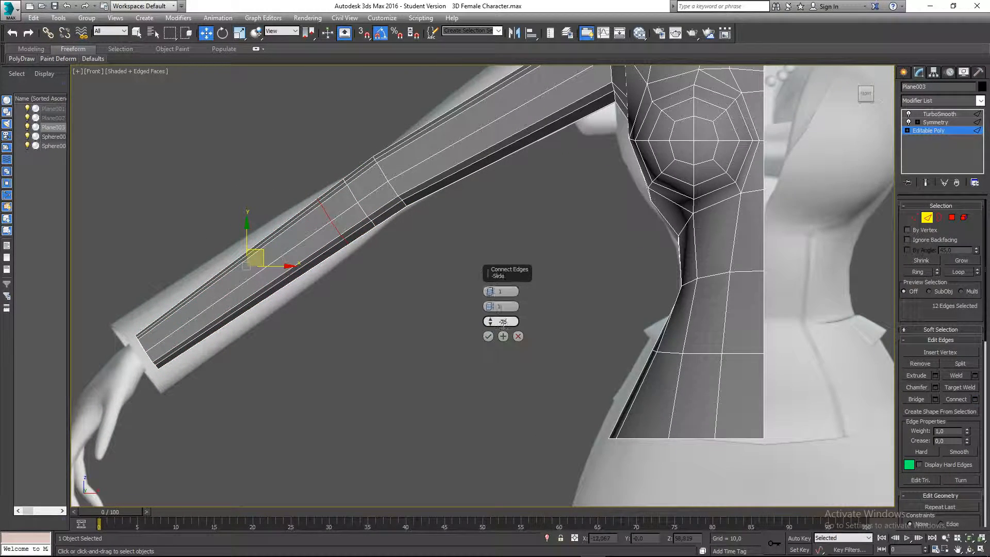
pyautogui.rightClick(490, 321)
pyautogui.moveTo(491, 292); pyautogui.dragTo(451, 280)
pyautogui.moveTo(389, 223)
pyautogui.mouseDown(button='middle')
pyautogui.moveTo(318, 252)
pyautogui.moveTo(386, 228)
pyautogui.mouseUp(button='middle')
pyautogui.click(488, 336)
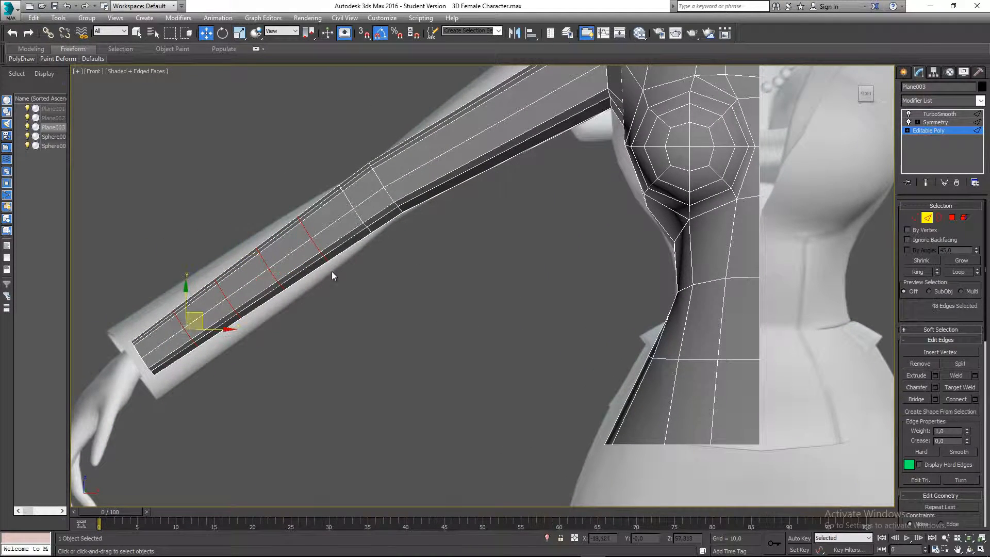
pyautogui.moveTo(226, 260); pyautogui.dragTo(265, 240, button='middle')
pyautogui.moveTo(216, 310); pyautogui.dragTo(203, 269, button='middle')
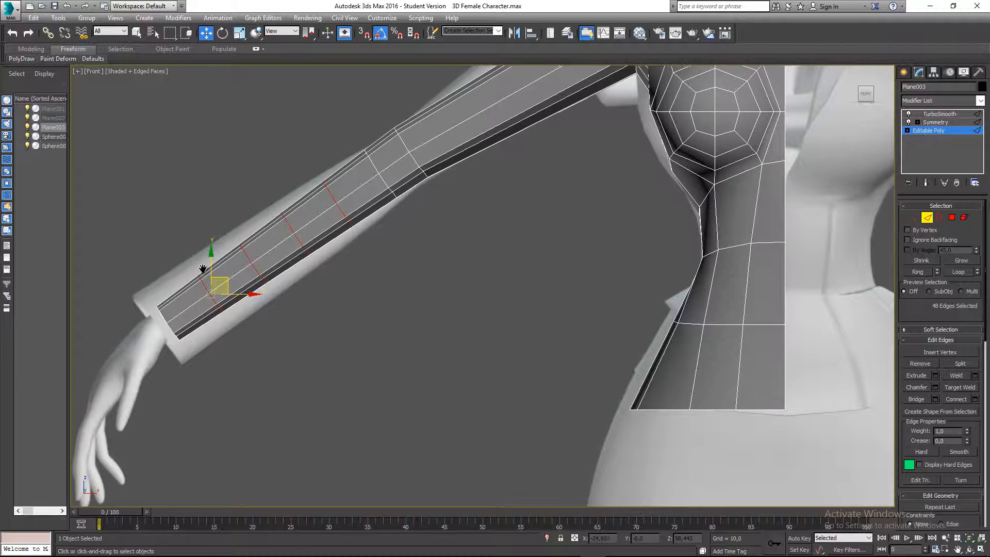
pyautogui.click(913, 217)
pyautogui.scroll(4, 358, 256)
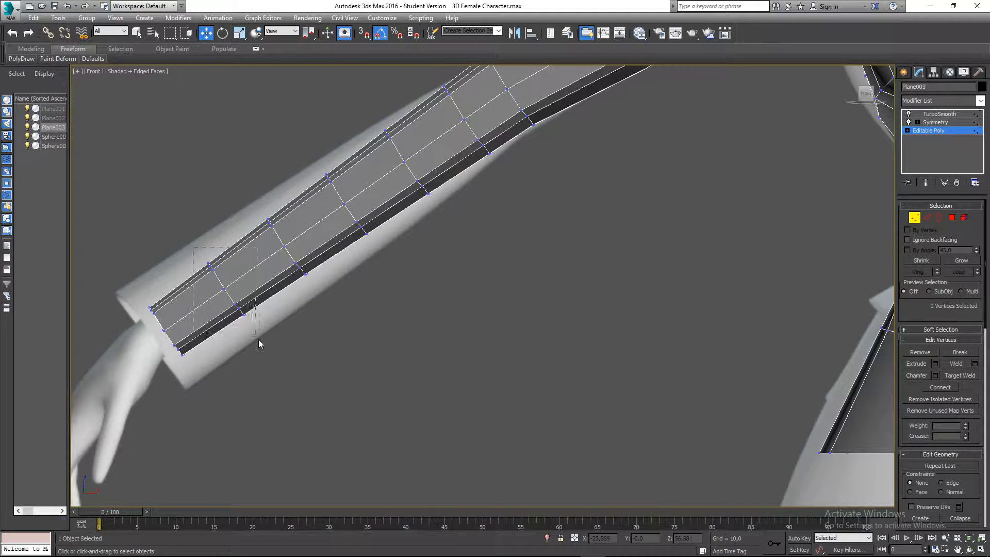
pyautogui.moveTo(258, 339); pyautogui.dragTo(258, 337)
pyautogui.moveTo(203, 253); pyautogui.dragTo(222, 280)
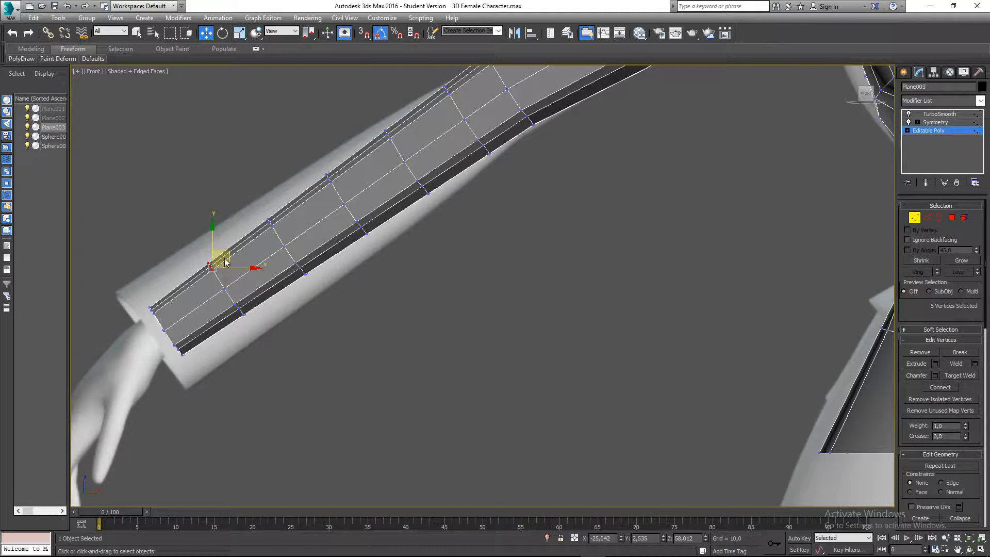
pyautogui.click(327, 232)
pyautogui.moveTo(327, 232); pyautogui.dragTo(274, 300, button='middle')
# Select the 12 lengthwise upper-arm edges and connect them with 1 segment at slide about 75, adding a loop just above the elbow
pyautogui.moveTo(520, 198); pyautogui.dragTo(377, 296, button='middle')
pyautogui.scroll(-3, 379, 293)
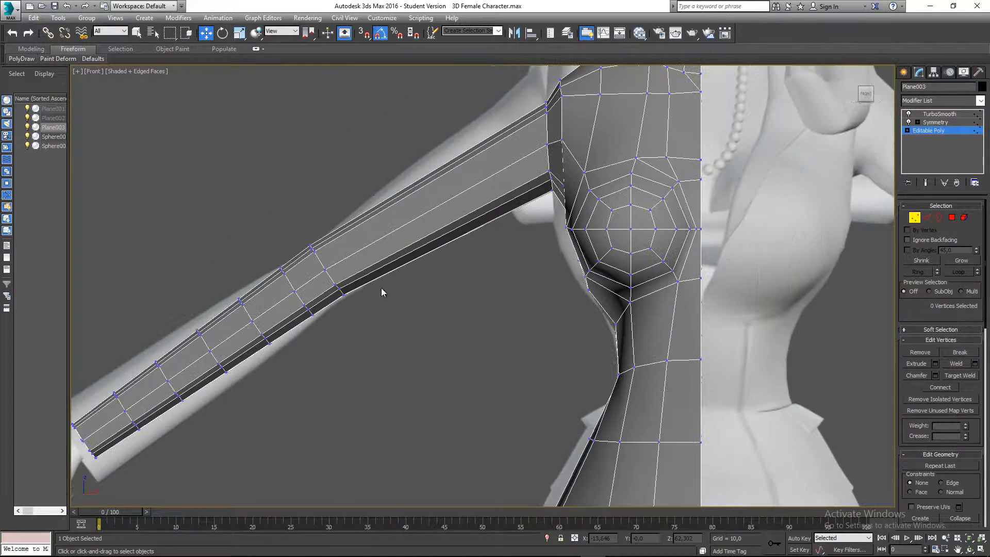
pyautogui.moveTo(442, 279); pyautogui.dragTo(422, 285, button='middle')
pyautogui.click(927, 217)
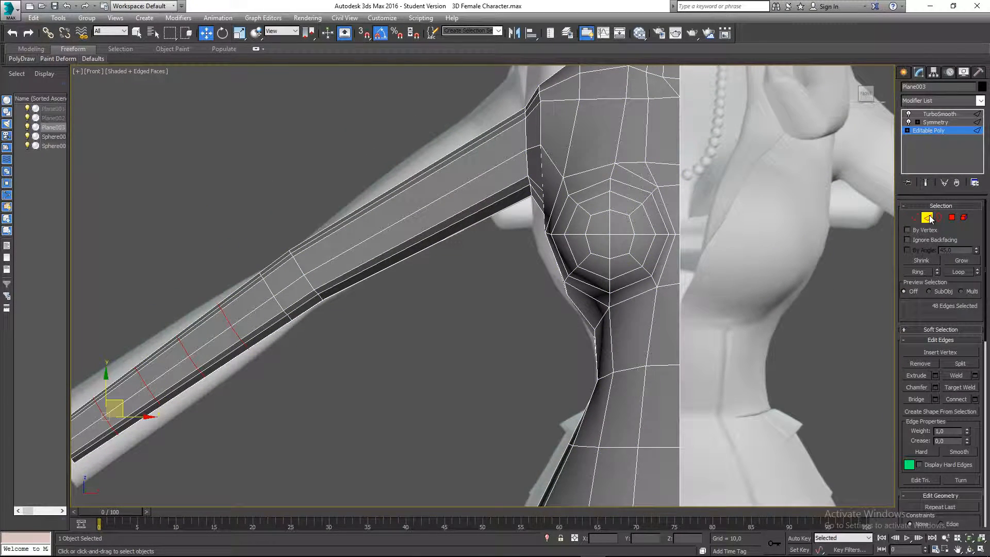
pyautogui.moveTo(382, 163); pyautogui.dragTo(382, 162)
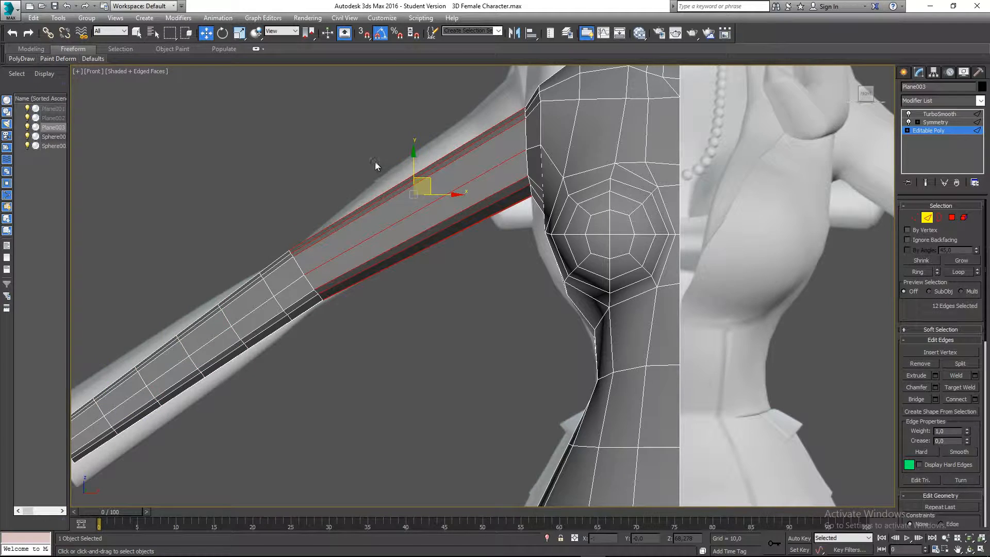
pyautogui.click(974, 400)
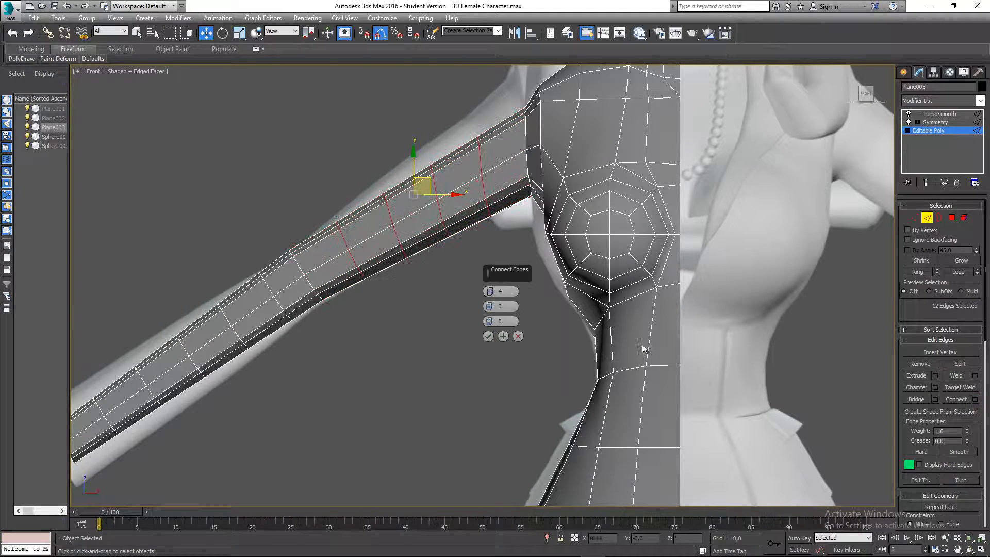
pyautogui.click(490, 295)
pyautogui.moveTo(490, 321); pyautogui.dragTo(482, 162)
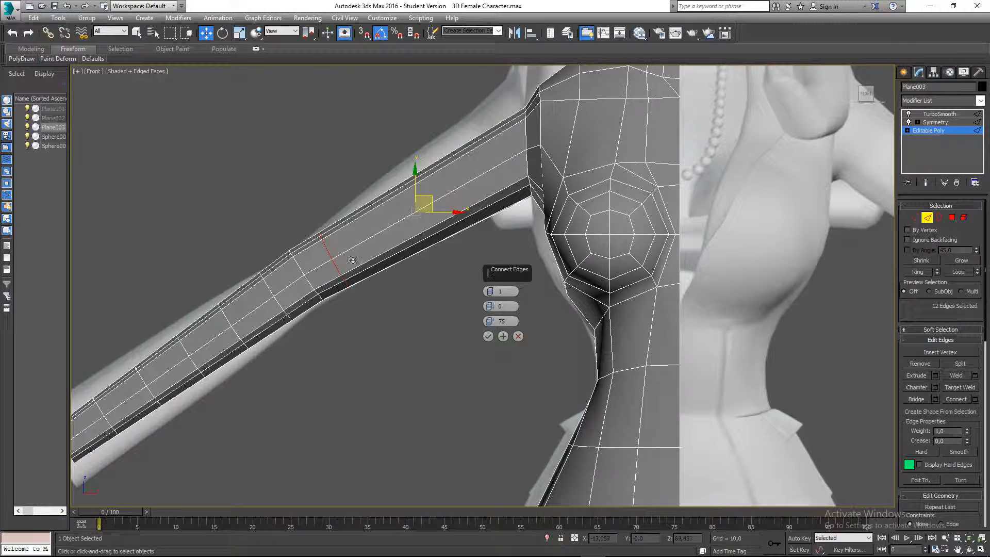
pyautogui.moveTo(489, 320); pyautogui.dragTo(490, 323)
pyautogui.click(489, 337)
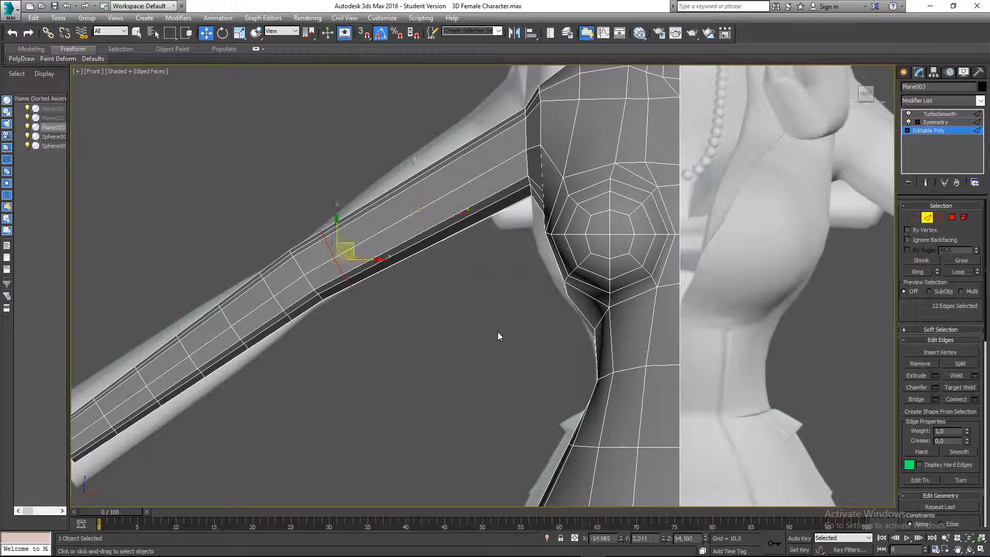
# Connect the remaining lengthwise upper-arm edges up to the shoulder with 4 segments and a slide of 0
pyautogui.moveTo(497, 332); pyautogui.dragTo(434, 320, button='middle')
pyautogui.moveTo(382, 138); pyautogui.dragTo(382, 137)
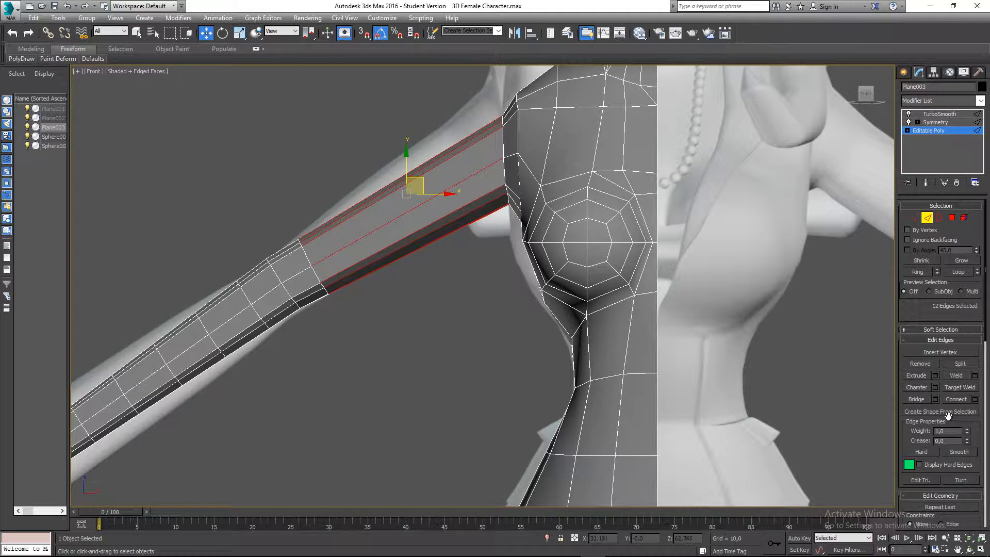
pyautogui.click(974, 399)
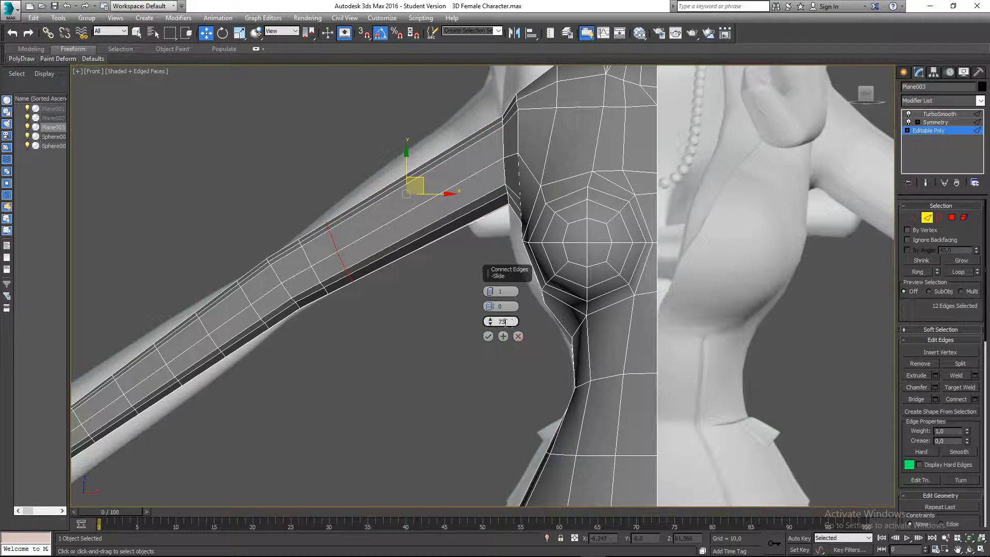
pyautogui.write('0')
pyautogui.doubleClick(494, 293)
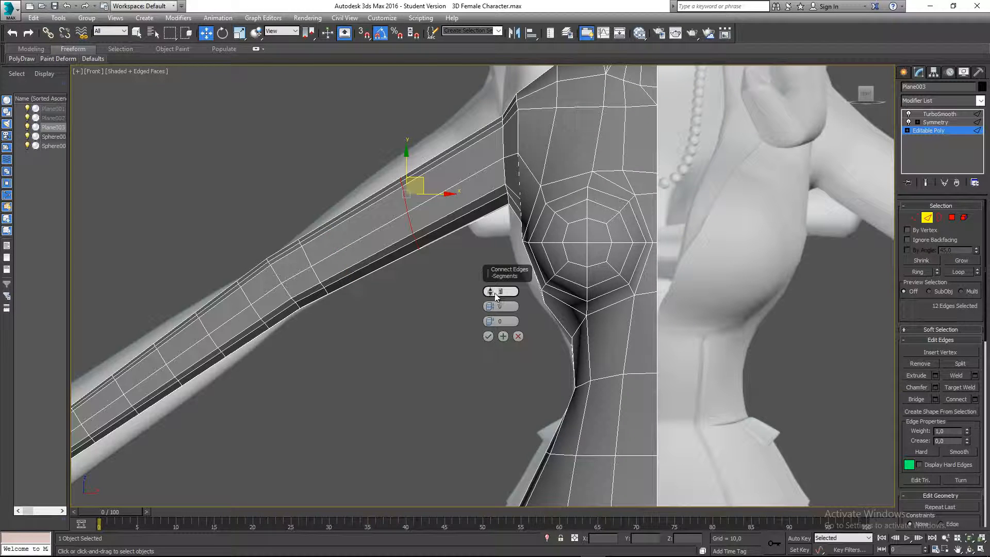
pyautogui.click(491, 290)
pyautogui.click(491, 291)
pyautogui.scroll(-5, 407, 282)
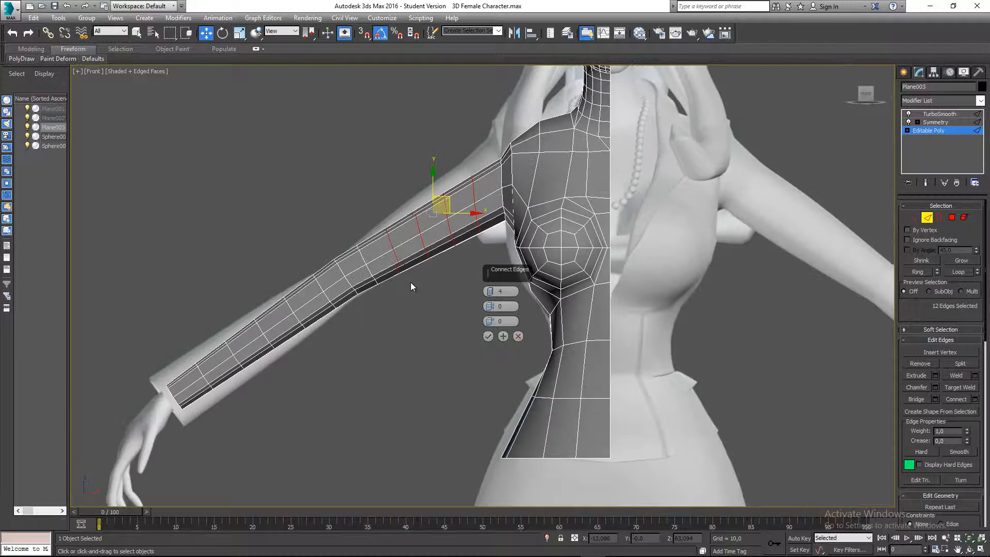
pyautogui.click(488, 338)
# Select the complete 12-edge loop around the elbow, midway between the two supporting loops
pyautogui.scroll(4, 403, 286)
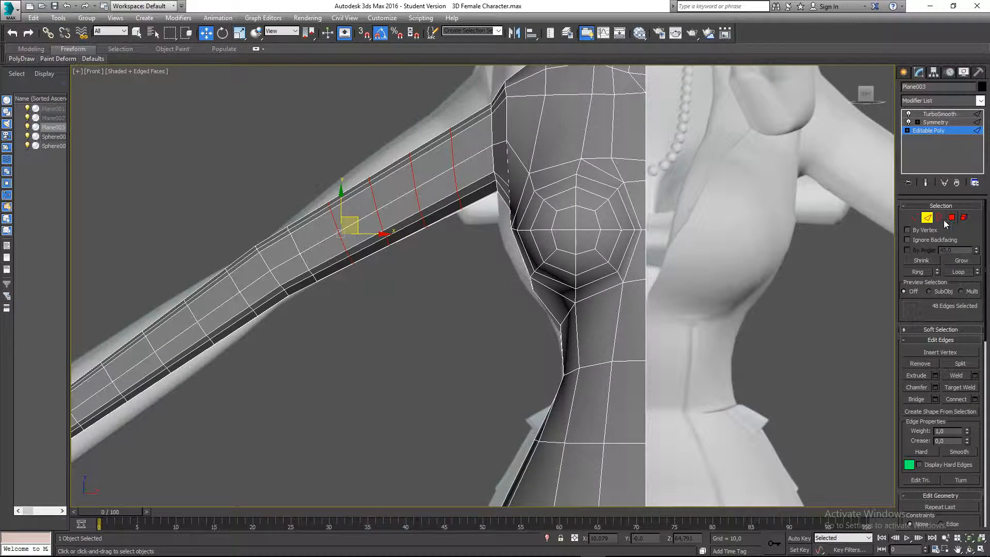
pyautogui.click(279, 316)
pyautogui.doubleClick(304, 261)
pyautogui.moveTo(288, 250); pyautogui.dragTo(337, 261, button='middle')
pyautogui.scroll(-5, 318, 293)
pyautogui.scroll(5, 329, 297)
pyautogui.doubleClick(308, 279)
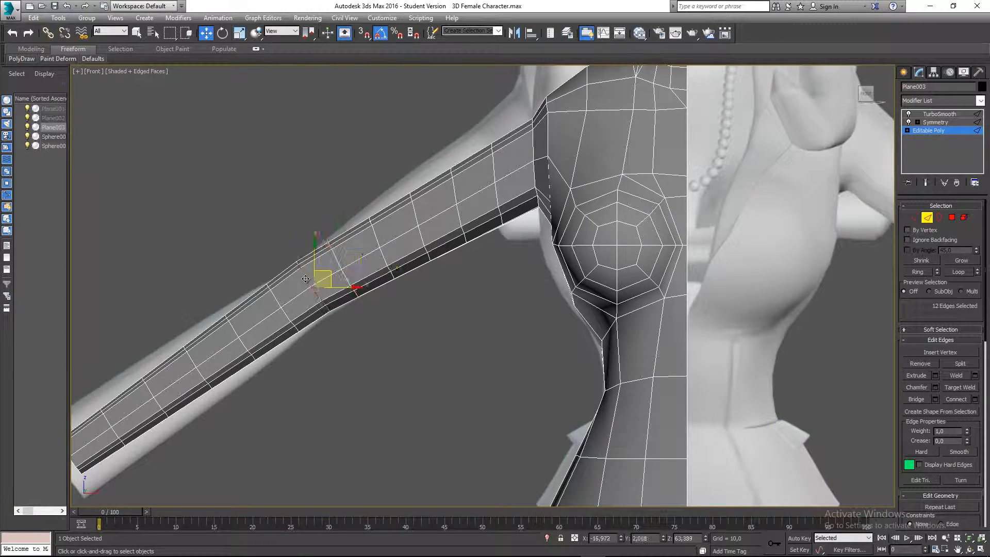
pyautogui.moveTo(337, 323); pyautogui.dragTo(393, 323, button='middle')
pyautogui.press('p')
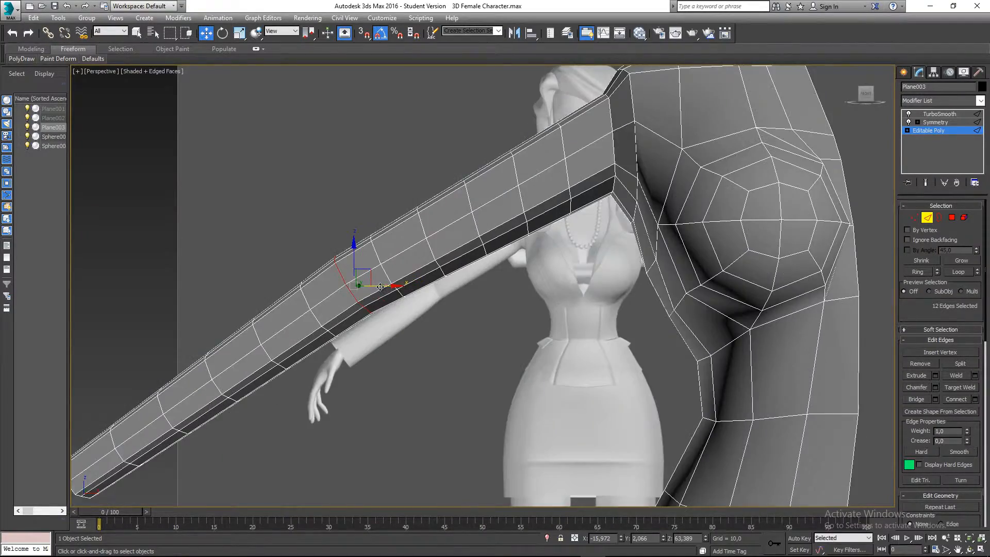
pyautogui.scroll(-3, 381, 288)
pyautogui.keyDown('alt'); pyautogui.moveTo(382, 287); pyautogui.dragTo(373, 255, button='middle'); pyautogui.keyUp('alt')
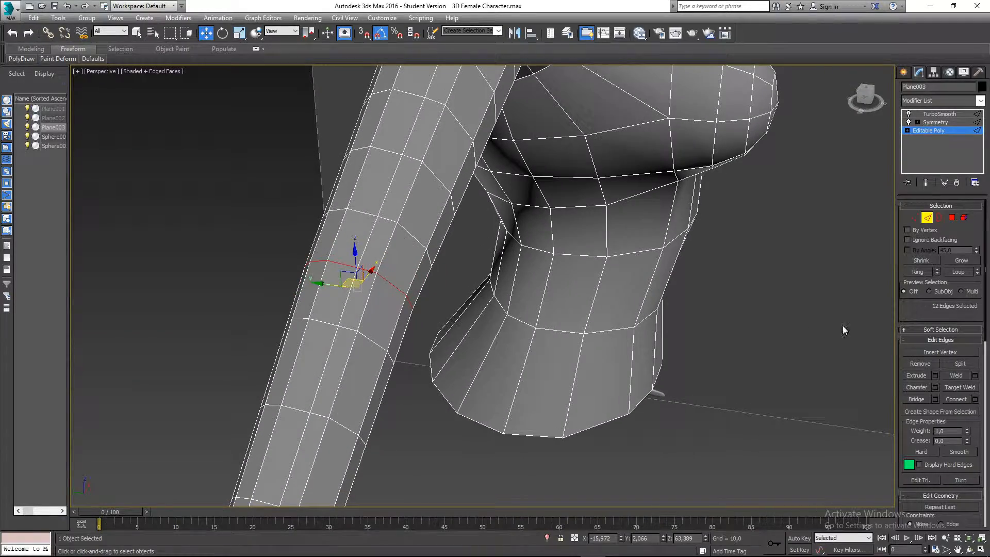
pyautogui.click(936, 387)
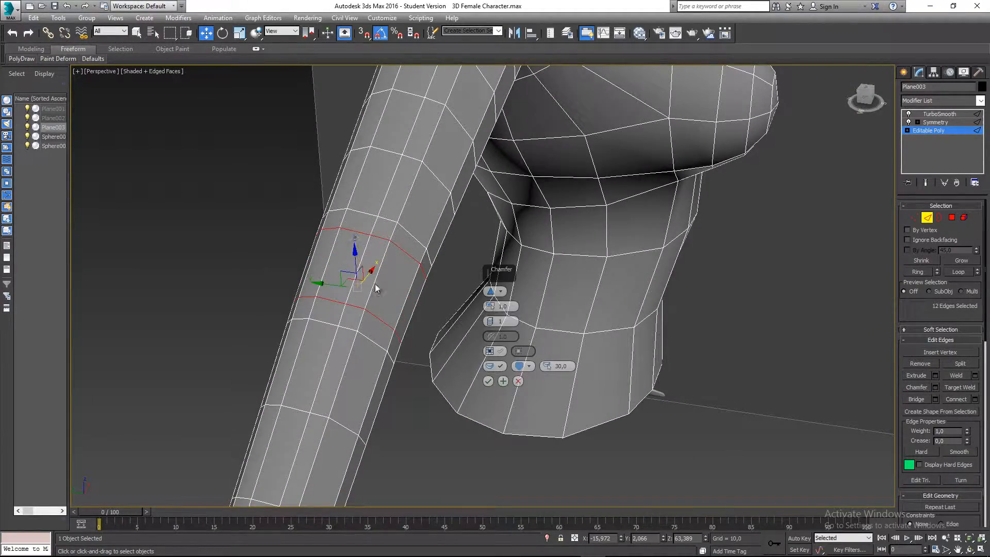
pyautogui.keyDown('alt'); pyautogui.moveTo(361, 271); pyautogui.dragTo(327, 252, button='middle'); pyautogui.keyUp('alt')
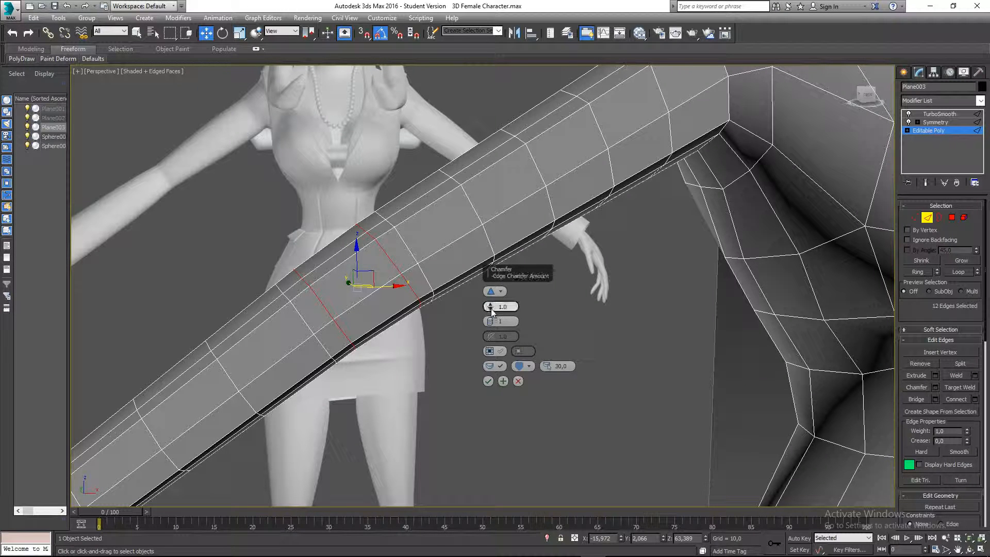
pyautogui.moveTo(491, 308); pyautogui.dragTo(493, 311)
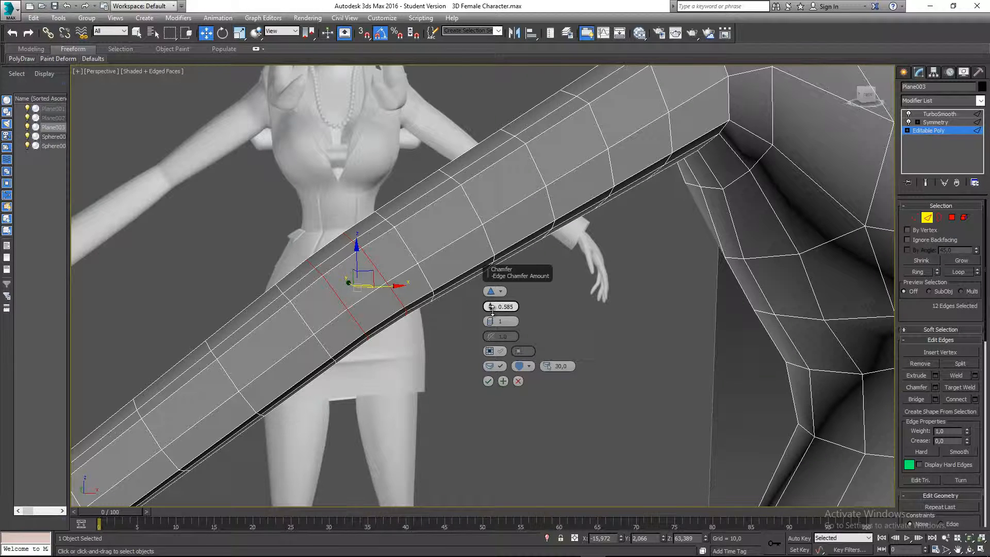
pyautogui.click(518, 381)
pyautogui.moveTo(432, 354); pyautogui.dragTo(410, 359, button='middle')
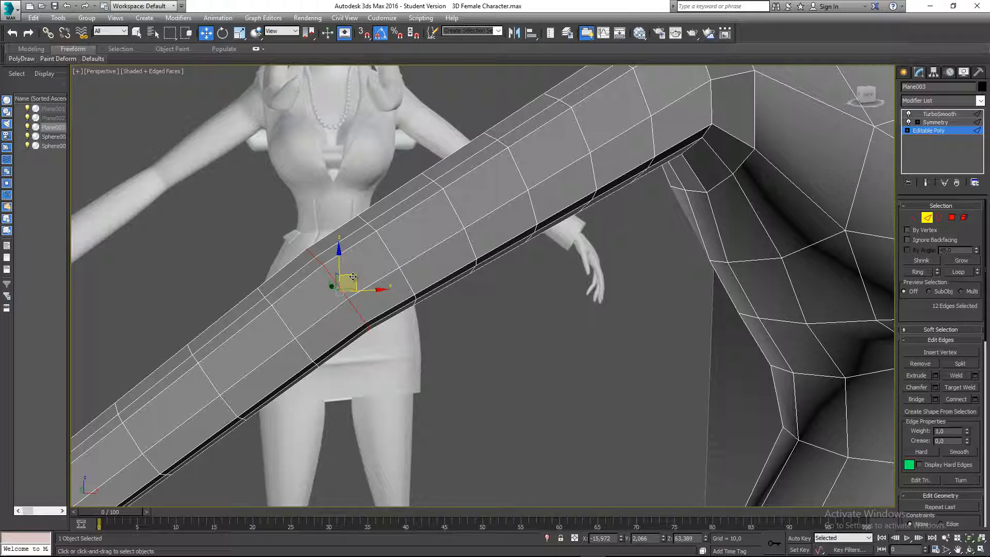
# Try to move the loops on either side of the elbow closer to the central elbow loop without a constraint
pyautogui.moveTo(352, 277); pyautogui.dragTo(389, 253)
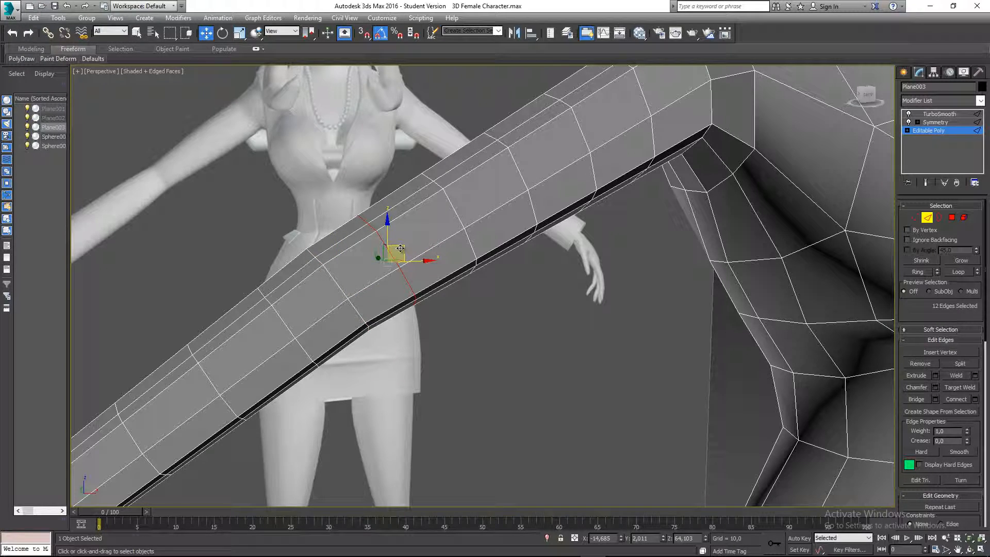
pyautogui.press('f')
pyautogui.scroll(2, 407, 242)
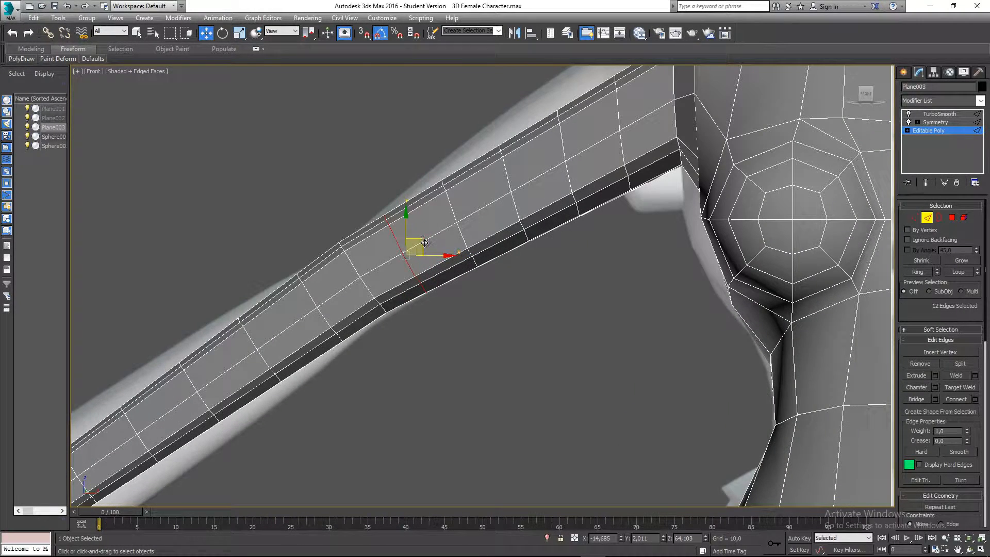
pyautogui.moveTo(423, 241); pyautogui.dragTo(403, 248)
pyautogui.doubleClick(308, 291)
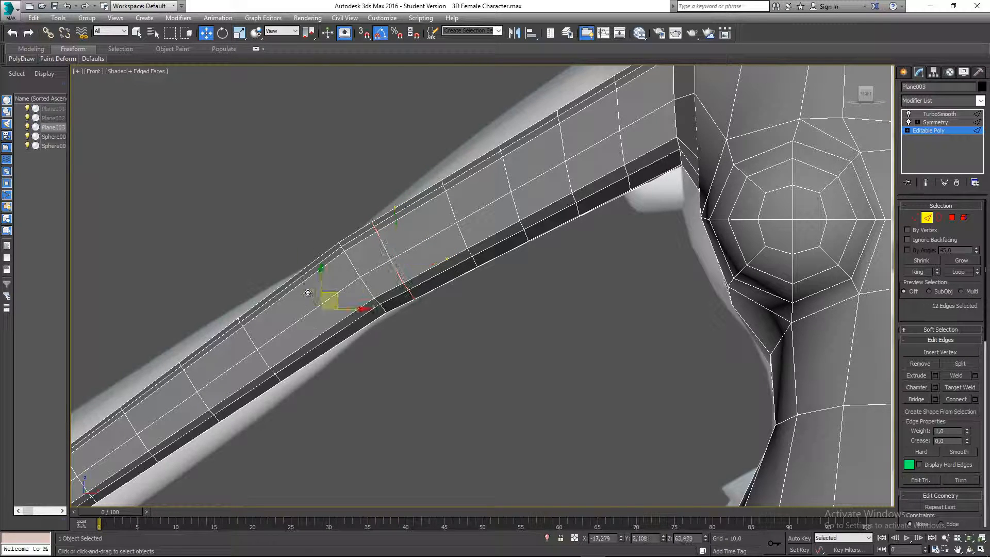
pyautogui.moveTo(334, 295); pyautogui.dragTo(340, 291)
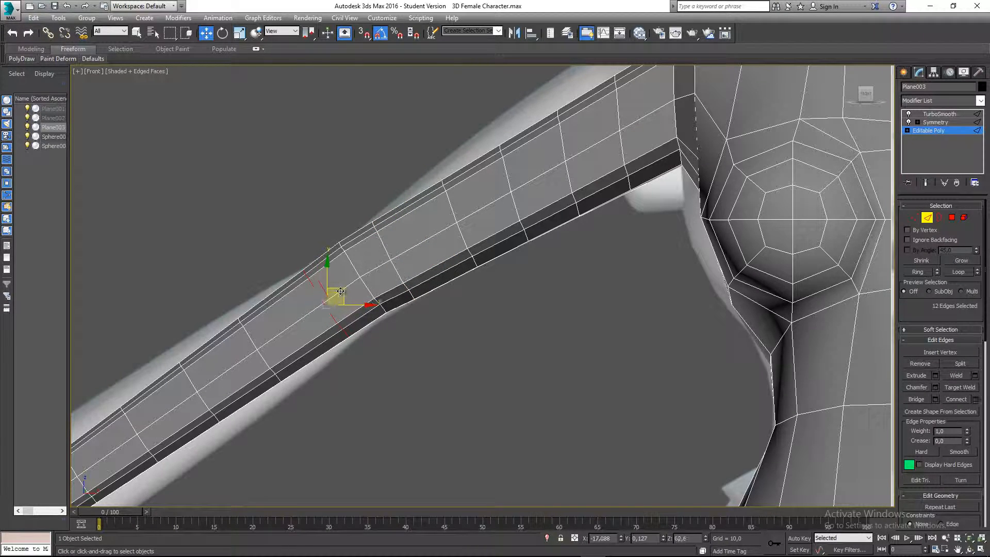
pyautogui.doubleClick(383, 295)
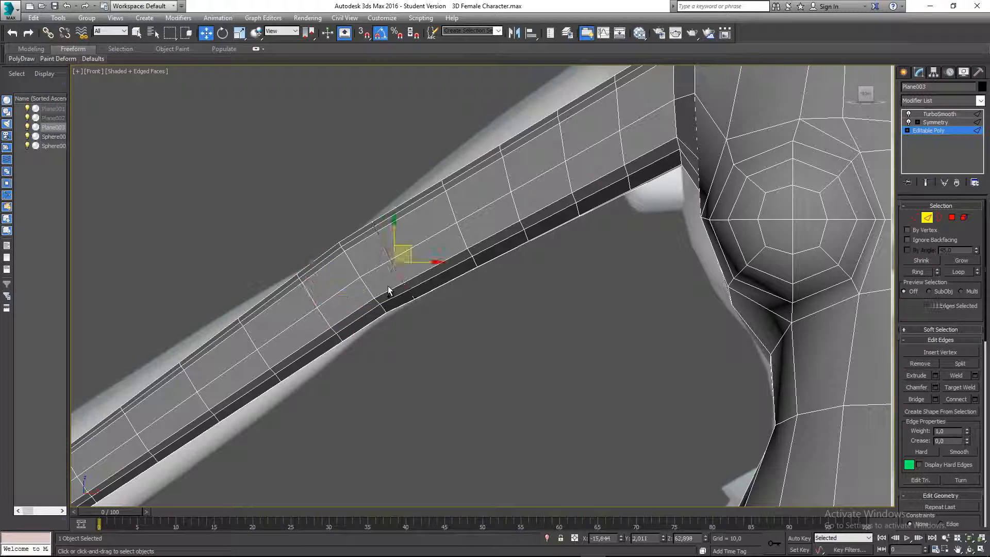
pyautogui.scroll(2, 384, 298)
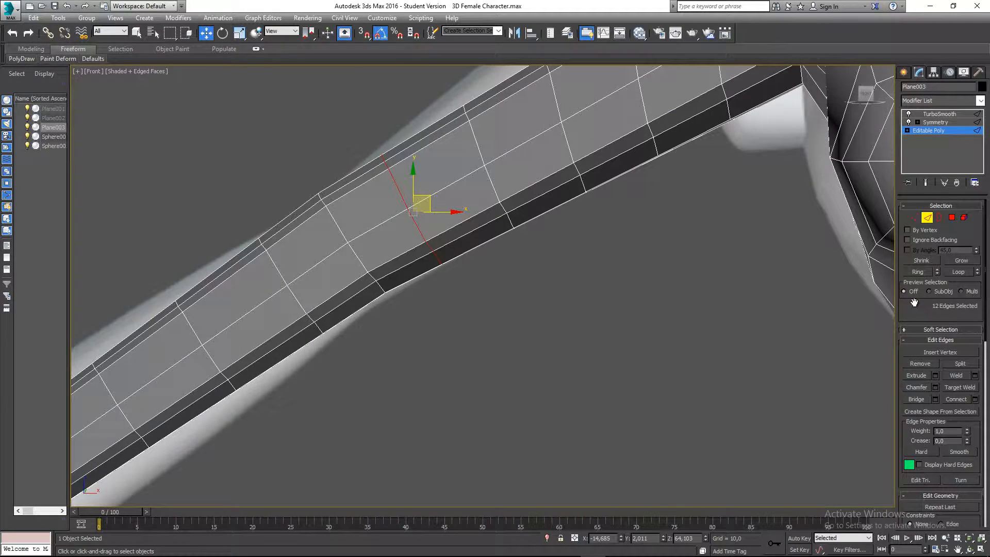
pyautogui.scroll(-3, 914, 302)
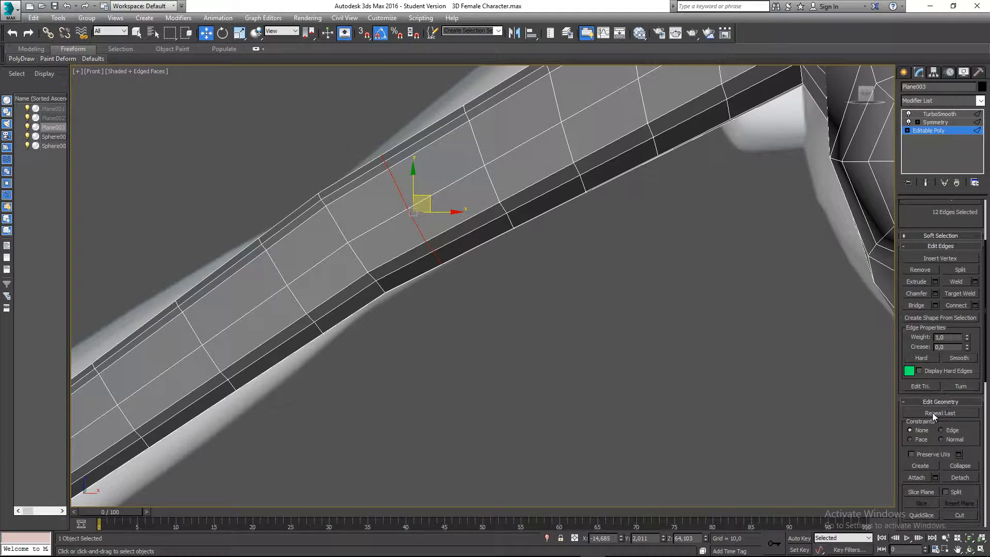
pyautogui.moveTo(582, 312); pyautogui.dragTo(598, 331, button='middle')
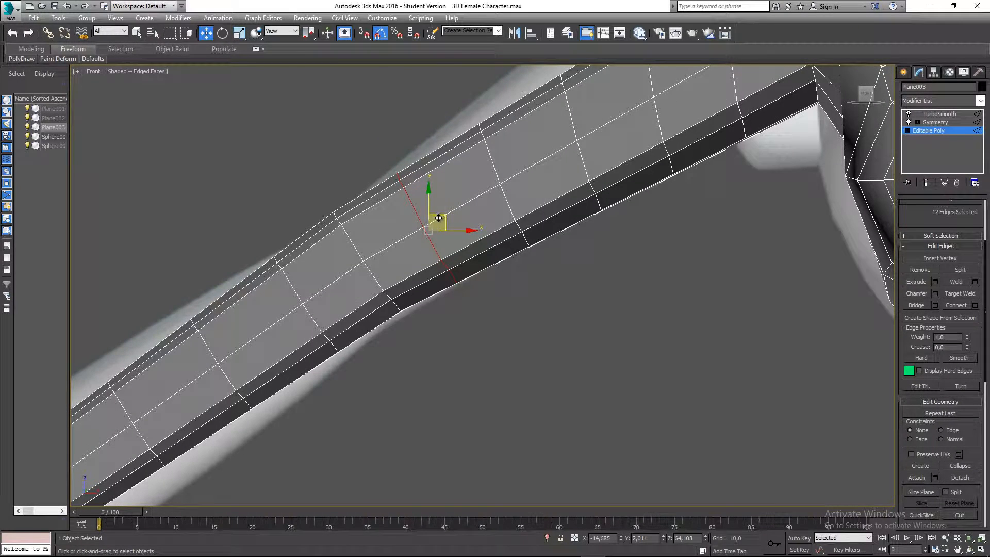
pyautogui.moveTo(438, 218); pyautogui.dragTo(413, 214)
pyautogui.rightClick(413, 213)
pyautogui.moveTo(485, 266); pyautogui.dragTo(473, 245, button='middle')
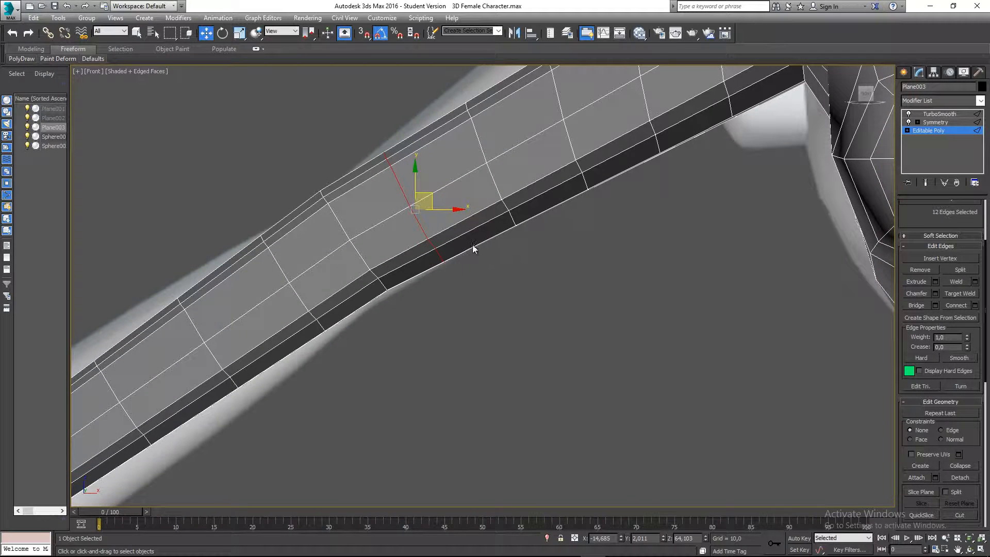
# Set the movement constraint to Edge and slide the loops on both sides of the elbow closer to the central elbow loop
pyautogui.click(941, 430)
pyautogui.moveTo(412, 200); pyautogui.dragTo(396, 205)
pyautogui.moveTo(397, 206); pyautogui.dragTo(319, 264)
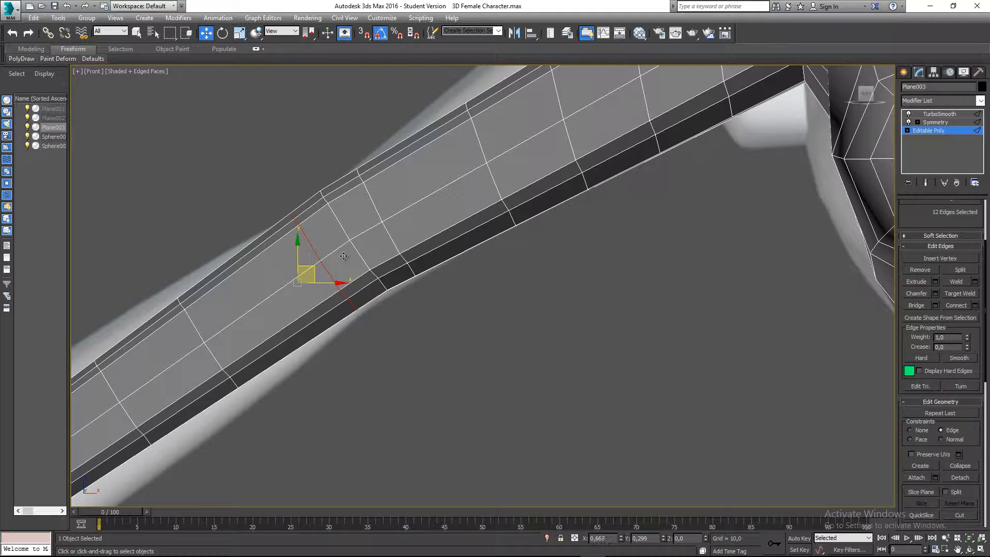
pyautogui.moveTo(343, 256); pyautogui.dragTo(374, 237)
pyautogui.scroll(-2, 410, 361)
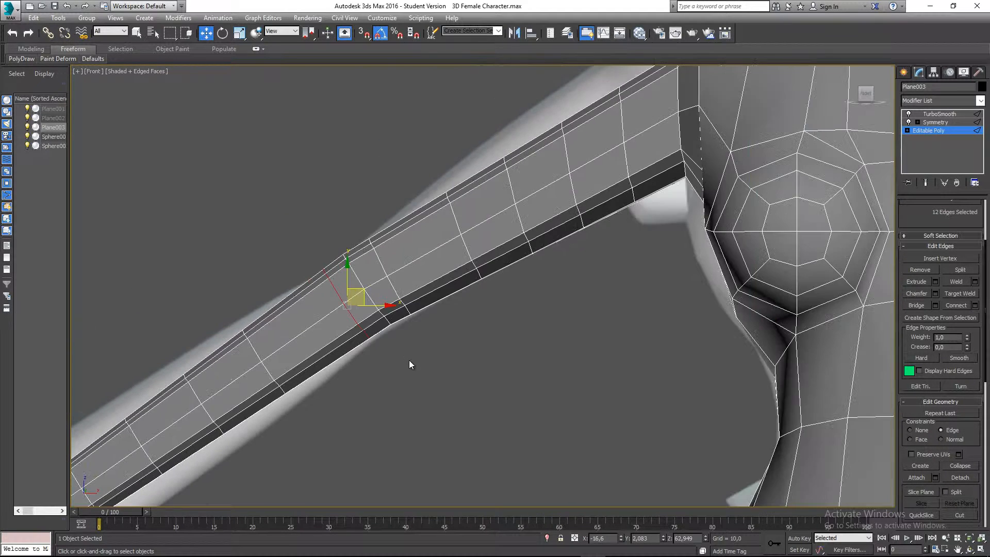
pyautogui.moveTo(409, 364); pyautogui.dragTo(448, 291, button='middle')
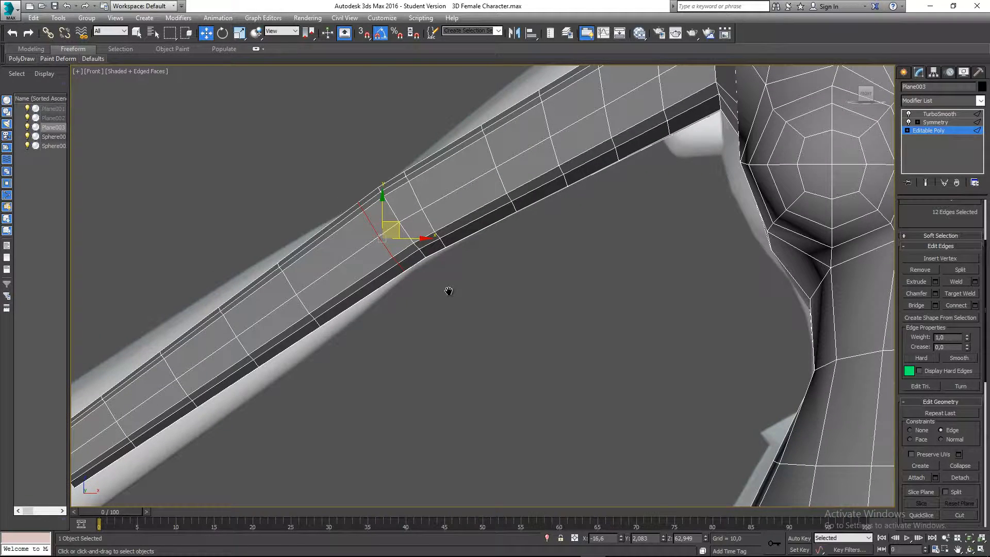
# Slide the forearm loops nearest the elbow slightly toward it along their edges to even out the forearm spacing
pyautogui.click(909, 429)
pyautogui.scroll(-3, 445, 376)
pyautogui.click(407, 341)
pyautogui.moveTo(406, 341); pyautogui.dragTo(403, 351, button='middle')
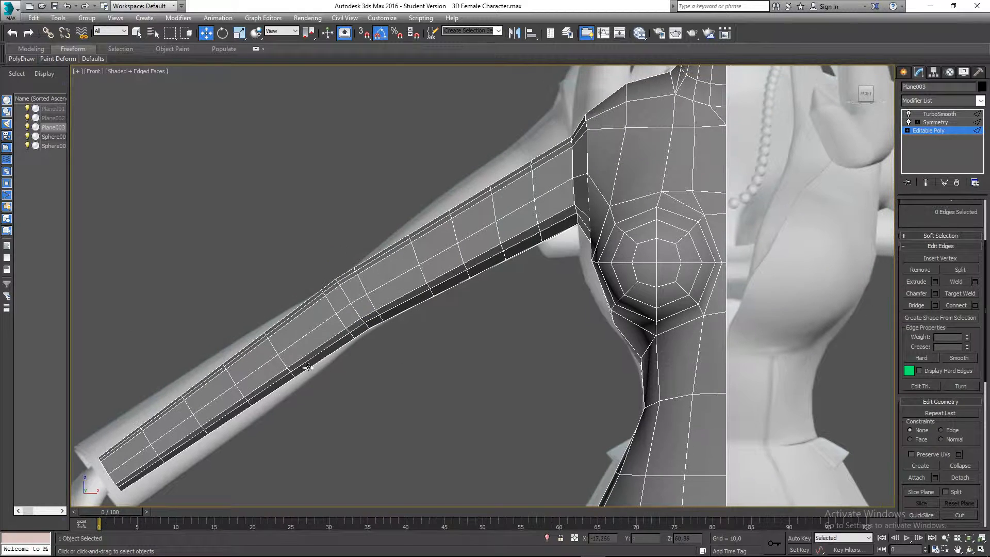
pyautogui.doubleClick(283, 360)
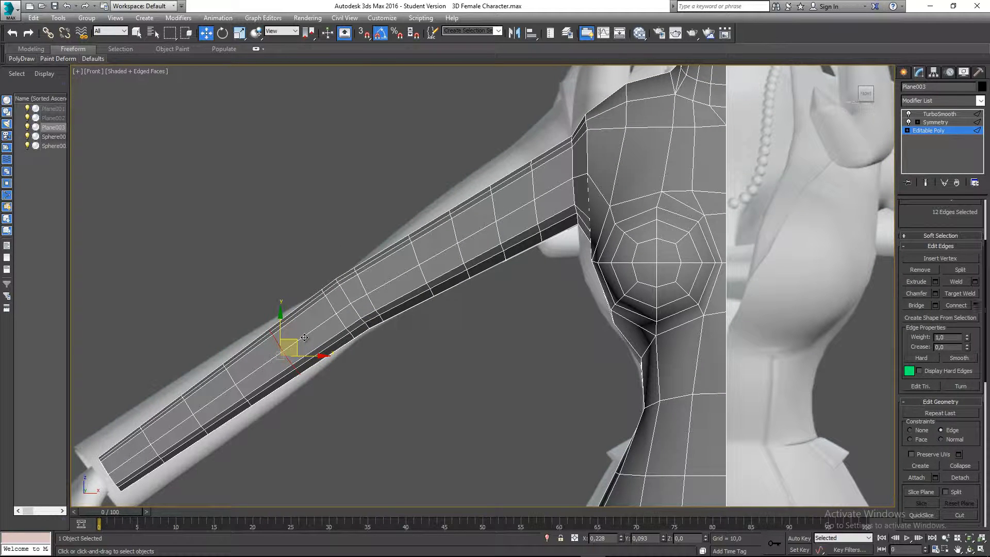
pyautogui.moveTo(307, 336); pyautogui.dragTo(254, 365)
pyautogui.moveTo(376, 349); pyautogui.dragTo(353, 373, button='middle')
# Slide the two upper-arm loops nearest the elbow slightly toward it along their edges, then clear the edge selection
pyautogui.doubleClick(392, 282)
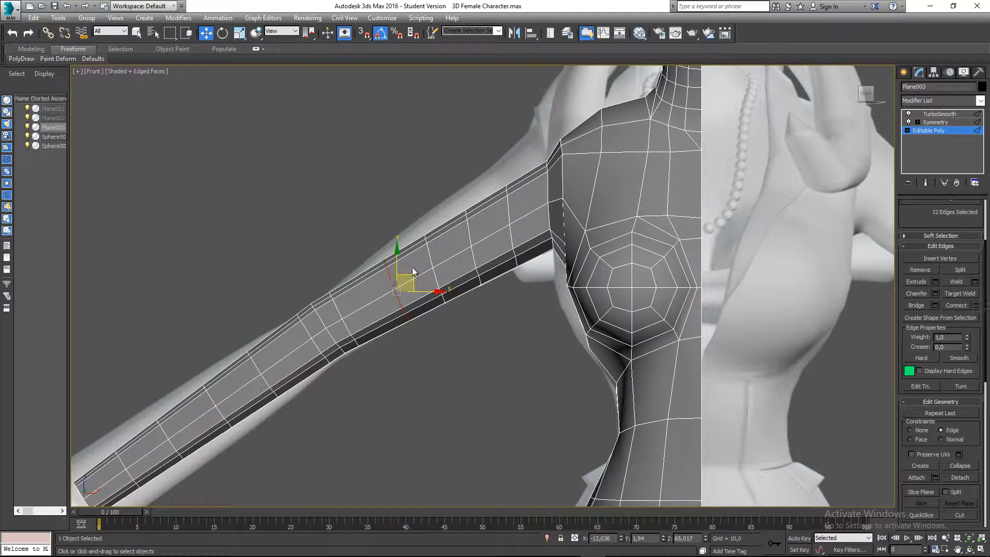
pyautogui.moveTo(402, 279); pyautogui.dragTo(439, 253)
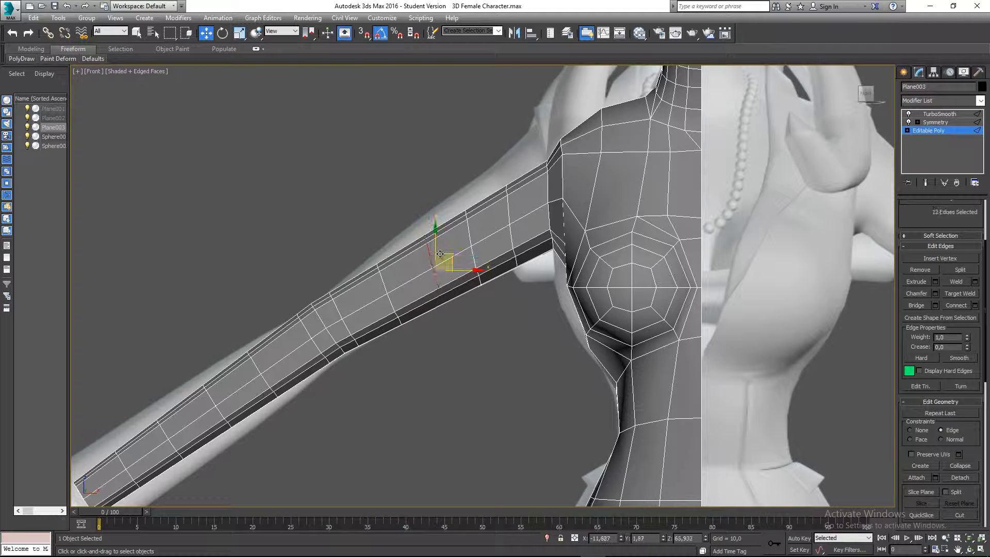
pyautogui.click(454, 304)
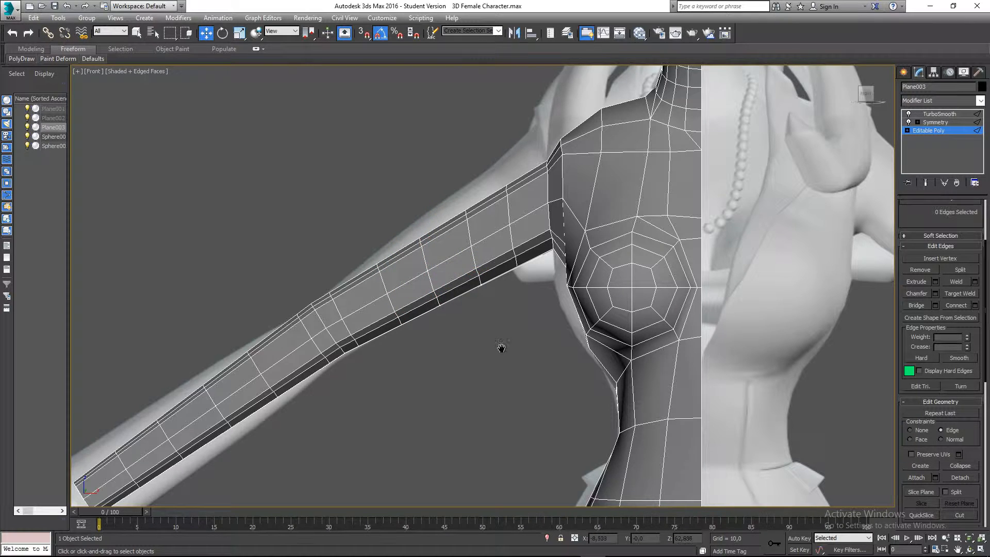
# Set the movement constraint back to None and save the scene
pyautogui.scroll(-3, 464, 294)
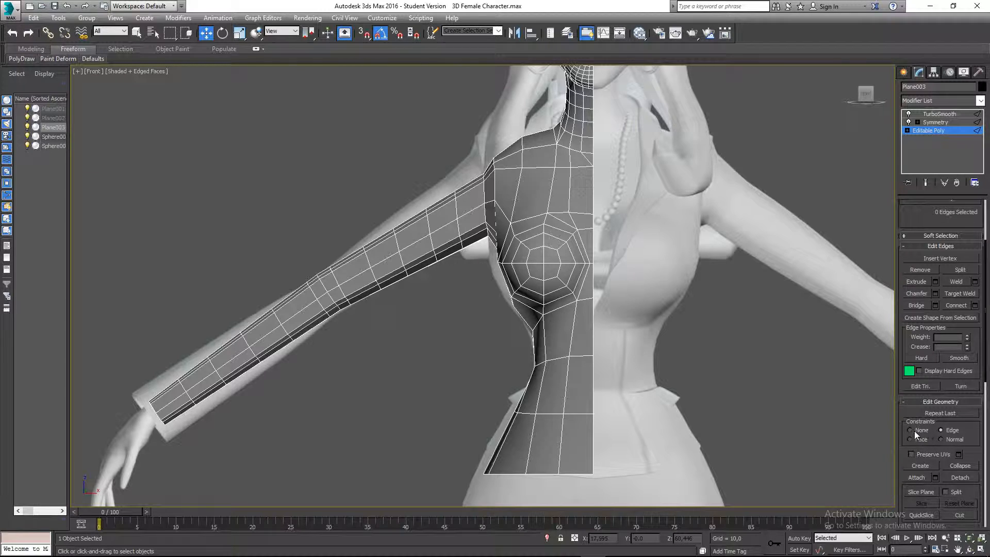
pyautogui.click(910, 431)
pyautogui.moveTo(419, 326); pyautogui.dragTo(391, 342, button='middle')
pyautogui.hotkey('ctrl', 's')
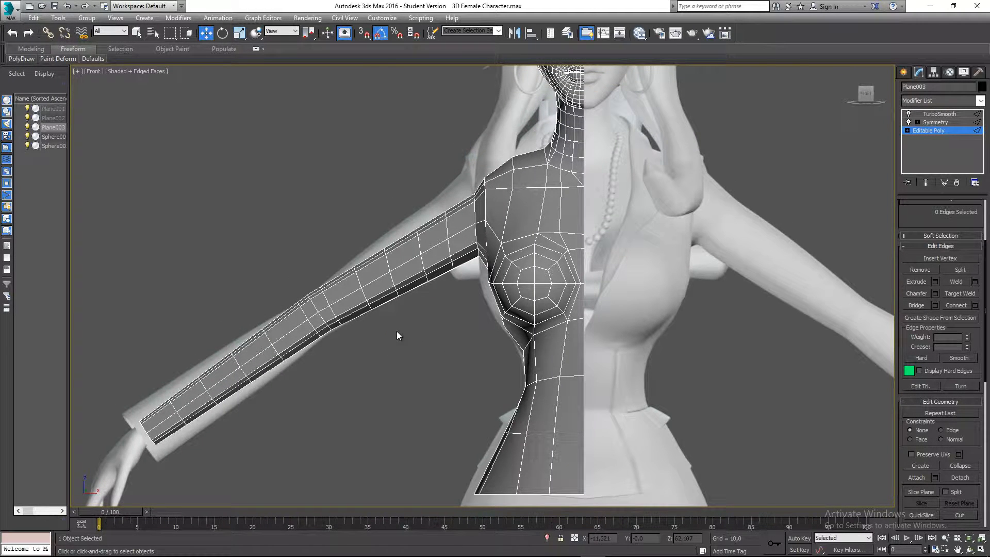
# In vertex mode with the Edge constraint, slide the back vertex of the elbow's forearm-side loop toward the wrist
pyautogui.click(382, 274)
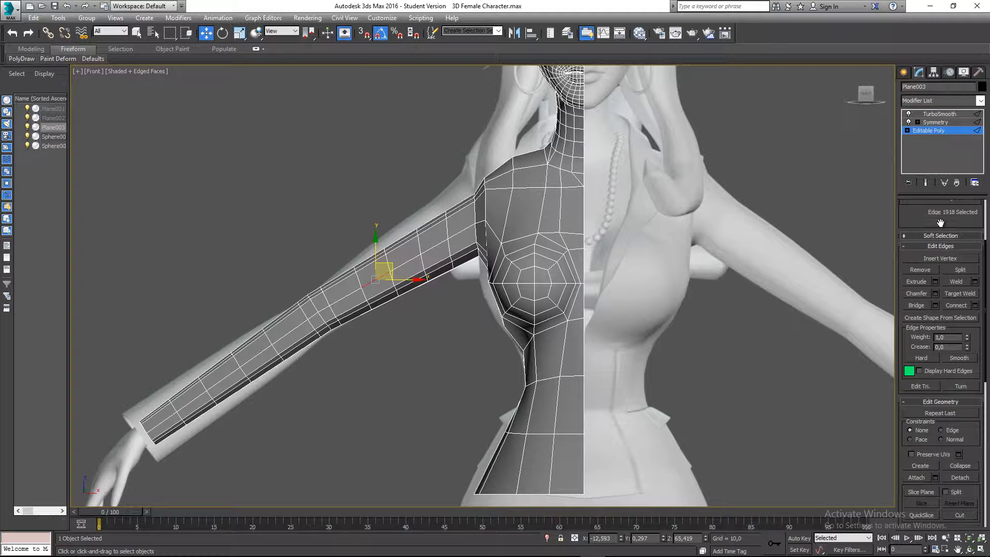
pyautogui.moveTo(940, 223); pyautogui.dragTo(925, 290)
pyautogui.click(914, 218)
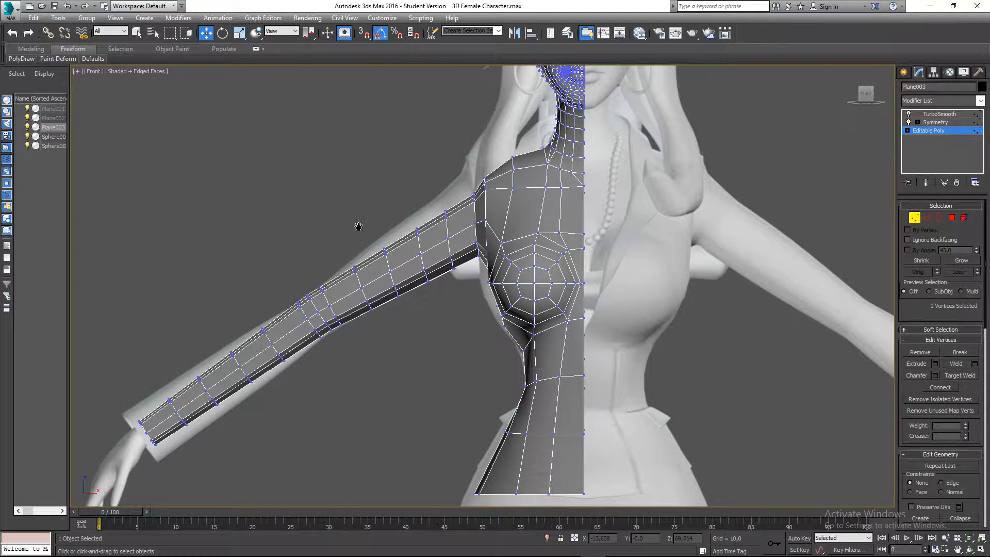
pyautogui.moveTo(356, 222); pyautogui.dragTo(339, 182, button='middle')
pyautogui.scroll(3, 358, 199)
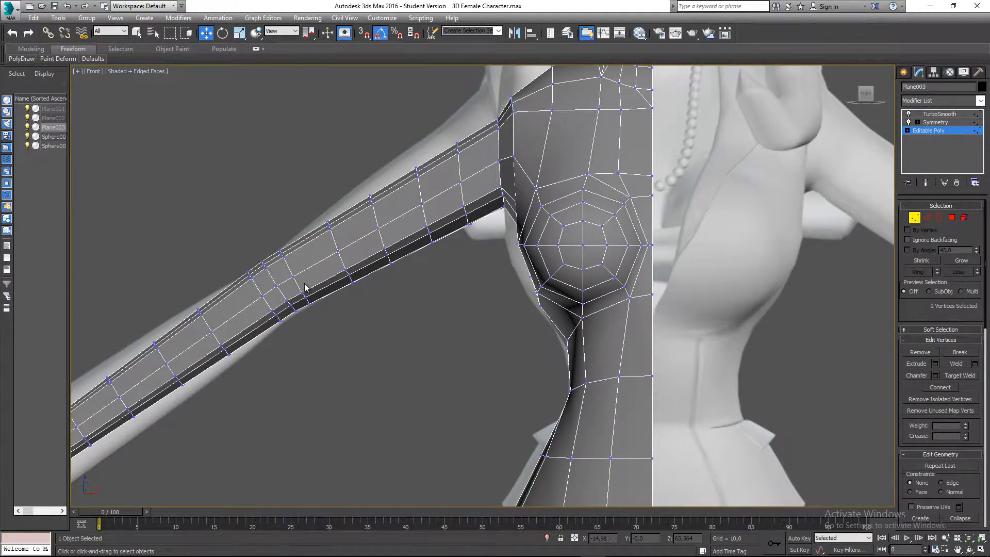
pyautogui.press('p')
pyautogui.keyDown('alt'); pyautogui.moveTo(259, 266); pyautogui.dragTo(431, 292, button='middle'); pyautogui.keyUp('alt')
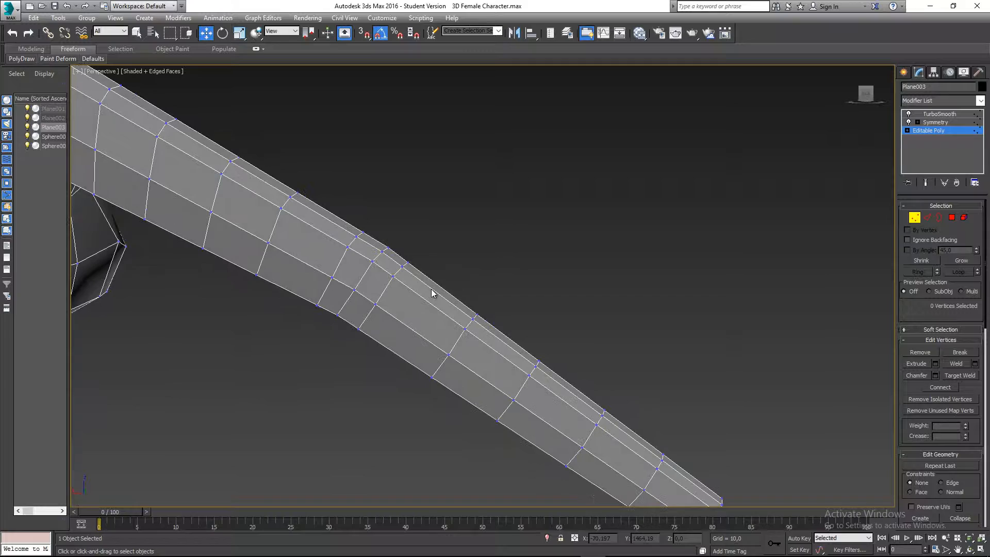
pyautogui.click(373, 306)
pyautogui.keyDown('alt'); pyautogui.moveTo(393, 320); pyautogui.dragTo(412, 339, button='middle'); pyautogui.keyUp('alt')
pyautogui.scroll(-2, 967, 386)
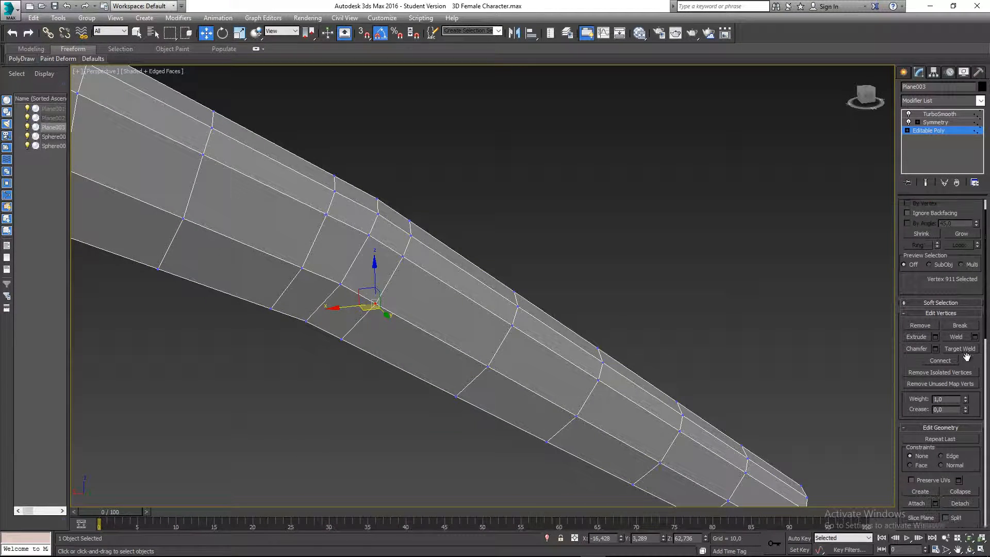
pyautogui.click(940, 453)
pyautogui.keyDown('alt'); pyautogui.moveTo(467, 397); pyautogui.dragTo(366, 328, button='middle'); pyautogui.keyUp('alt')
pyautogui.moveTo(363, 313); pyautogui.dragTo(382, 323)
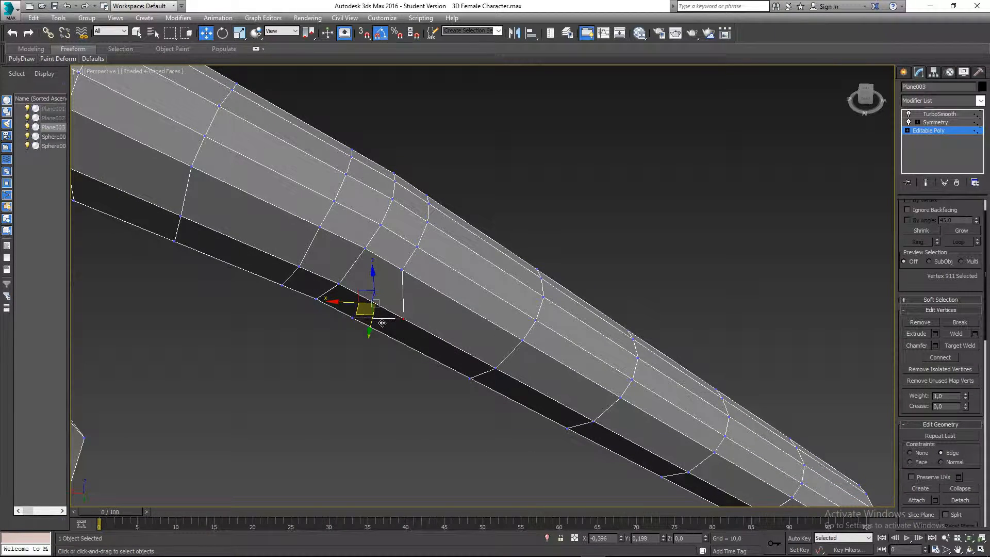
pyautogui.keyDown('alt'); pyautogui.moveTo(384, 324); pyautogui.dragTo(374, 300, button='middle'); pyautogui.keyUp('alt')
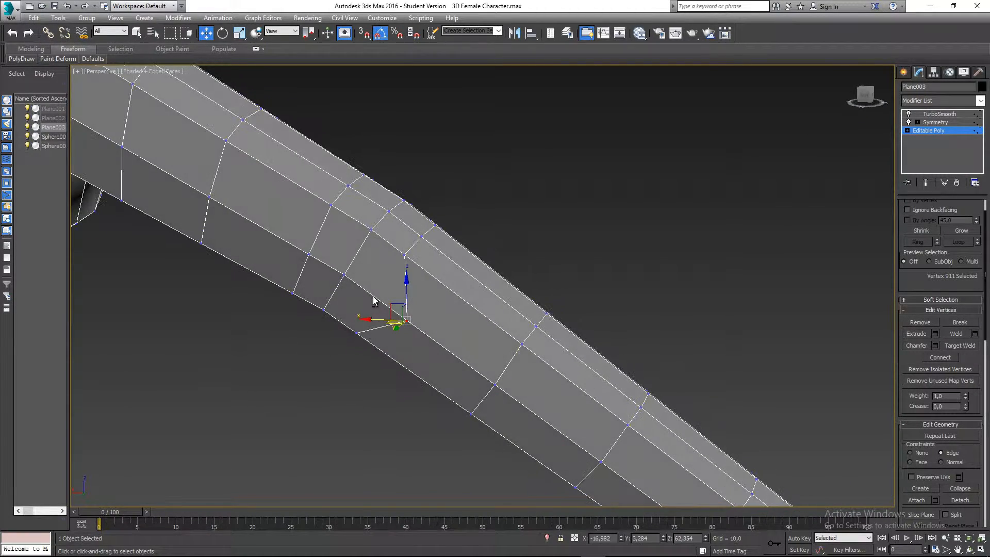
# Slide the matching back vertex of the elbow's upper-arm-side loop along its edge toward the shoulder
pyautogui.click(306, 257)
pyautogui.moveTo(304, 252); pyautogui.dragTo(256, 219)
pyautogui.keyDown('alt'); pyautogui.moveTo(332, 288); pyautogui.dragTo(302, 290, button='middle'); pyautogui.keyUp('alt')
# Try to move the back vertex of the elbow's middle loop outward, then undo the moves
pyautogui.click(310, 290)
pyautogui.moveTo(293, 287); pyautogui.dragTo(282, 287)
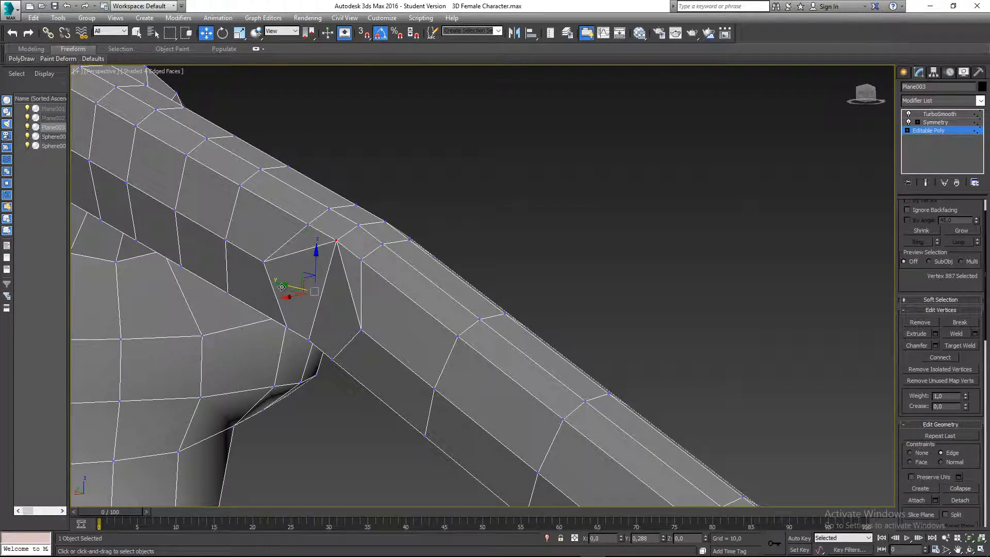
pyautogui.hotkey('ctrl', 'z')
pyautogui.keyDown('alt'); pyautogui.moveTo(319, 315); pyautogui.dragTo(287, 316, button='middle'); pyautogui.keyUp('alt')
pyautogui.moveTo(282, 291); pyautogui.dragTo(256, 290)
pyautogui.hotkey('ctrl', 'z')
pyautogui.keyDown('alt'); pyautogui.moveTo(416, 325); pyautogui.dragTo(443, 324, button='middle'); pyautogui.keyUp('alt')
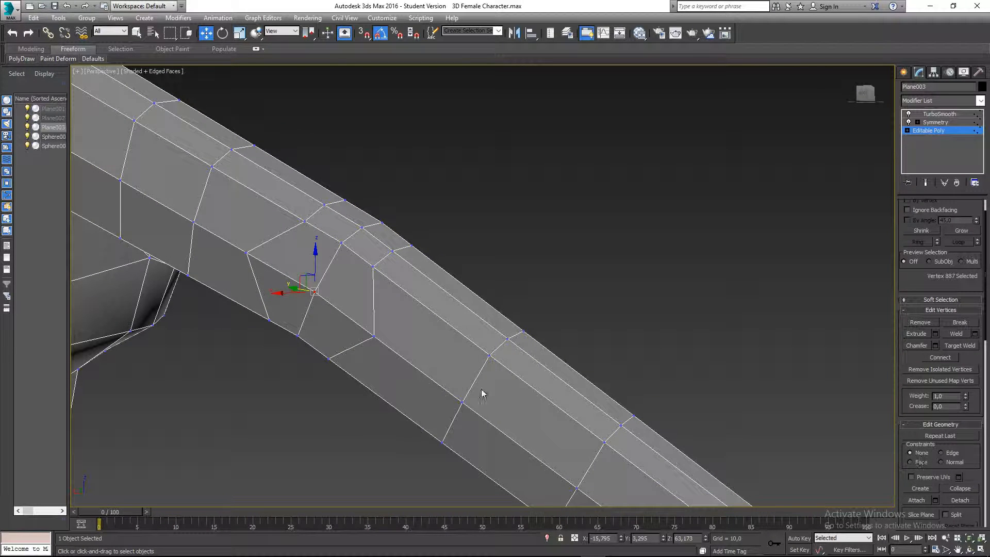
# With no movement constraint, pull the back vertex of the elbow's middle loop outward along Y to about 3.92
pyautogui.keyDown('alt'); pyautogui.moveTo(481, 388); pyautogui.dragTo(294, 327, button='middle'); pyautogui.keyUp('alt')
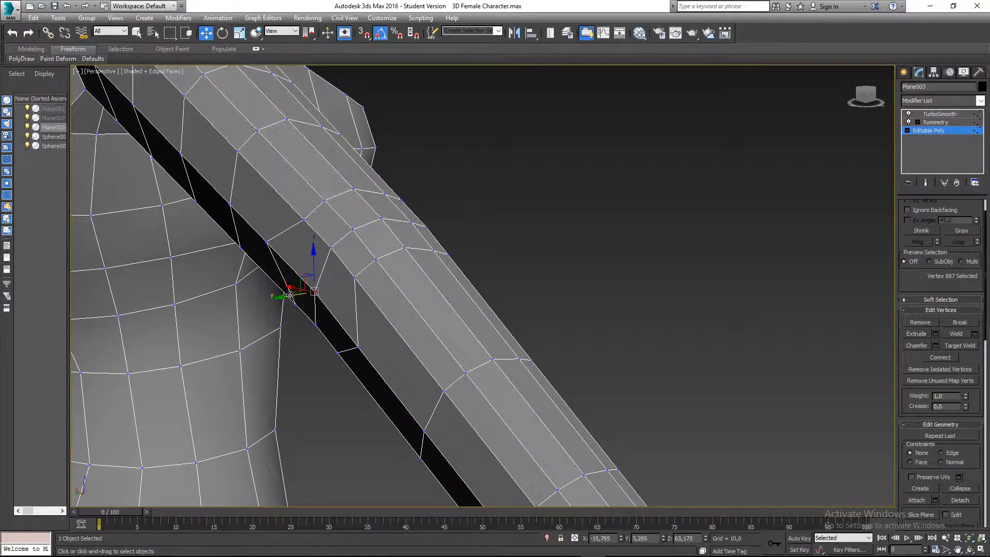
pyautogui.moveTo(290, 295); pyautogui.dragTo(260, 297)
pyautogui.keyDown('alt'); pyautogui.moveTo(261, 296); pyautogui.dragTo(255, 316, button='middle'); pyautogui.keyUp('alt')
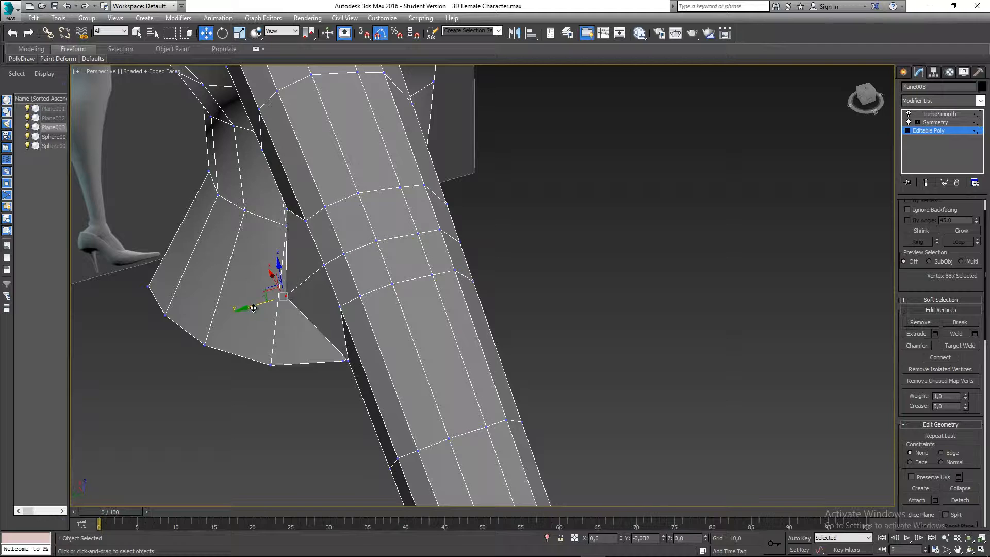
pyautogui.moveTo(252, 308); pyautogui.dragTo(253, 308)
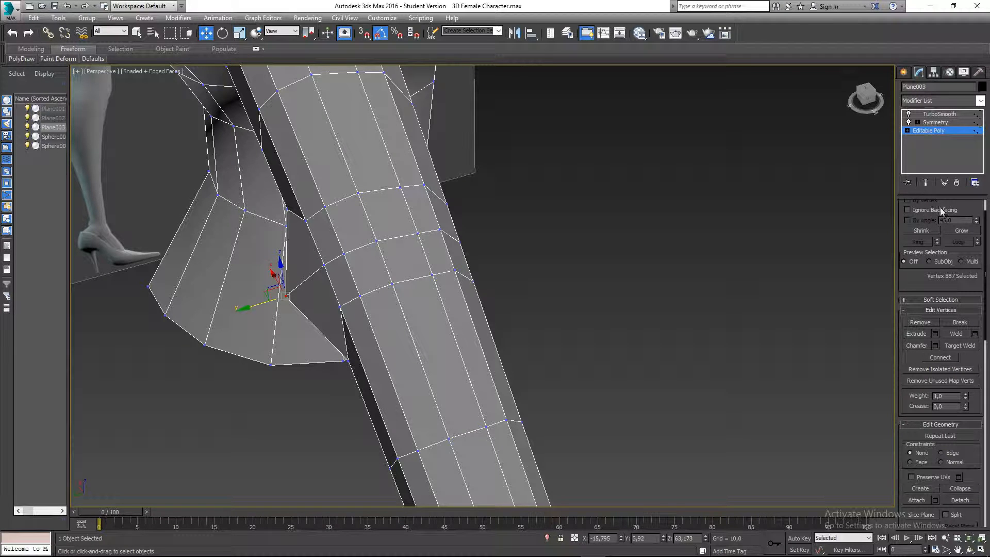
# Leave vertex mode, go up to the TurboSmooth level and examine the smoothed back of the elbow from several angles
pyautogui.moveTo(964, 205); pyautogui.dragTo(960, 306)
pyautogui.click(916, 222)
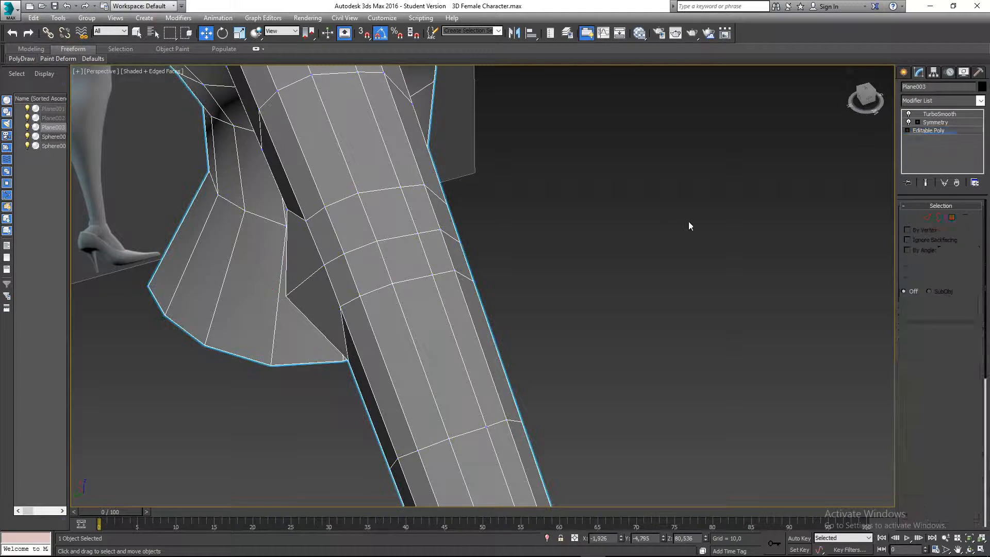
pyautogui.click(679, 223)
pyautogui.click(411, 296)
pyautogui.keyDown('alt'); pyautogui.moveTo(412, 296); pyautogui.dragTo(301, 356, button='middle'); pyautogui.keyUp('alt')
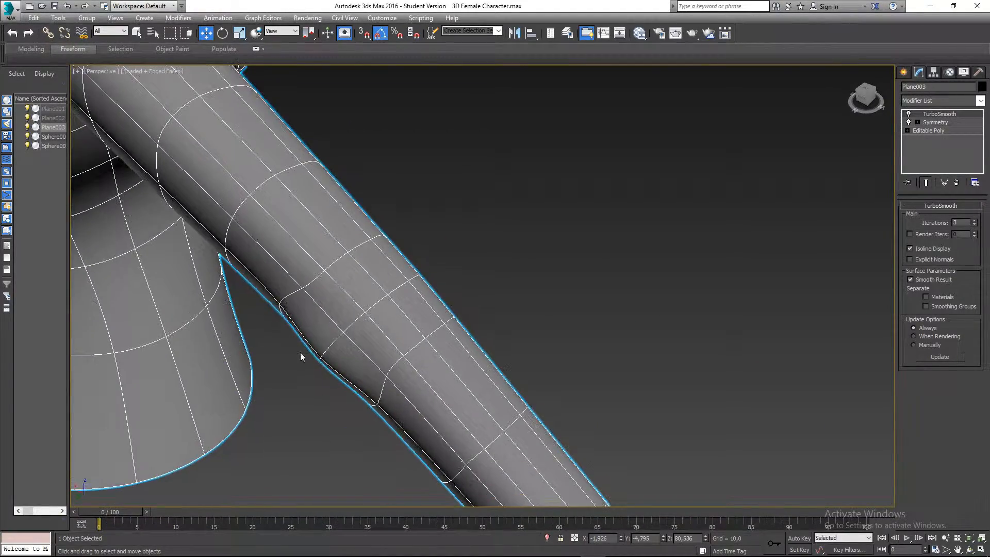
pyautogui.scroll(-5, 651, 294)
pyautogui.keyDown('alt'); pyautogui.moveTo(651, 294); pyautogui.dragTo(421, 299, button='middle'); pyautogui.keyUp('alt')
pyautogui.keyDown('alt'); pyautogui.moveTo(421, 299); pyautogui.dragTo(386, 362, button='middle'); pyautogui.keyUp('alt')
pyautogui.scroll(-2, 367, 398)
pyautogui.scroll(2, 365, 354)
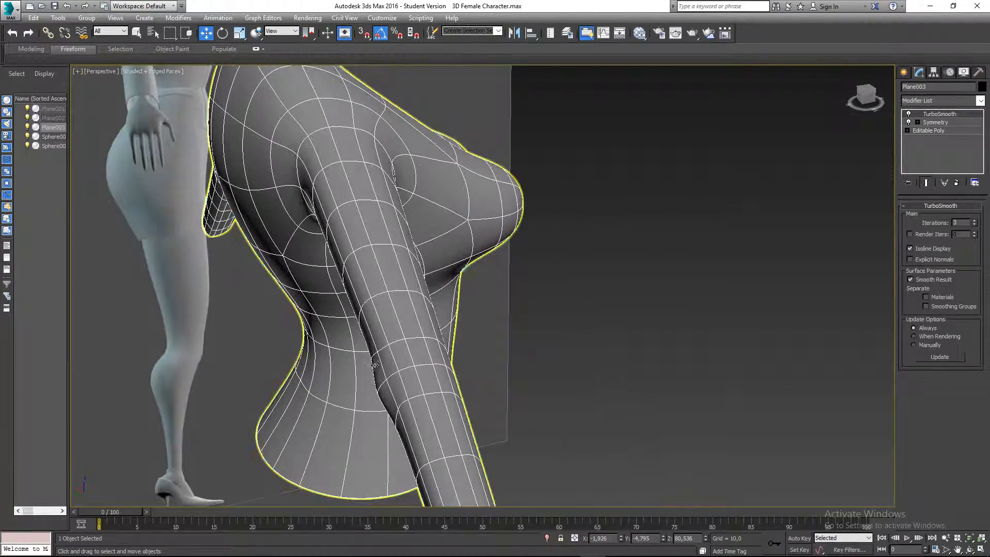
# In the Editable Poly's vertex mode, push the inner-elbow vertices of the middle loop back along Y to form the crease
pyautogui.click(923, 131)
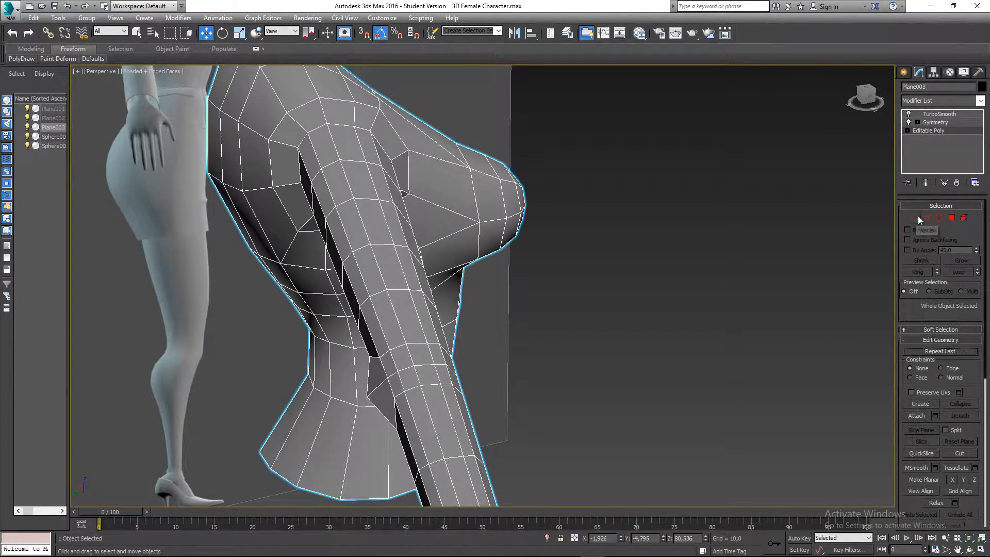
pyautogui.keyDown('alt'); pyautogui.moveTo(510, 335); pyautogui.dragTo(357, 348, button='middle'); pyautogui.keyUp('alt')
pyautogui.click(914, 218)
pyautogui.click(349, 334)
pyautogui.keyDown('ctrl'); pyautogui.click(360, 355); pyautogui.keyUp('ctrl')
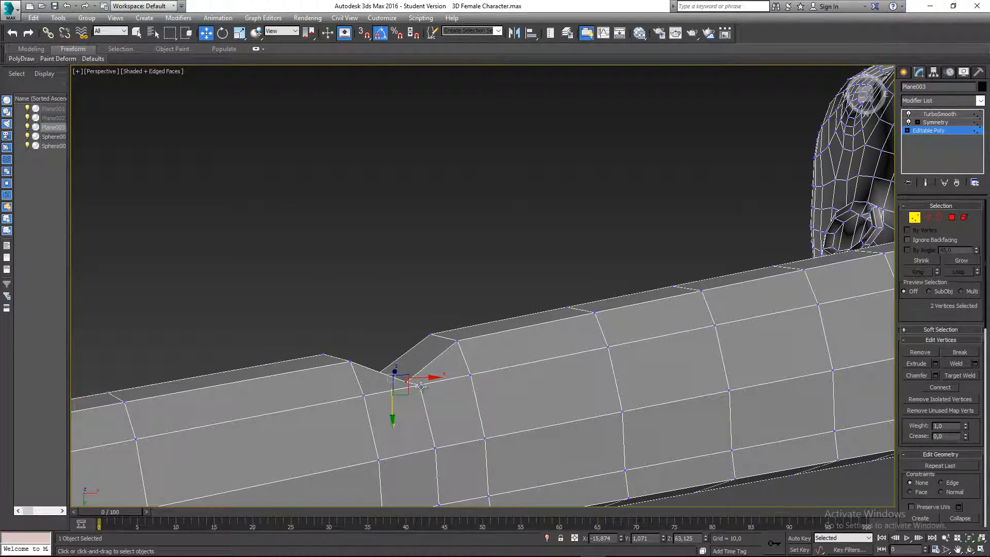
pyautogui.click(420, 384)
pyautogui.moveTo(428, 403); pyautogui.dragTo(428, 409)
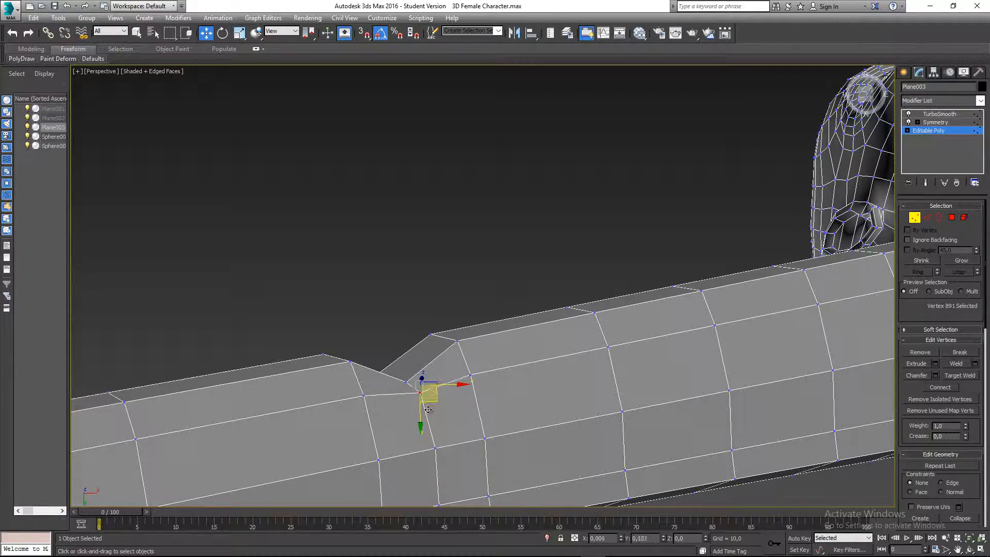
# Return to the TurboSmooth level and examine the smoothed elbow crease and both arms against the front reference
pyautogui.keyDown('alt'); pyautogui.moveTo(429, 416); pyautogui.dragTo(631, 342, button='middle'); pyautogui.keyUp('alt')
pyautogui.scroll(-7, 526, 453)
pyautogui.click(912, 218)
pyautogui.click(772, 251)
pyautogui.click(523, 377)
pyautogui.scroll(3, 638, 344)
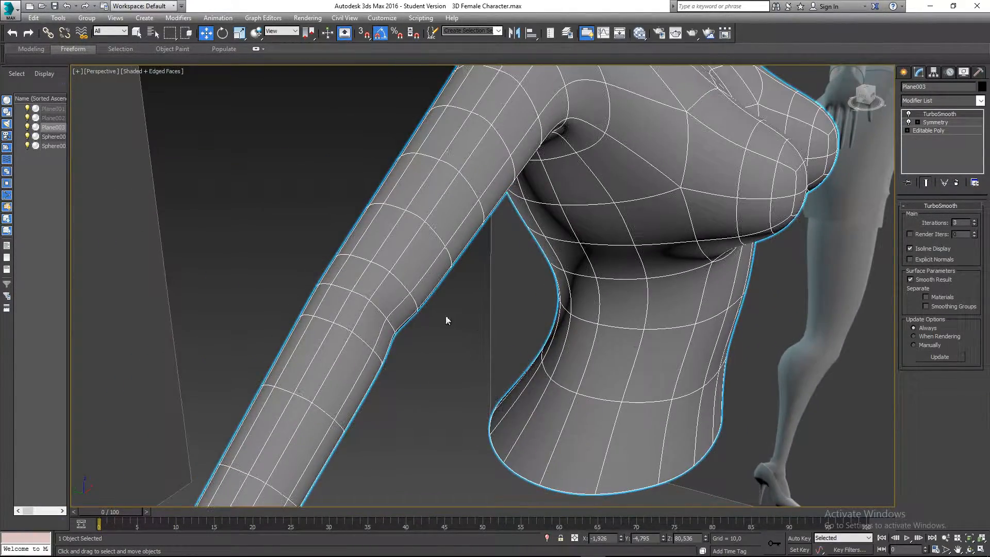
pyautogui.moveTo(345, 315)
pyautogui.keyDown('alt'); pyautogui.mouseDown(button='middle')
pyautogui.moveTo(299, 315)
pyautogui.moveTo(365, 314)
pyautogui.moveTo(375, 328)
pyautogui.moveTo(387, 320)
pyautogui.mouseUp(button='middle'); pyautogui.keyUp('alt')
pyautogui.scroll(-5, 541, 346)
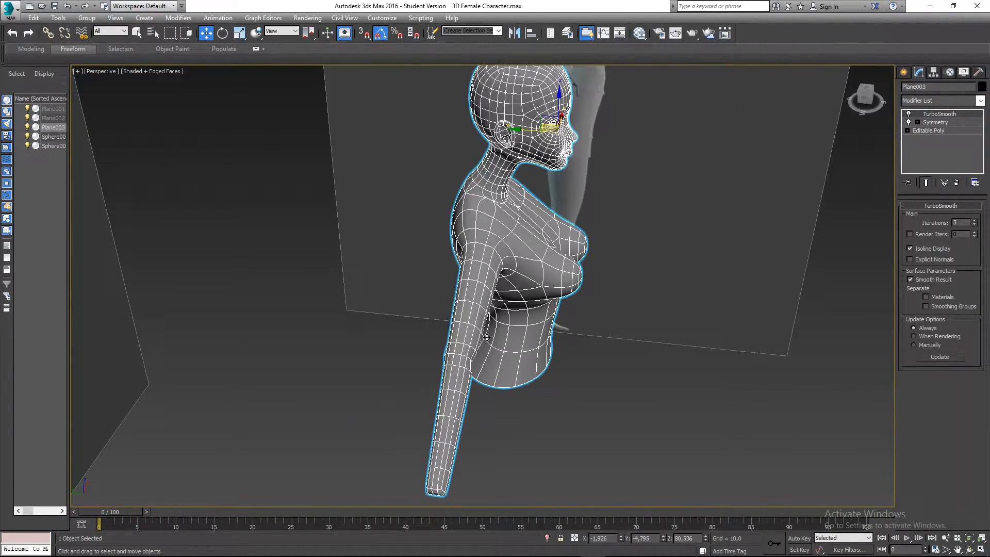
pyautogui.keyDown('alt'); pyautogui.moveTo(558, 329); pyautogui.dragTo(439, 266, button='middle'); pyautogui.keyUp('alt')
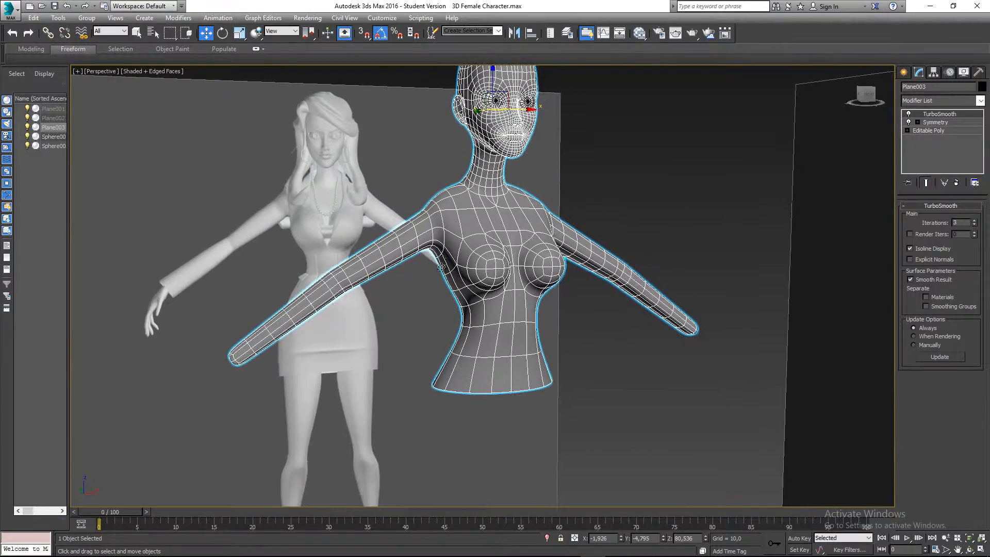
pyautogui.scroll(3, 430, 225)
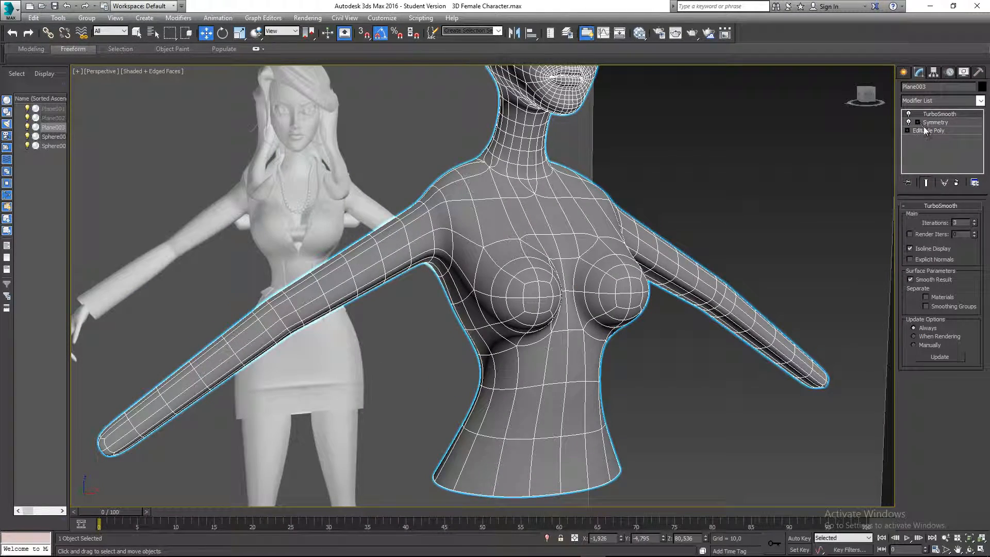
# Go back to vertex mode on the Editable Poly and examine the arm, shoulder and torso topology around the model
pyautogui.click(925, 130)
pyautogui.click(917, 218)
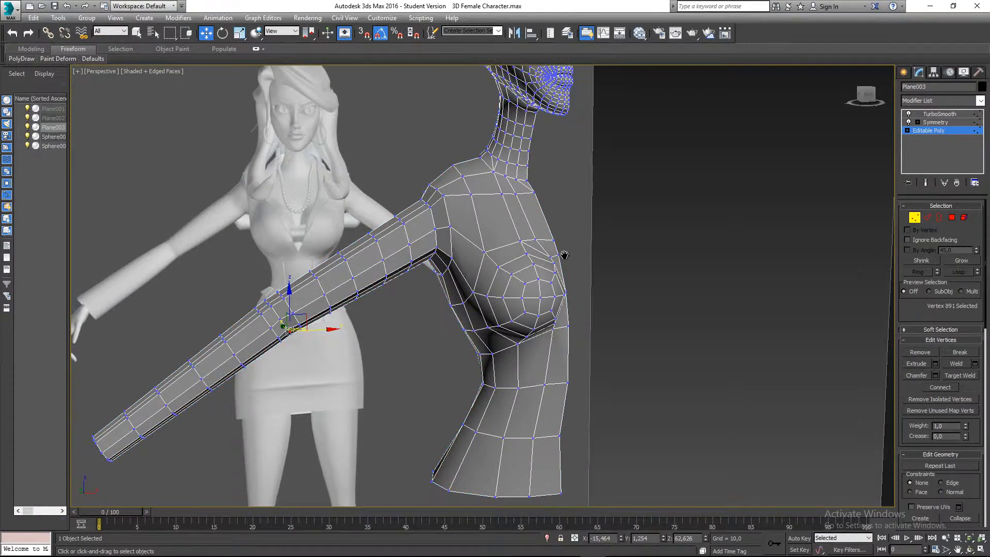
pyautogui.keyDown('alt'); pyautogui.moveTo(565, 255); pyautogui.dragTo(549, 247, button='middle'); pyautogui.keyUp('alt')
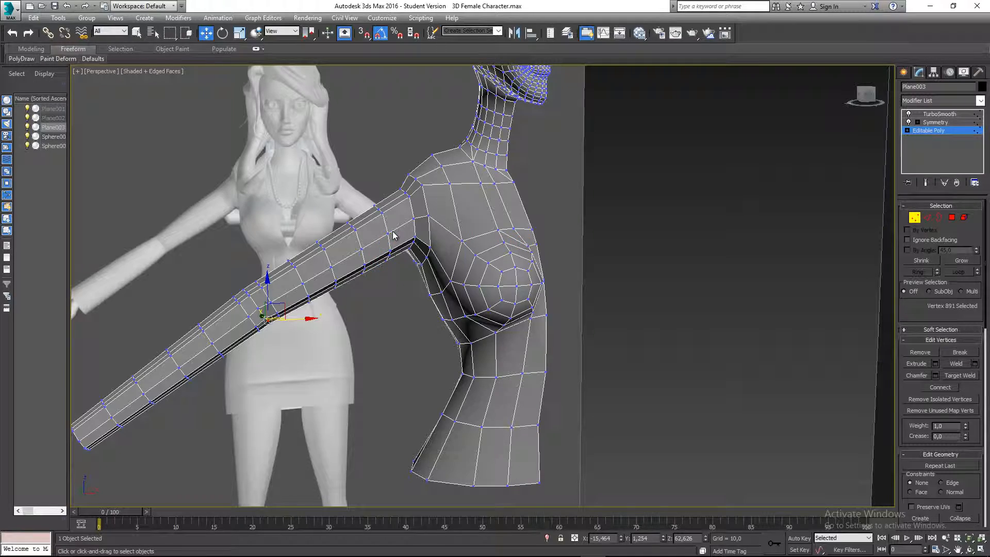
pyautogui.moveTo(235, 311); pyautogui.dragTo(328, 286, button='middle')
pyautogui.moveTo(461, 287); pyautogui.dragTo(325, 269, button='middle')
pyautogui.scroll(-5, 333, 221)
pyautogui.scroll(4, 313, 255)
pyautogui.moveTo(248, 311); pyautogui.dragTo(324, 306, button='middle')
pyautogui.scroll(5, 473, 216)
pyautogui.scroll(-3, 409, 205)
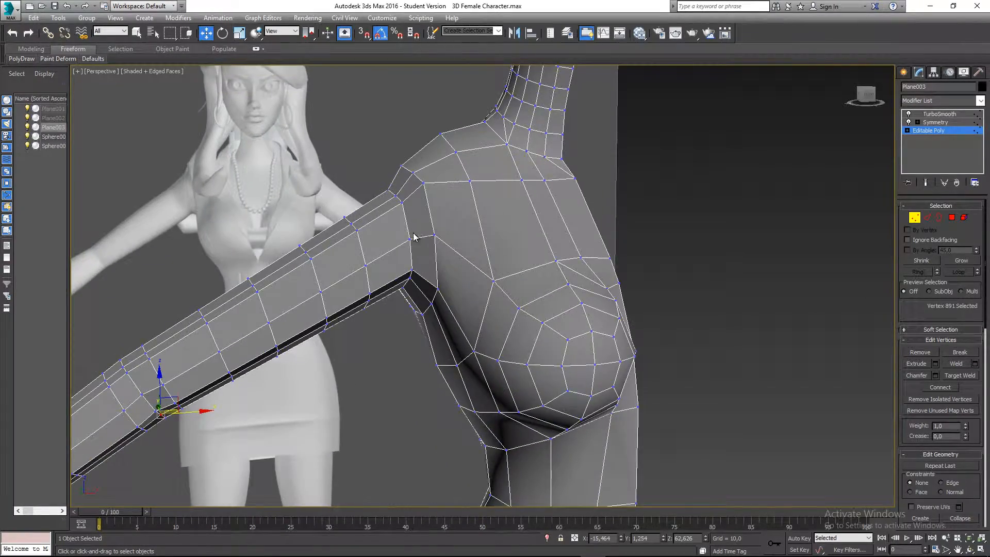
pyautogui.keyDown('alt'); pyautogui.moveTo(414, 207); pyautogui.dragTo(397, 242, button='middle'); pyautogui.keyUp('alt')
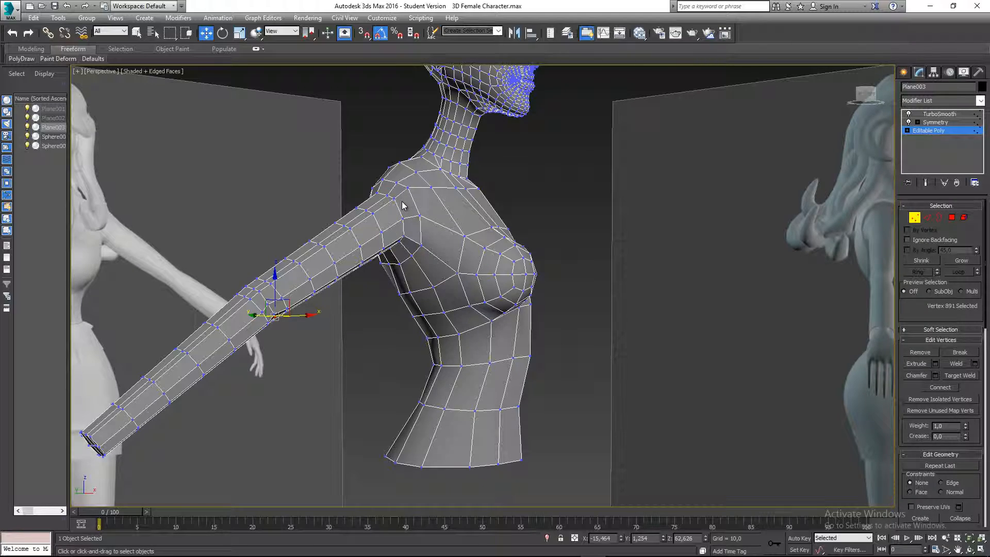
pyautogui.keyDown('alt'); pyautogui.moveTo(396, 216); pyautogui.dragTo(418, 231, button='middle'); pyautogui.keyUp('alt')
pyautogui.keyDown('alt'); pyautogui.moveTo(213, 412); pyautogui.dragTo(291, 270, button='middle'); pyautogui.keyUp('alt')
pyautogui.moveTo(390, 330); pyautogui.dragTo(343, 265, button='middle')
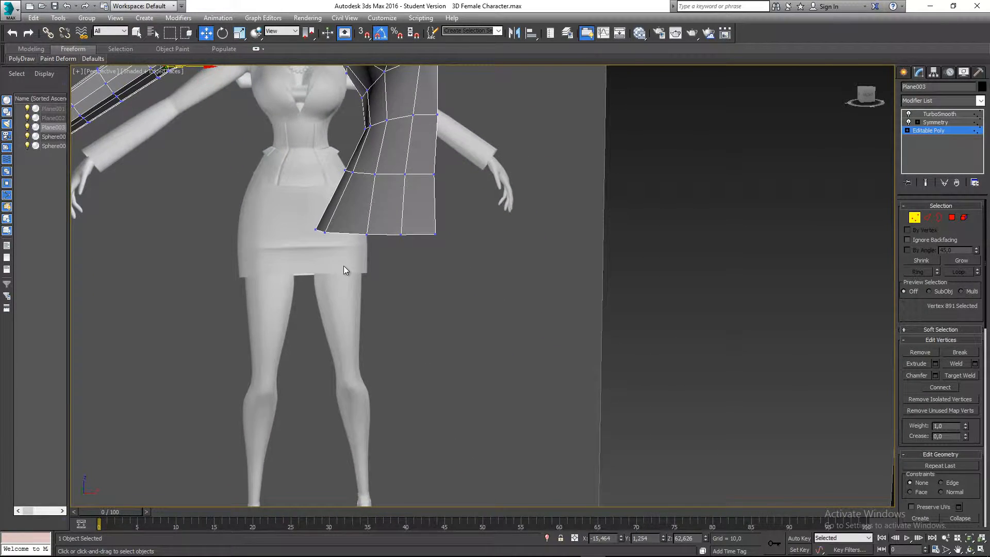
# Clear the vertex selection in the Front view and compare the arm, waist and hips with the reference image
pyautogui.press('f')
pyautogui.moveTo(610, 464); pyautogui.dragTo(574, 246, button='middle')
pyautogui.scroll(-5, 575, 248)
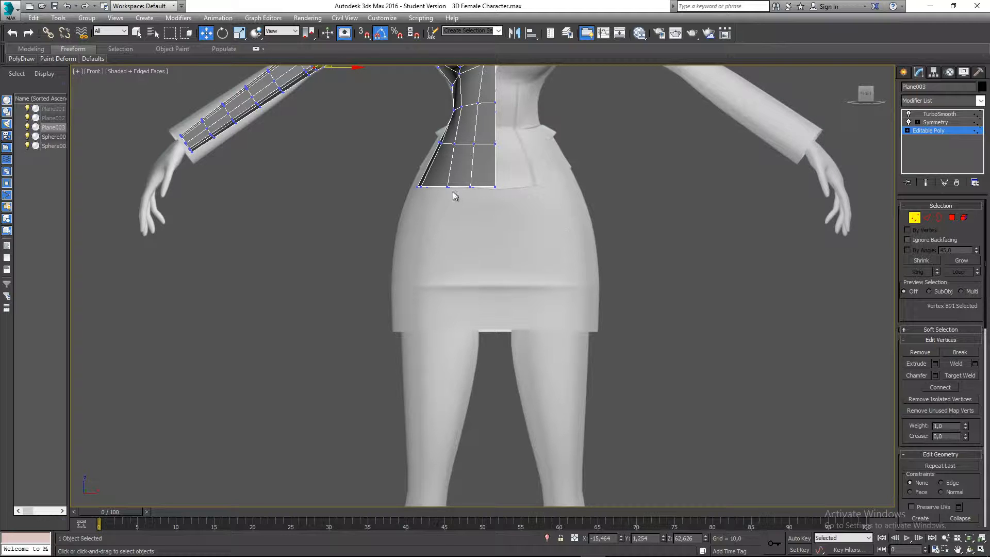
pyautogui.moveTo(486, 298); pyautogui.dragTo(477, 143, button='middle')
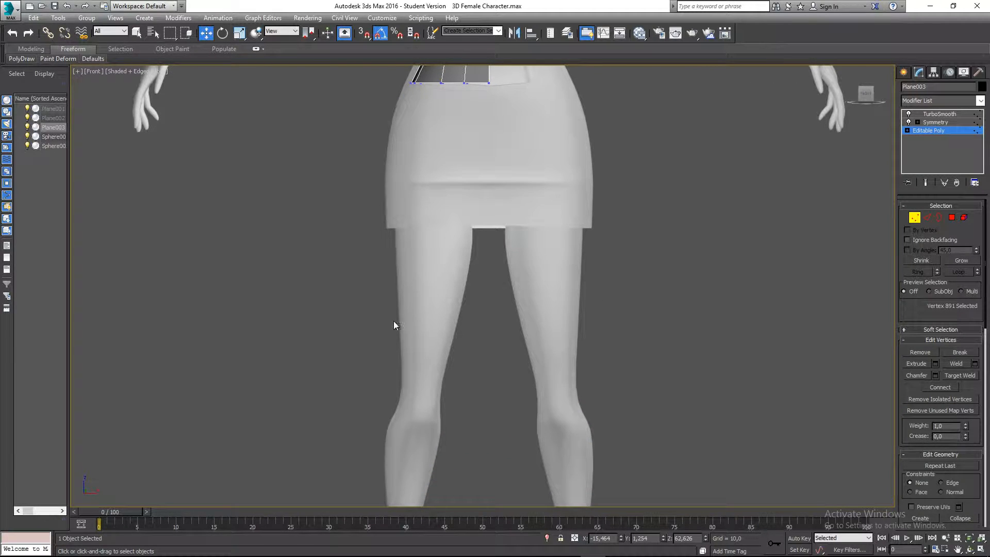
pyautogui.scroll(-4, 458, 287)
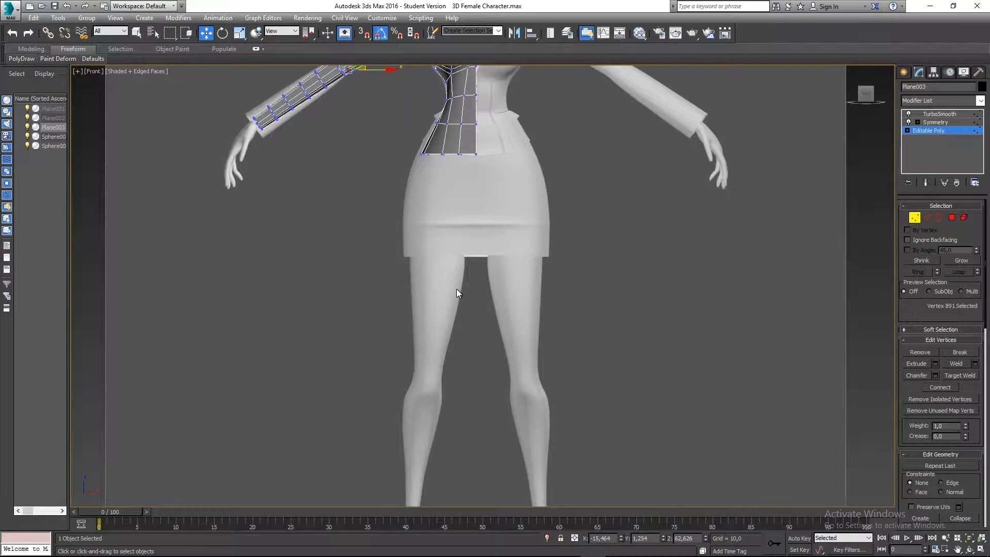
pyautogui.scroll(2, 392, 199)
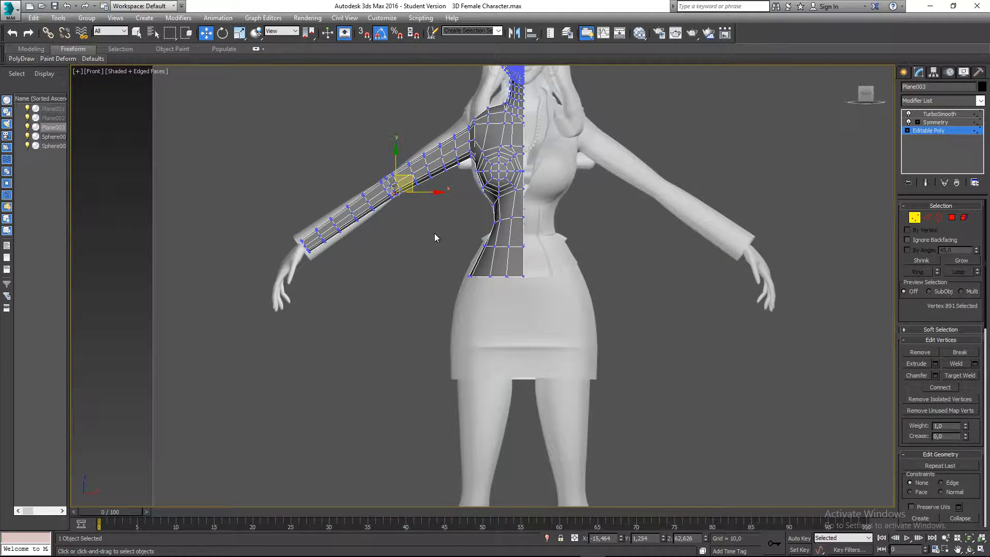
pyautogui.moveTo(434, 232); pyautogui.dragTo(410, 172, button='middle')
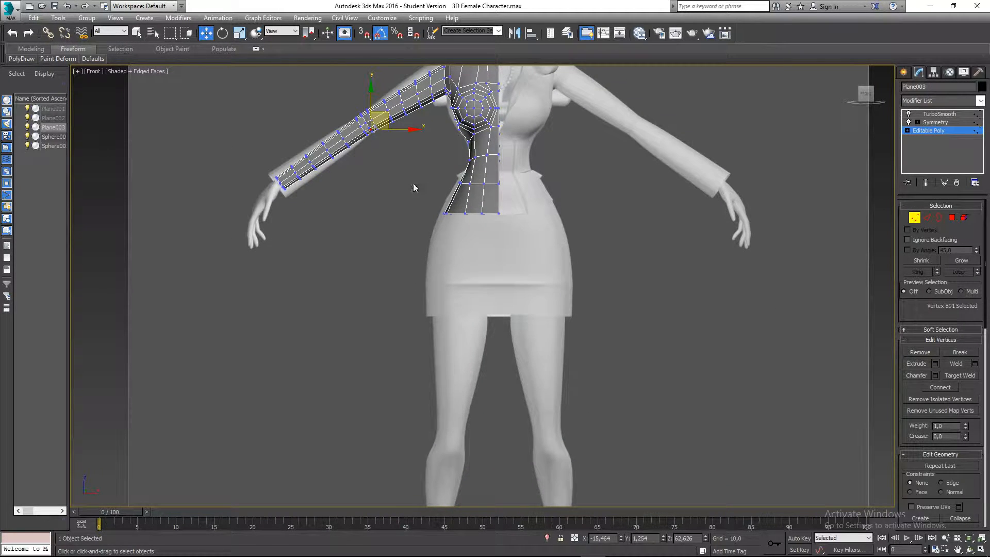
pyautogui.click(412, 185)
pyautogui.moveTo(429, 212); pyautogui.dragTo(402, 199, button='middle')
pyautogui.moveTo(425, 260); pyautogui.dragTo(426, 188, button='middle')
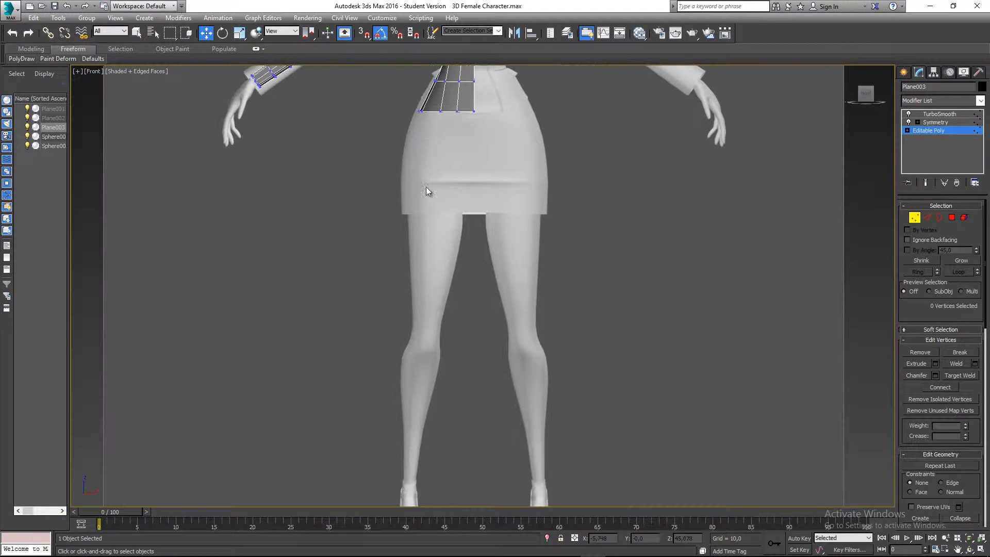
pyautogui.moveTo(435, 222)
pyautogui.mouseDown(button='middle')
pyautogui.moveTo(419, 209)
pyautogui.moveTo(407, 155)
pyautogui.moveTo(411, 270)
pyautogui.moveTo(395, 237)
pyautogui.moveTo(448, 357)
pyautogui.moveTo(455, 406)
pyautogui.mouseUp(button='middle')
pyautogui.moveTo(382, 280); pyautogui.dragTo(397, 317, button='middle')
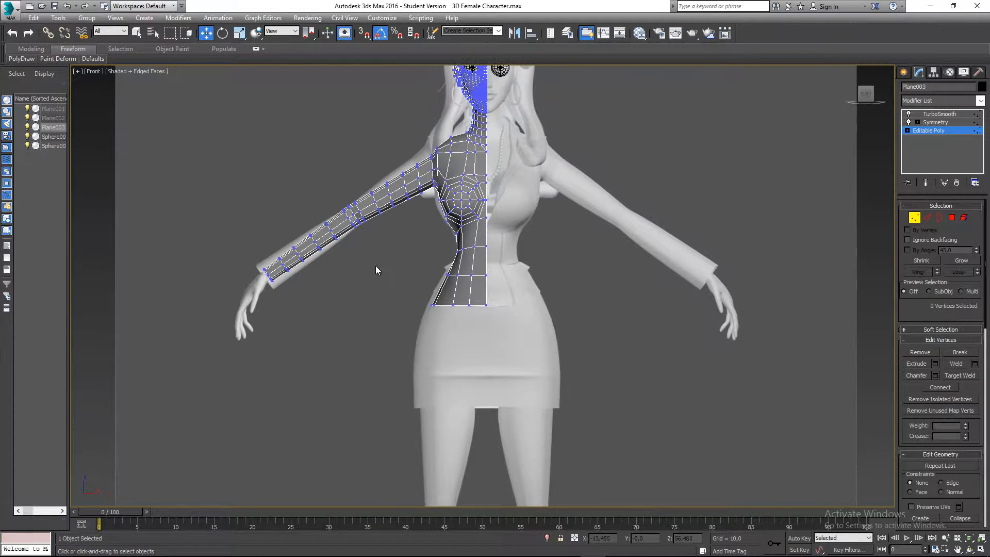
pyautogui.scroll(5, 389, 197)
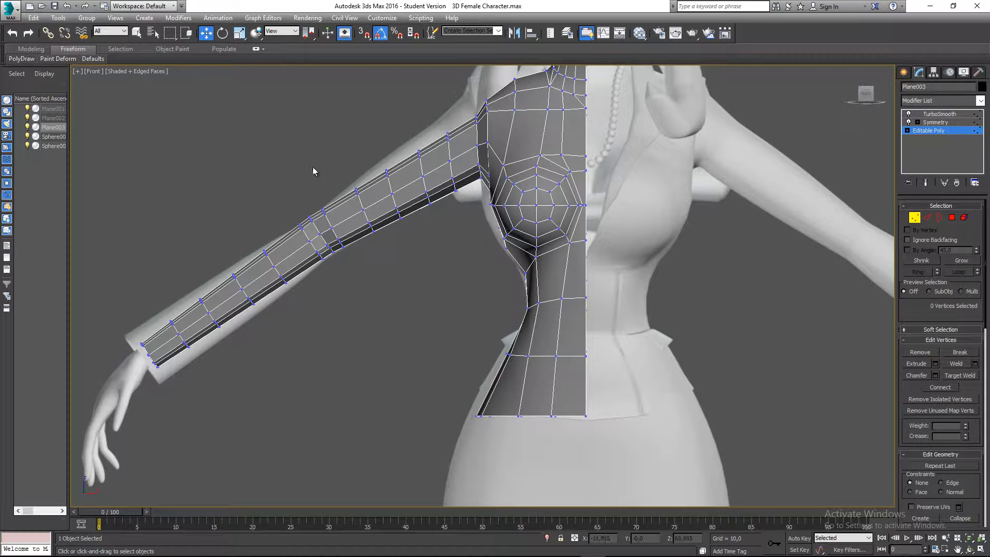
pyautogui.moveTo(312, 165); pyautogui.dragTo(293, 178, button='middle')
pyautogui.moveTo(421, 241); pyautogui.dragTo(388, 125, button='middle')
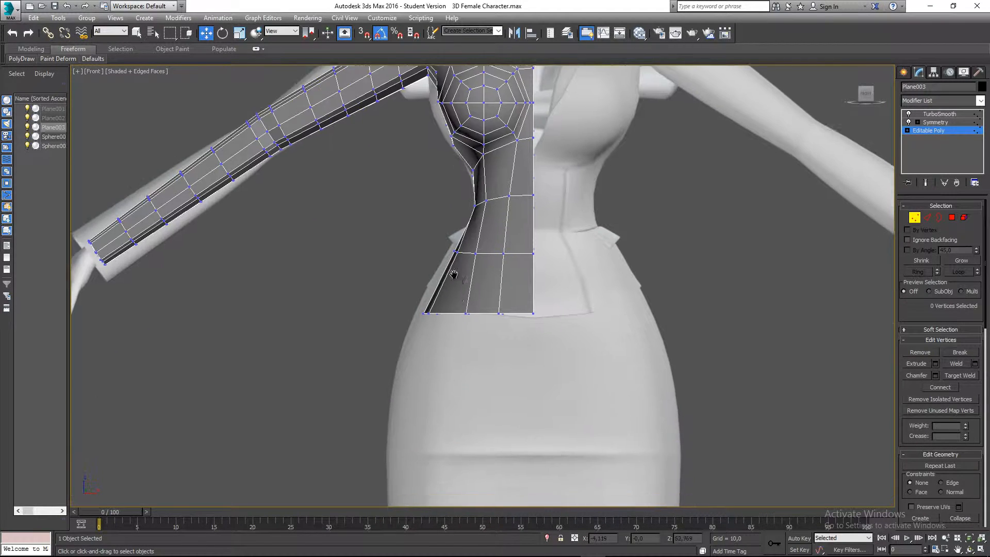
pyautogui.moveTo(453, 274); pyautogui.dragTo(433, 201, button='middle')
pyautogui.moveTo(480, 309); pyautogui.dragTo(412, 262, button='middle')
# Switch to the Perspective view and review the reference legs, the half-body mesh and the arm up to the shoulder
pyautogui.press('p')
pyautogui.scroll(-3, 414, 283)
pyautogui.keyDown('alt'); pyautogui.moveTo(403, 357); pyautogui.dragTo(389, 229, button='middle'); pyautogui.keyUp('alt')
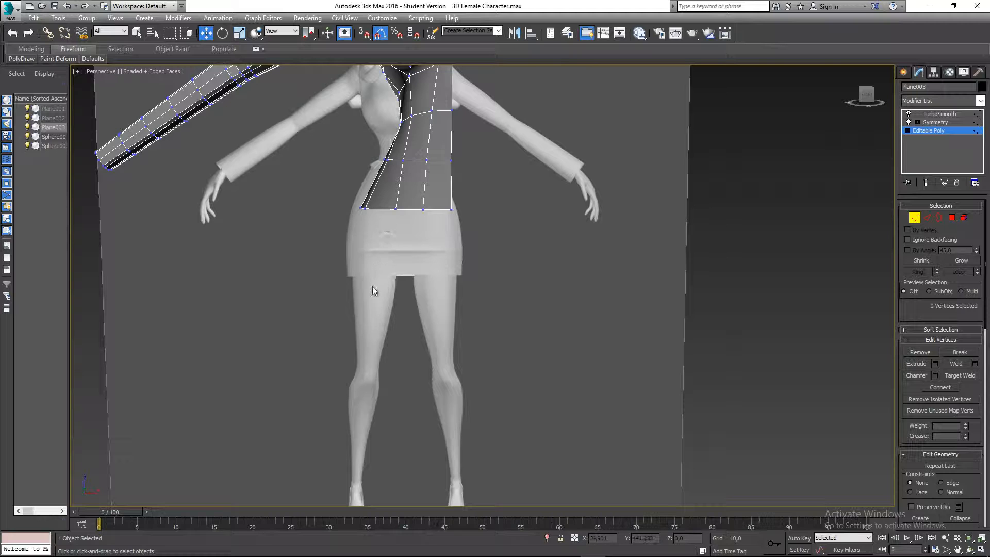
pyautogui.keyDown('alt'); pyautogui.moveTo(360, 383); pyautogui.dragTo(393, 333, button='middle'); pyautogui.keyUp('alt')
pyautogui.keyDown('alt'); pyautogui.moveTo(373, 457); pyautogui.dragTo(367, 454, button='middle'); pyautogui.keyUp('alt')
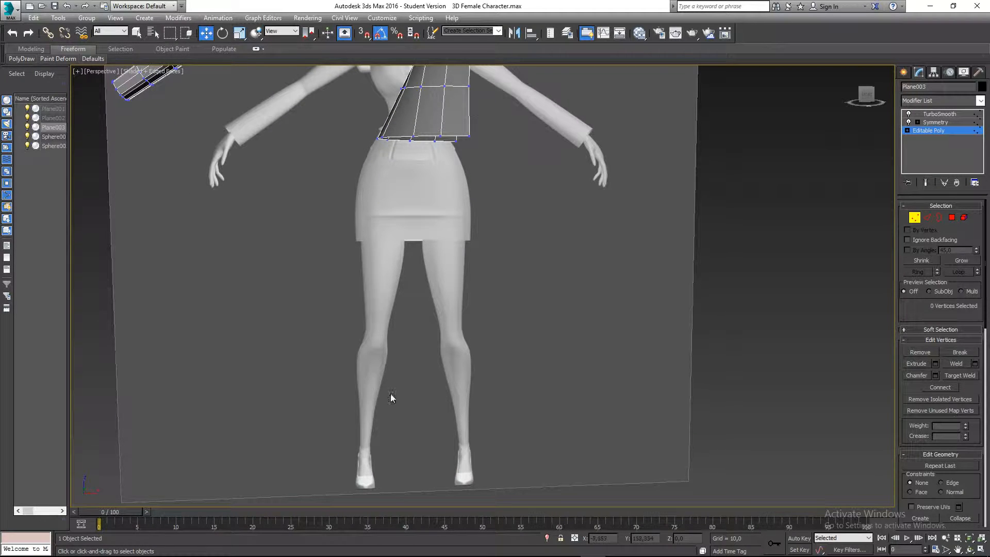
pyautogui.moveTo(360, 419); pyautogui.dragTo(364, 444, button='middle')
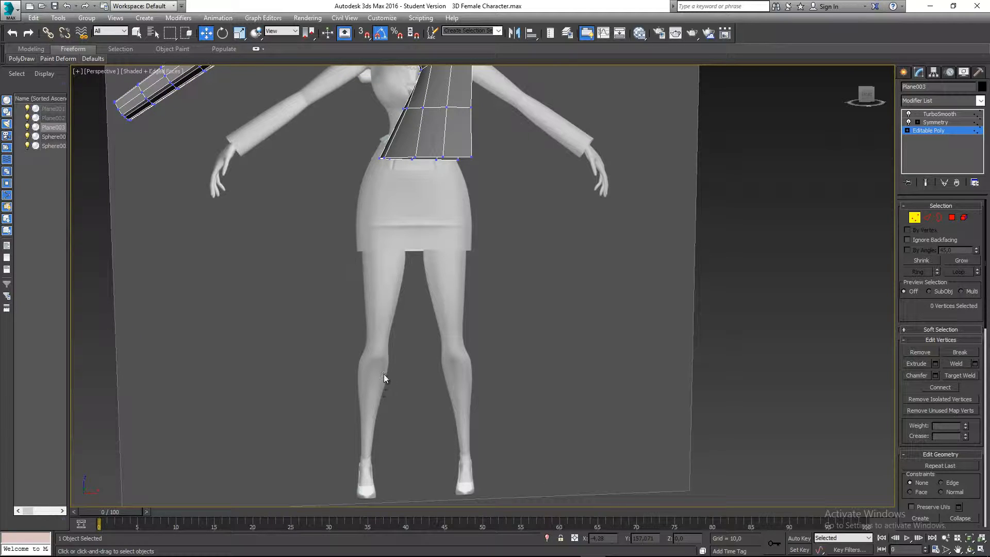
pyautogui.moveTo(373, 292); pyautogui.dragTo(368, 316, button='middle')
pyautogui.moveTo(381, 273); pyautogui.dragTo(358, 349, button='middle')
pyautogui.moveTo(222, 94); pyautogui.dragTo(309, 239, button='middle')
pyautogui.moveTo(366, 187); pyautogui.dragTo(374, 227, button='middle')
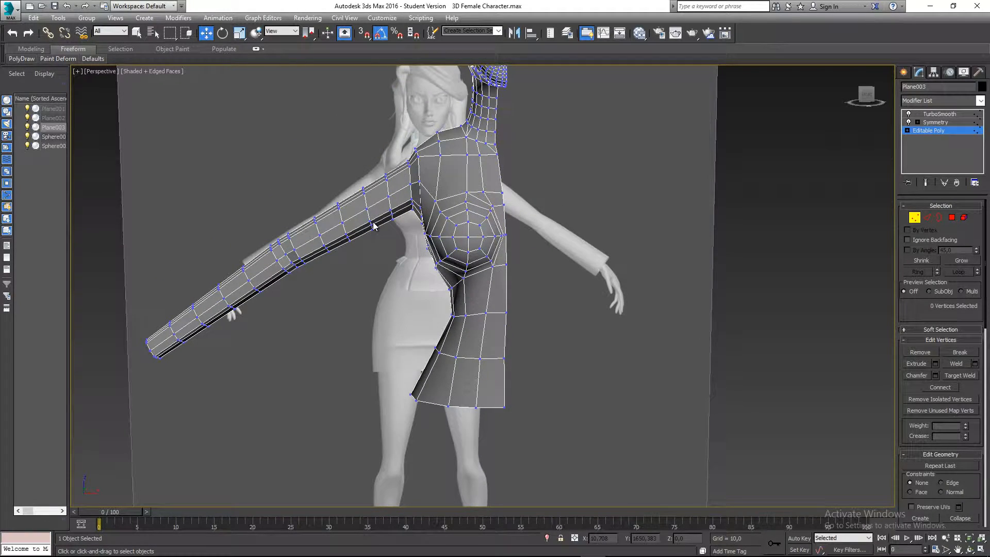
pyautogui.scroll(-6, 381, 249)
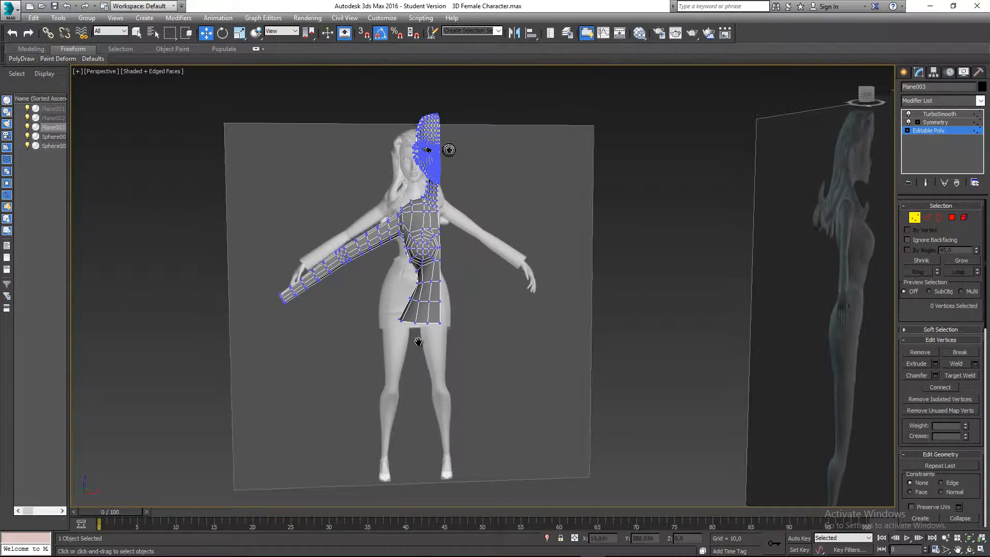
pyautogui.keyDown('alt'); pyautogui.moveTo(417, 342); pyautogui.dragTo(287, 187, button='middle'); pyautogui.keyUp('alt')
pyautogui.scroll(6, 369, 219)
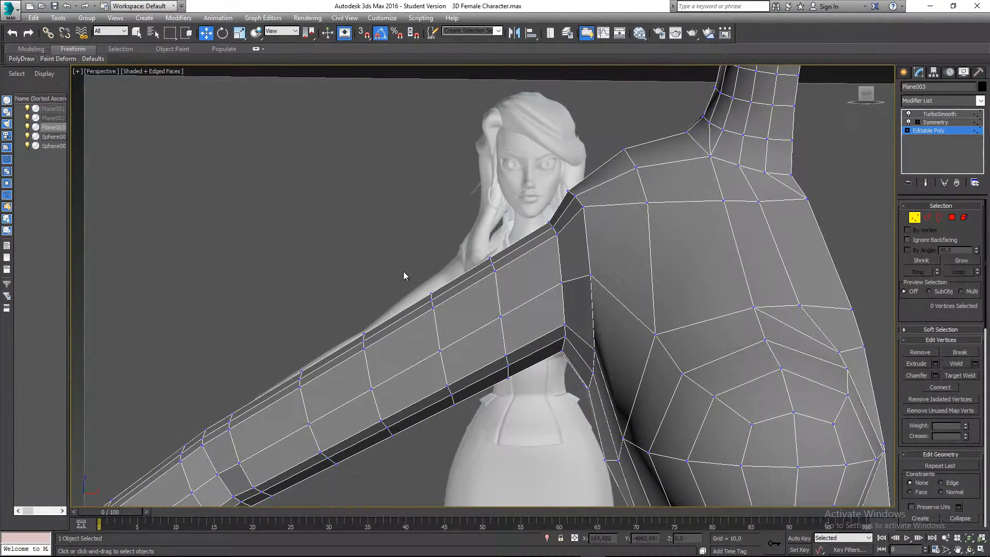
# In the Front view, move the vertices along the top edge of the upper arm to follow the reference arm's outline
pyautogui.keyDown('alt'); pyautogui.moveTo(403, 271); pyautogui.dragTo(375, 248, button='middle'); pyautogui.keyUp('alt')
pyautogui.press('f')
pyautogui.moveTo(383, 165); pyautogui.dragTo(421, 251, button='middle')
pyautogui.scroll(4, 431, 276)
pyautogui.moveTo(425, 193); pyautogui.dragTo(423, 187)
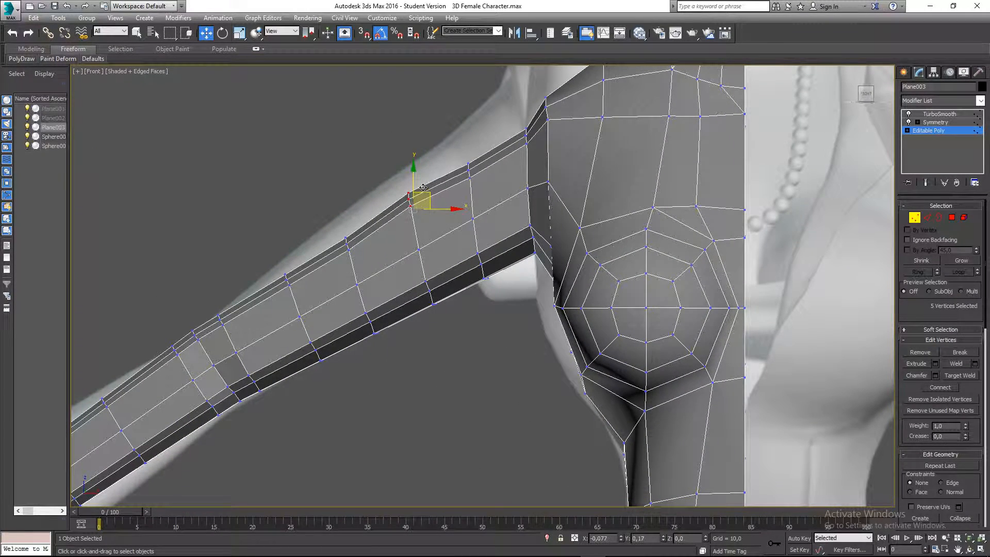
pyautogui.moveTo(359, 268); pyautogui.dragTo(360, 230)
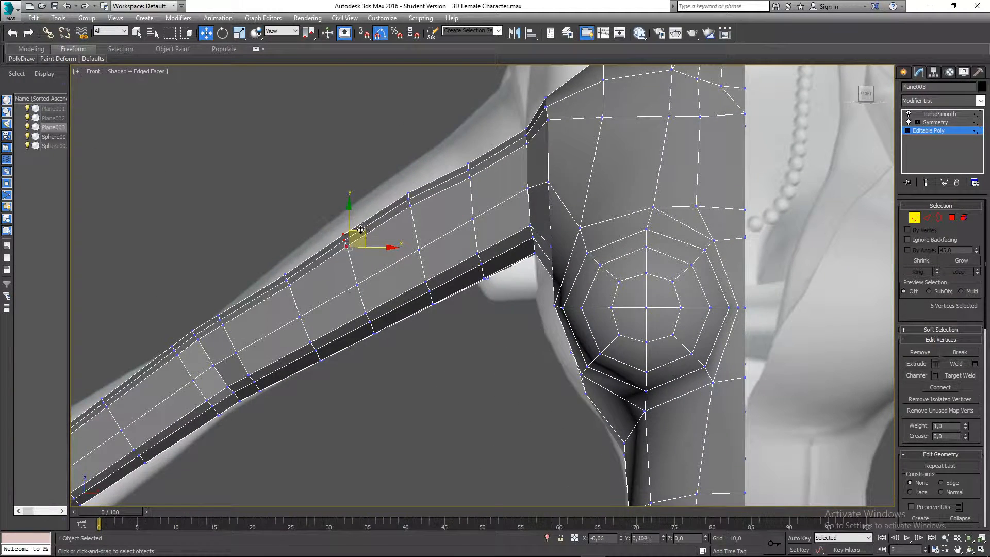
pyautogui.moveTo(273, 266); pyautogui.dragTo(297, 267)
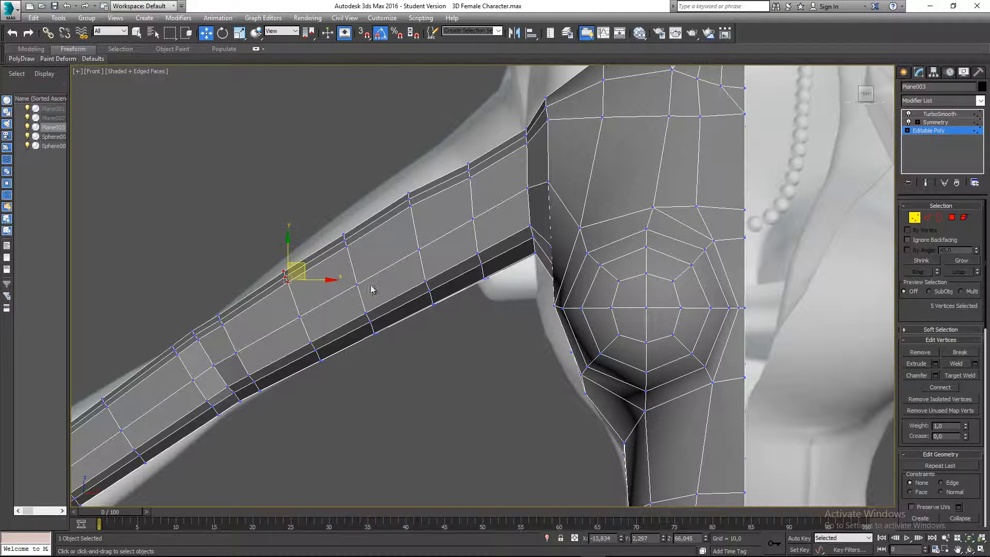
# Adjust the top-edge vertex groups of the upper arm nearest the shoulder to match the reference silhouette
pyautogui.moveTo(372, 287); pyautogui.dragTo(344, 282, button='middle')
pyautogui.moveTo(454, 195); pyautogui.dragTo(455, 197)
pyautogui.moveTo(459, 156); pyautogui.dragTo(454, 140)
pyautogui.moveTo(450, 318); pyautogui.dragTo(421, 284, button='middle')
pyautogui.scroll(-5, 447, 289)
# In the Perspective view, try to widen the upper arm near the armpit by moving four underside vertices along Y
pyautogui.press('p')
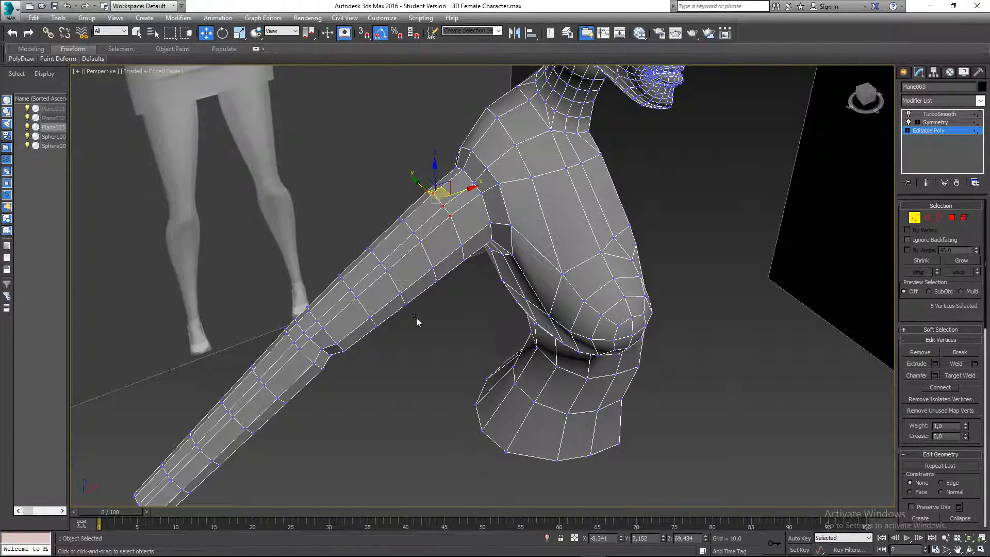
pyautogui.moveTo(396, 281); pyautogui.dragTo(449, 295)
pyautogui.keyDown('alt'); pyautogui.moveTo(450, 294); pyautogui.dragTo(442, 246, button='middle'); pyautogui.keyUp('alt')
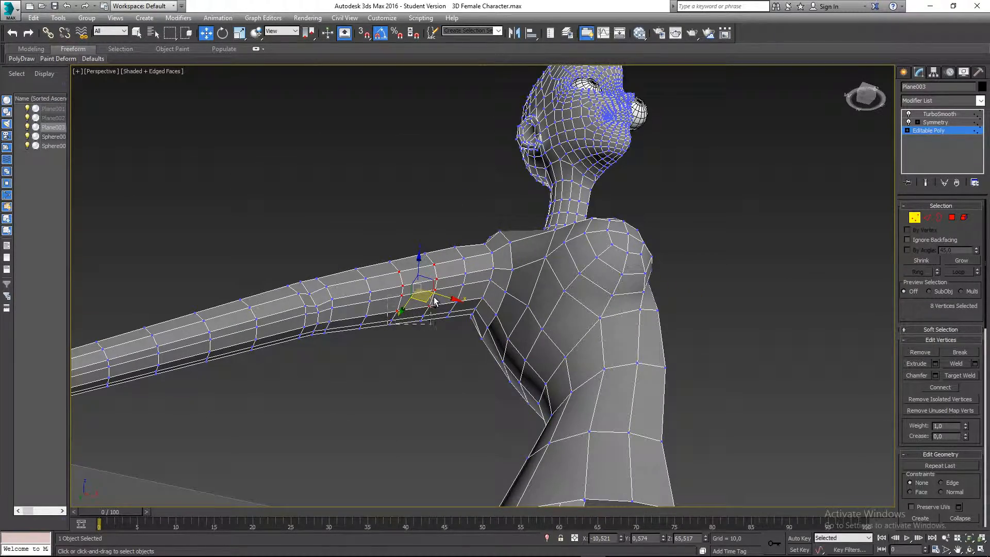
pyautogui.keyDown('alt'); pyautogui.moveTo(440, 290); pyautogui.dragTo(439, 289); pyautogui.keyUp('alt')
pyautogui.moveTo(439, 289)
pyautogui.keyDown('alt'); pyautogui.mouseDown(button='middle')
pyautogui.moveTo(433, 303)
pyautogui.moveTo(431, 291)
pyautogui.mouseUp(button='middle'); pyautogui.keyUp('alt')
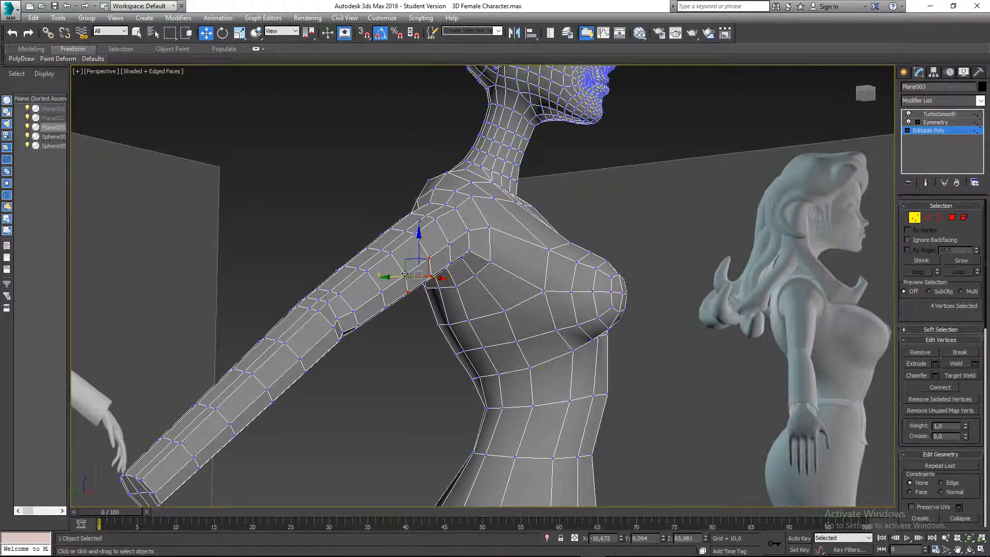
pyautogui.moveTo(401, 277); pyautogui.dragTo(404, 278)
# Try to reposition individual vertices and a vertex pair around the widened upper arm to even out its shape
pyautogui.keyDown('alt'); pyautogui.moveTo(444, 311); pyautogui.dragTo(417, 308, button='middle'); pyautogui.keyUp('alt')
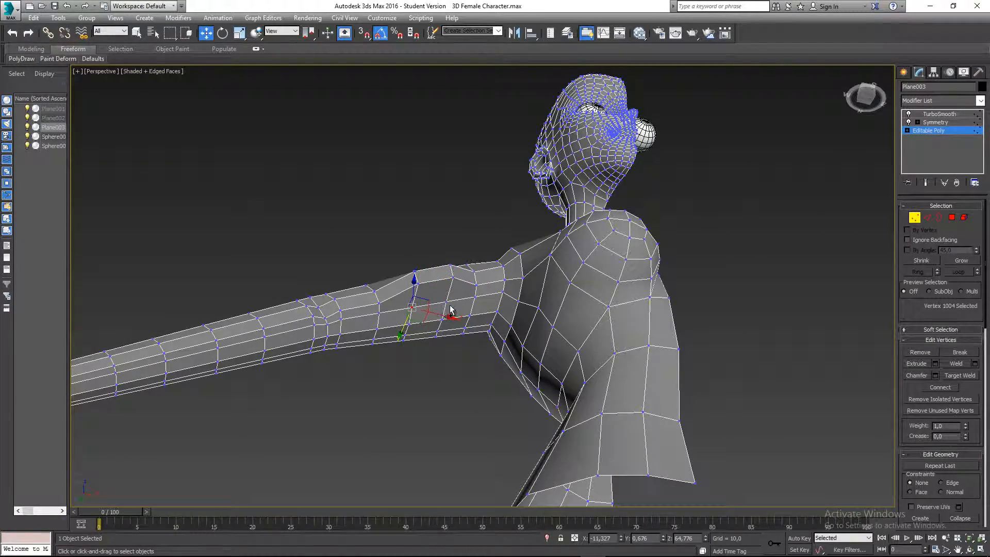
pyautogui.scroll(2, 446, 302)
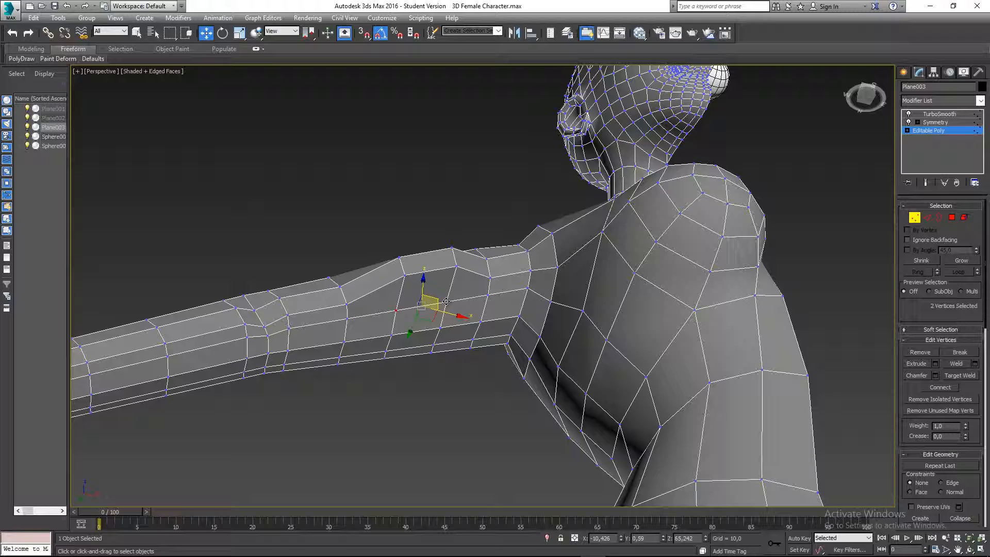
pyautogui.keyDown('alt'); pyautogui.moveTo(446, 301); pyautogui.dragTo(437, 281, button='middle'); pyautogui.keyUp('alt')
pyautogui.click(445, 268)
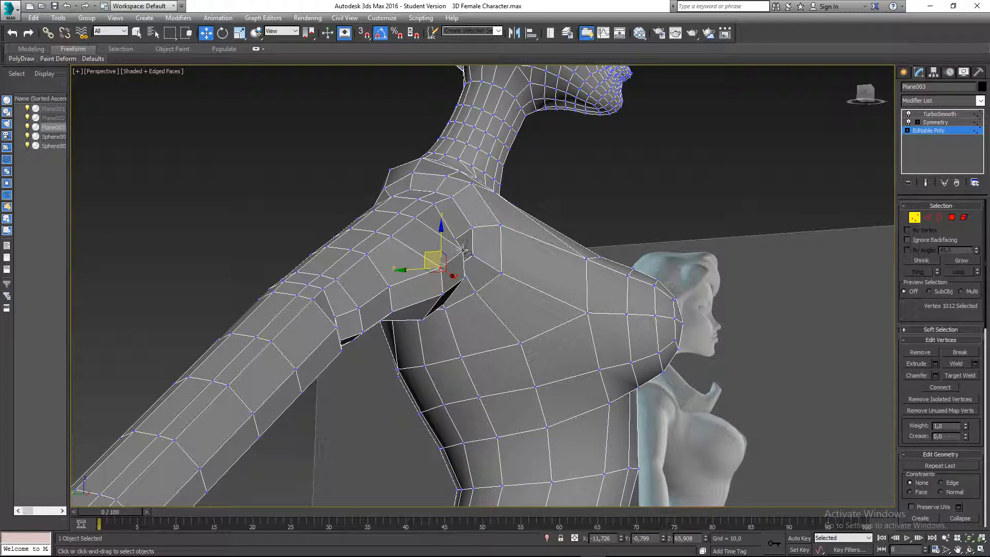
pyautogui.keyDown('ctrl'); pyautogui.click(463, 251); pyautogui.keyUp('ctrl')
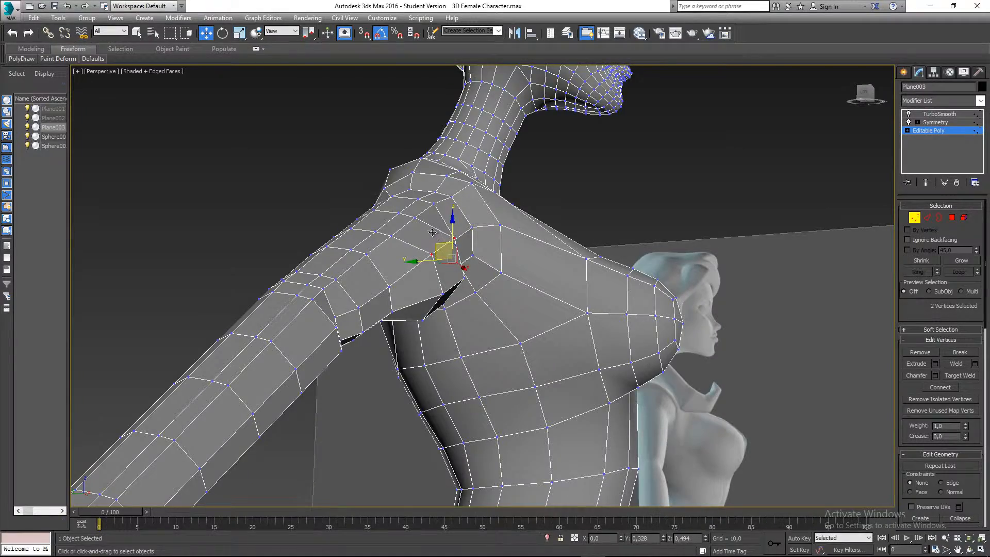
# Clear the vertex selection, leave vertex mode and deselect the mesh to view the smoothed, mirrored body
pyautogui.keyDown('alt'); pyautogui.moveTo(432, 232); pyautogui.dragTo(440, 357, button='middle'); pyautogui.keyUp('alt')
pyautogui.click(453, 348)
pyautogui.scroll(-4, 456, 350)
pyautogui.scroll(3, 464, 353)
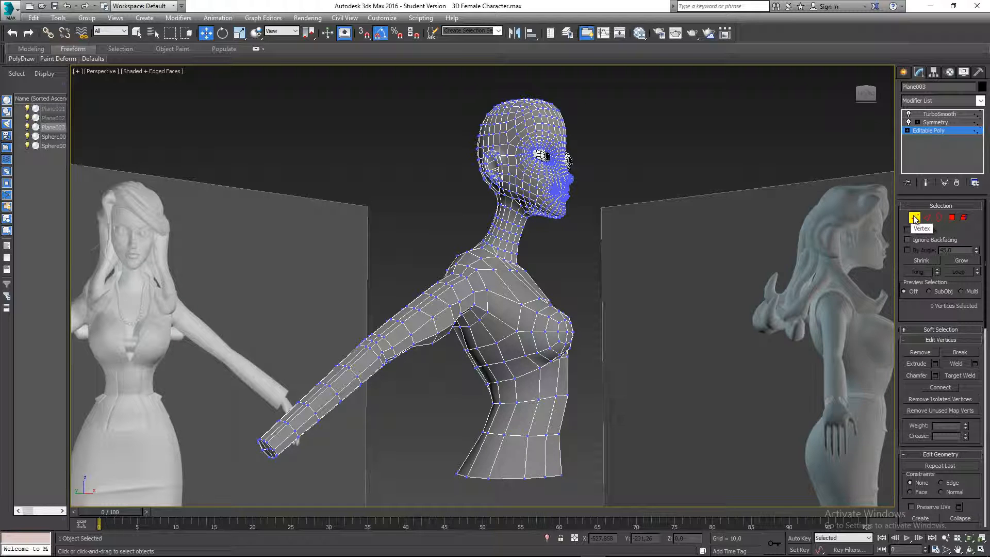
pyautogui.click(914, 219)
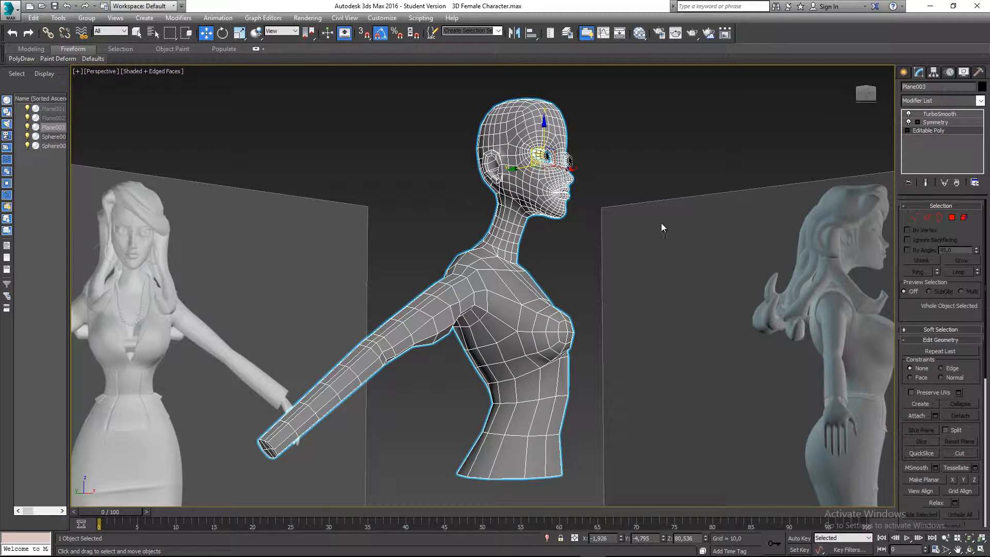
pyautogui.click(708, 148)
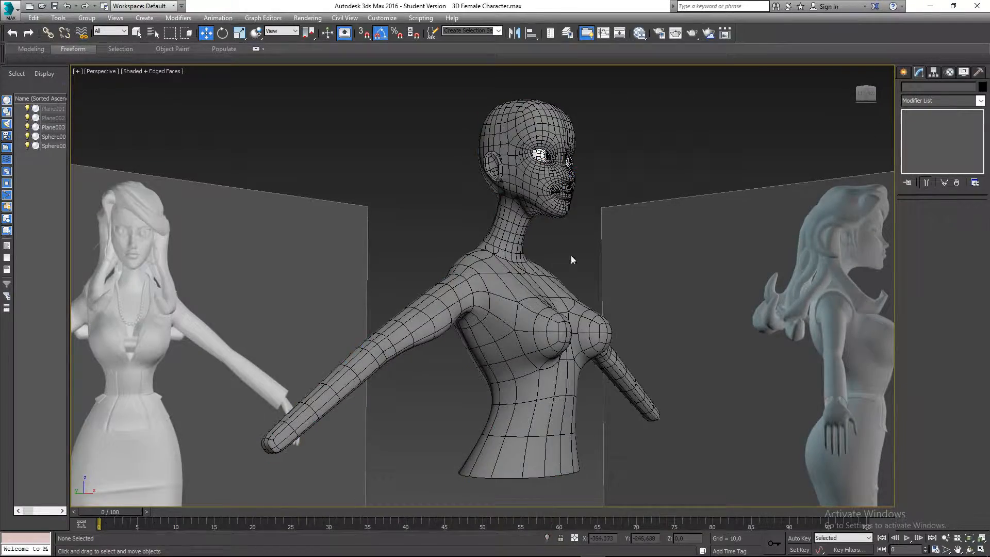
# Reselect the body mesh and examine the smoothed upper arm, armpit and shoulder from the side and front
pyautogui.moveTo(487, 309)
pyautogui.keyDown('alt'); pyautogui.mouseDown(button='middle')
pyautogui.moveTo(471, 310)
pyautogui.moveTo(426, 254)
pyautogui.moveTo(482, 327)
pyautogui.mouseUp(button='middle'); pyautogui.keyUp('alt')
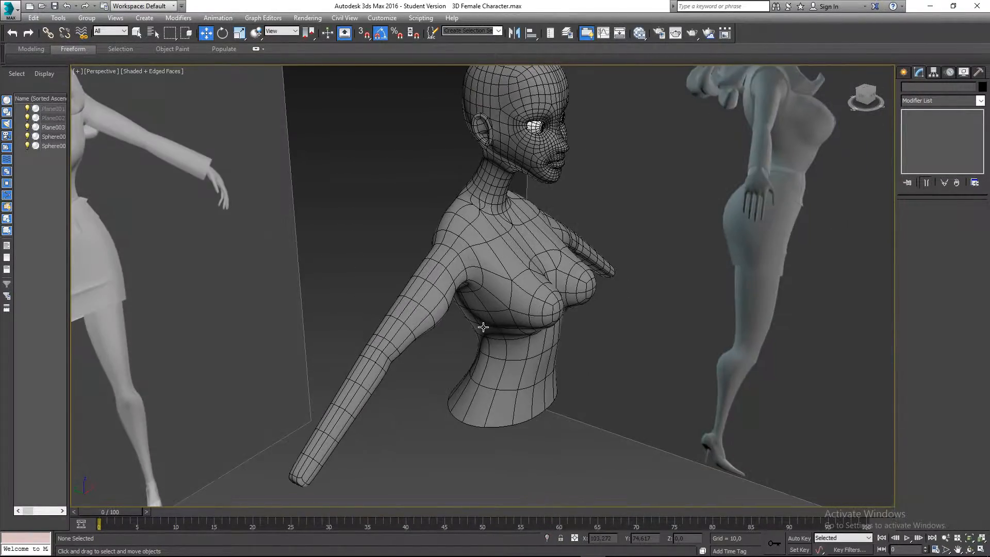
pyautogui.scroll(2, 434, 329)
pyautogui.click(434, 329)
pyautogui.scroll(2, 432, 304)
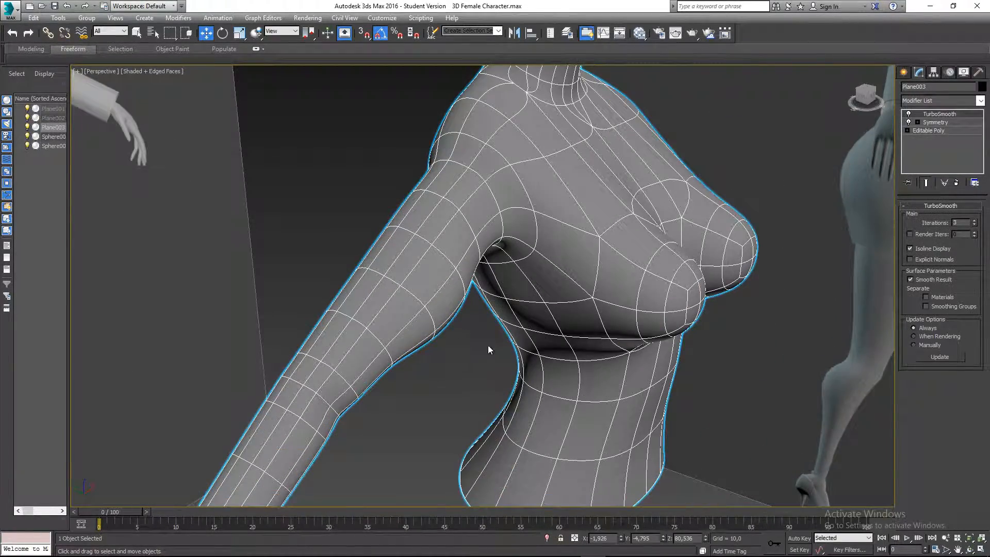
pyautogui.scroll(2, 438, 316)
pyautogui.keyDown('alt'); pyautogui.moveTo(579, 391); pyautogui.dragTo(485, 293, button='middle'); pyautogui.keyUp('alt')
pyautogui.scroll(-5, 485, 293)
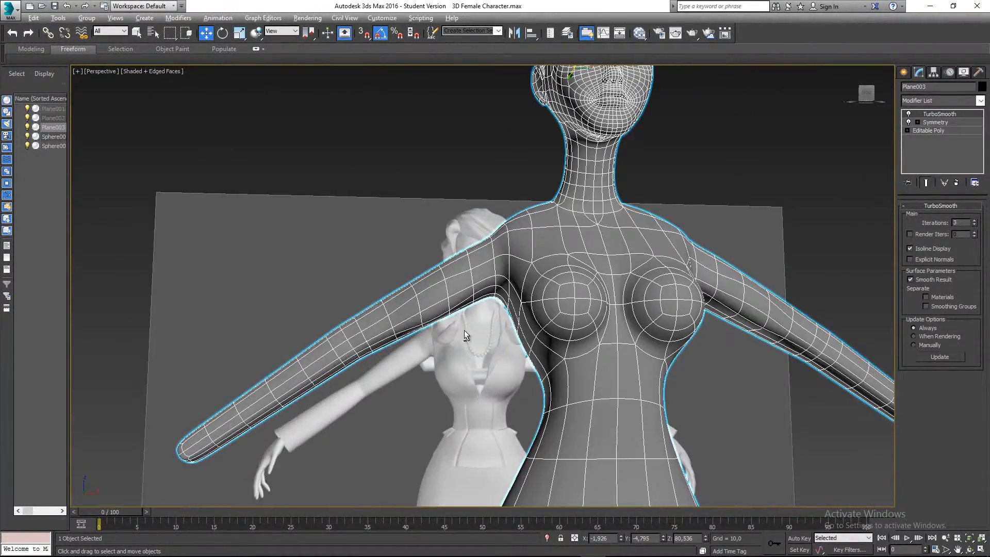
pyautogui.keyDown('alt'); pyautogui.moveTo(466, 335); pyautogui.dragTo(450, 297, button='middle'); pyautogui.keyUp('alt')
# Undo the upper-arm widening and return to vertex mode on the Editable Poly
pyautogui.click(927, 131)
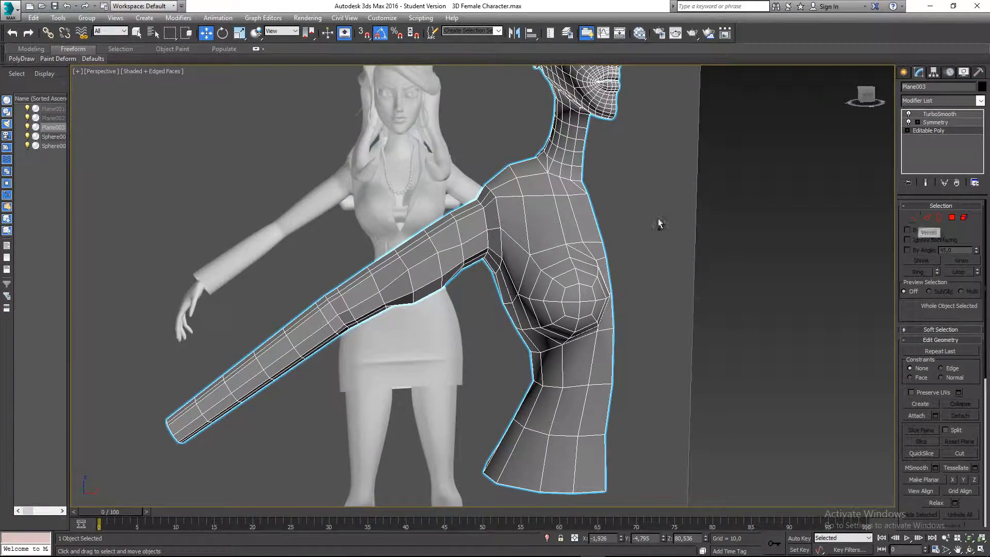
pyautogui.click(660, 223)
pyautogui.click(498, 254)
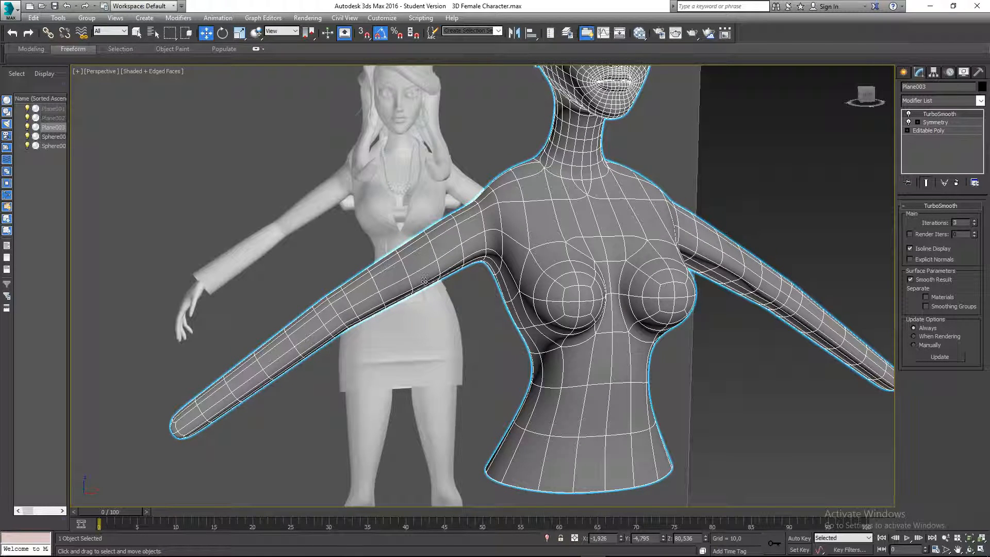
pyautogui.click(924, 131)
pyautogui.click(914, 219)
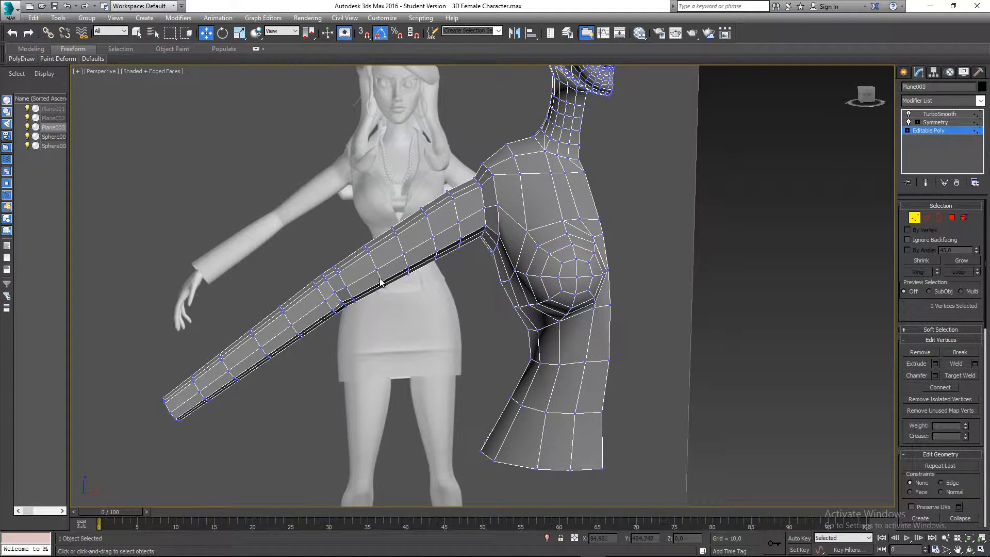
# Connect the ring of edges around the shoulder joint with 1 segment, adding a loop between the arm and torso
pyautogui.moveTo(380, 281)
pyautogui.mouseDown(button='middle')
pyautogui.moveTo(366, 260)
pyautogui.moveTo(415, 255)
pyautogui.moveTo(407, 273)
pyautogui.moveTo(378, 285)
pyautogui.mouseUp(button='middle')
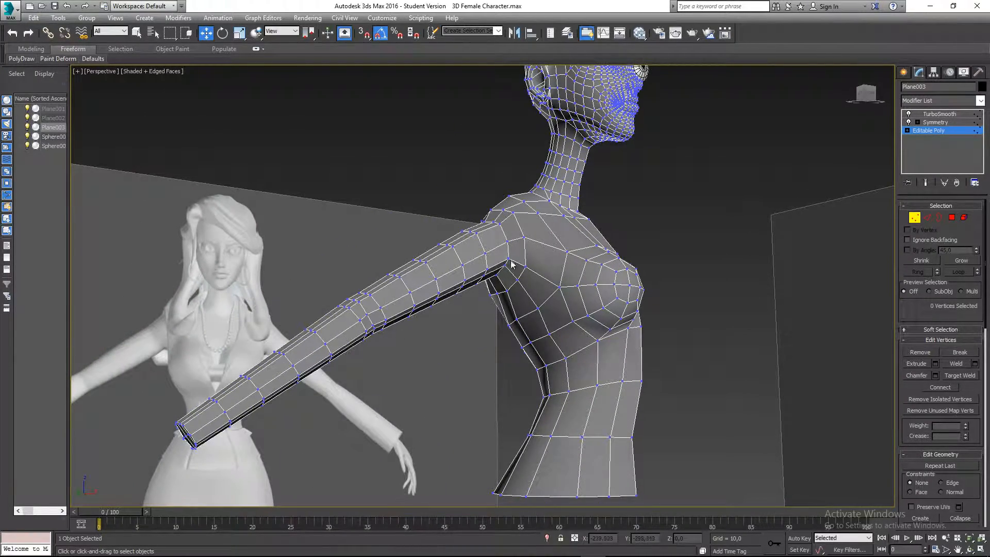
pyautogui.keyDown('alt'); pyautogui.moveTo(511, 264); pyautogui.dragTo(477, 330, button='middle'); pyautogui.keyUp('alt')
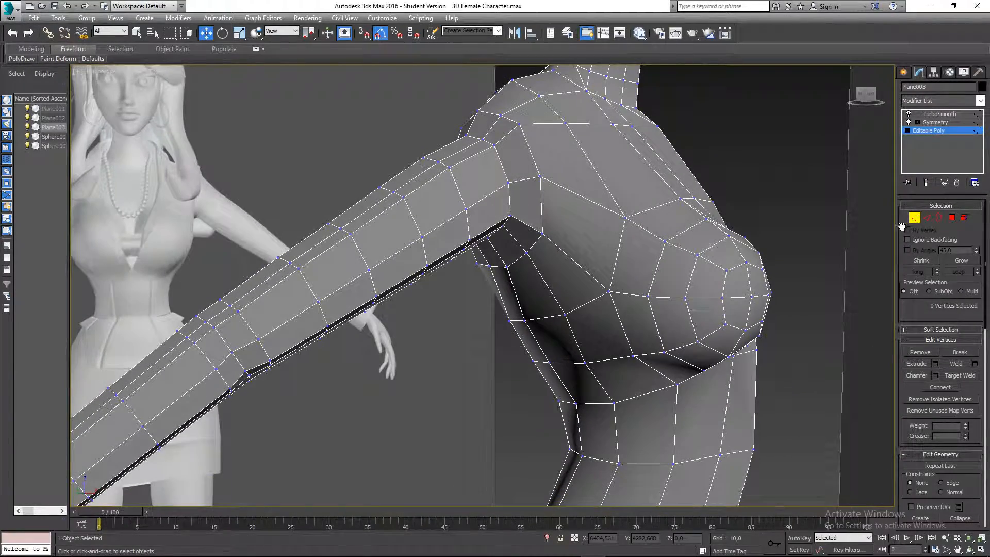
pyautogui.click(927, 218)
pyautogui.keyDown('alt'); pyautogui.moveTo(591, 254); pyautogui.dragTo(468, 251, button='middle'); pyautogui.keyUp('alt')
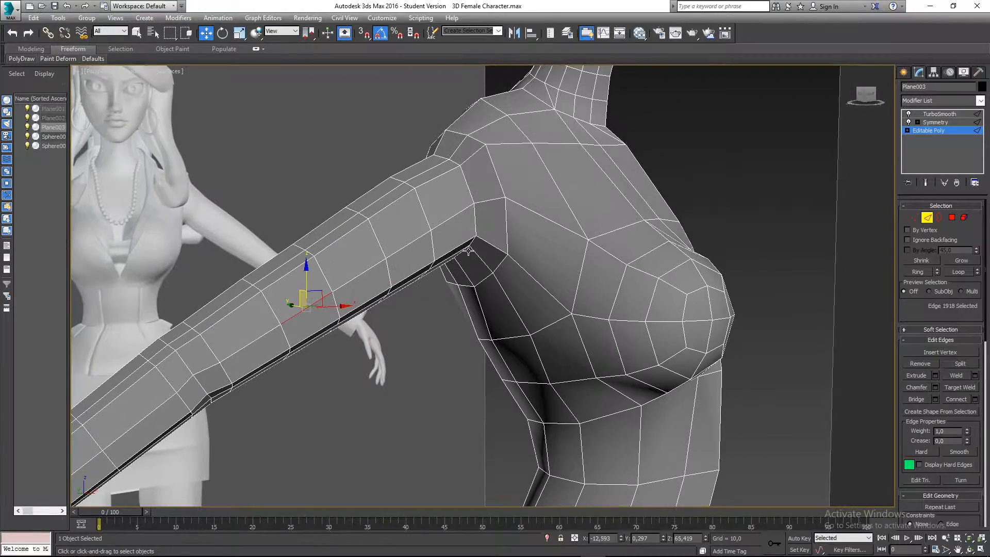
pyautogui.click(491, 245)
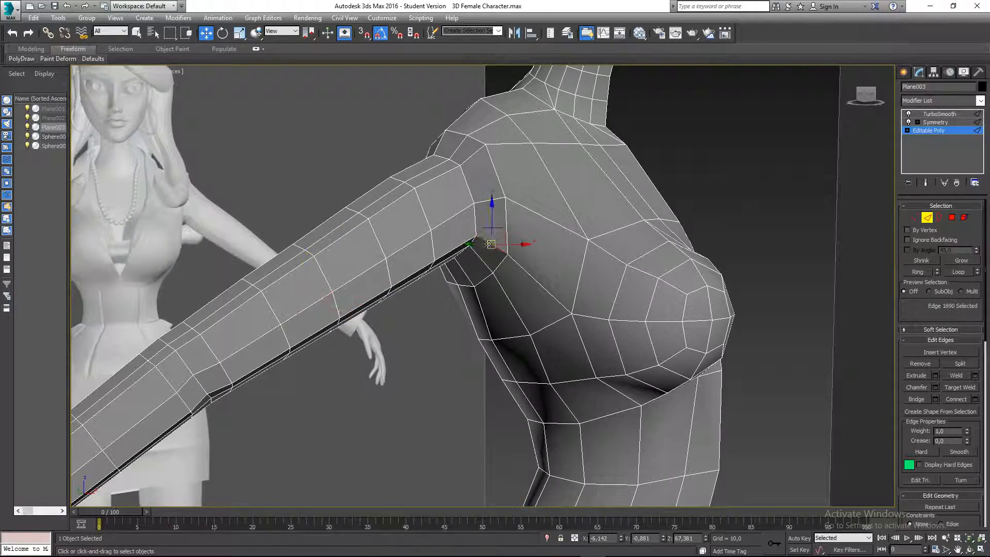
pyautogui.doubleClick(495, 199)
pyautogui.keyDown('alt'); pyautogui.moveTo(495, 199); pyautogui.dragTo(487, 223, button='middle'); pyautogui.keyUp('alt')
pyautogui.scroll(2, 504, 169)
pyautogui.moveTo(505, 169); pyautogui.dragTo(485, 176, button='middle')
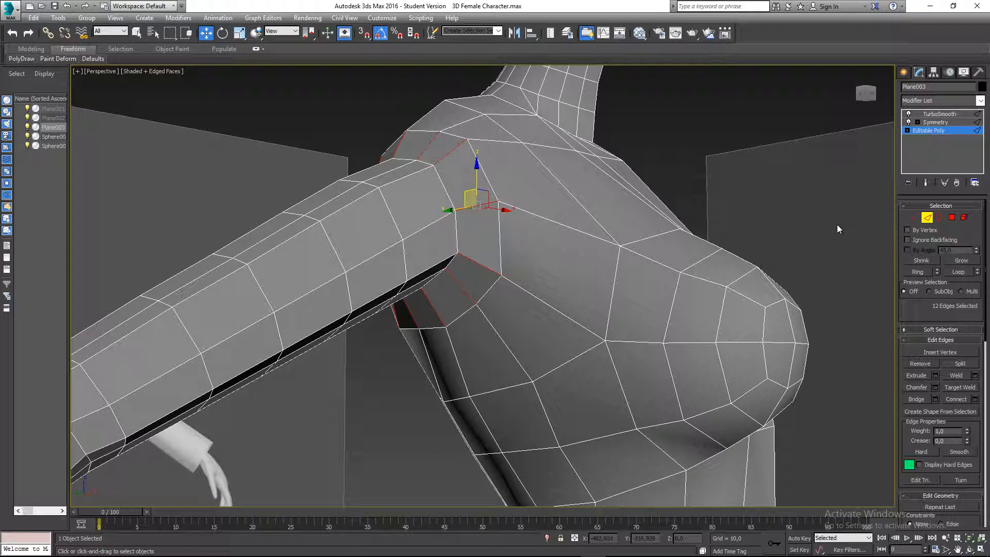
pyautogui.scroll(-2, 985, 339)
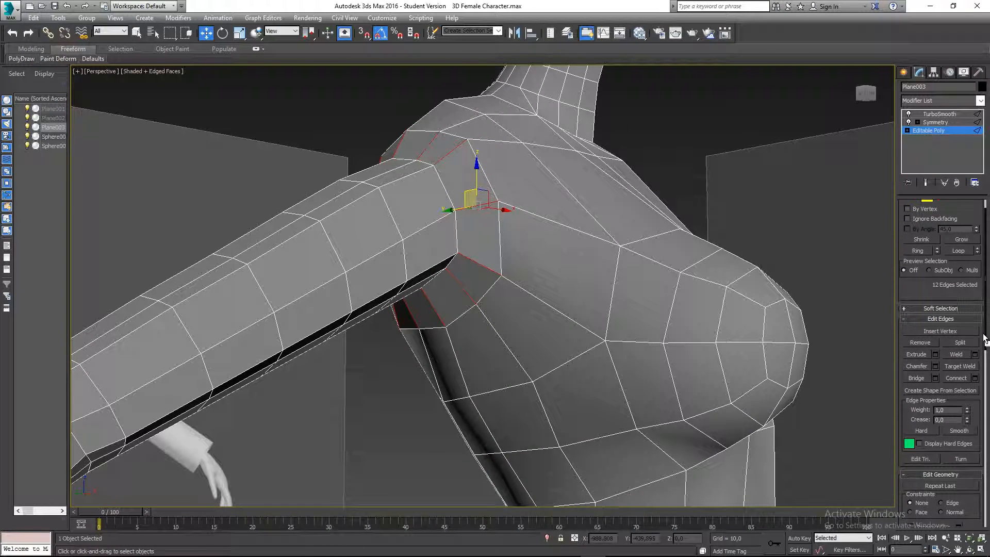
pyautogui.click(975, 377)
pyautogui.moveTo(489, 292); pyautogui.dragTo(483, 316)
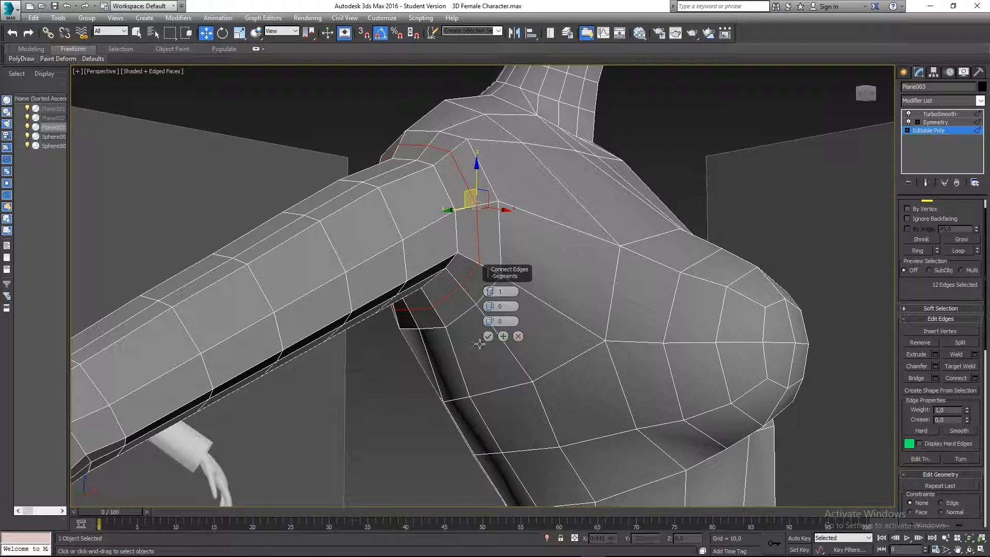
pyautogui.click(488, 336)
# In vertex mode, select three vertices of the new loop under the armpit and move them up towards the arm
pyautogui.keyDown('alt'); pyautogui.moveTo(457, 338); pyautogui.dragTo(907, 220, button='middle'); pyautogui.keyUp('alt')
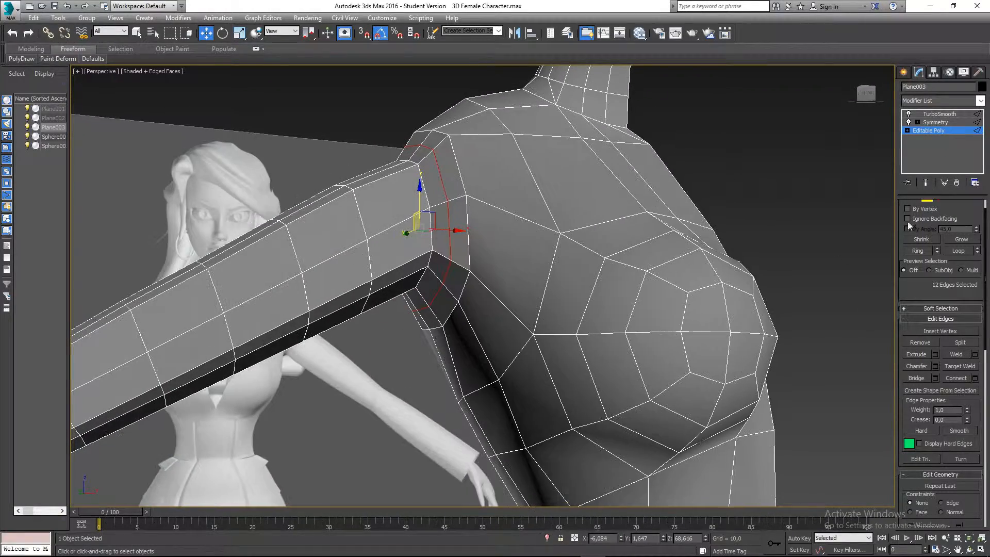
pyautogui.moveTo(960, 208); pyautogui.dragTo(960, 245)
pyautogui.click(914, 217)
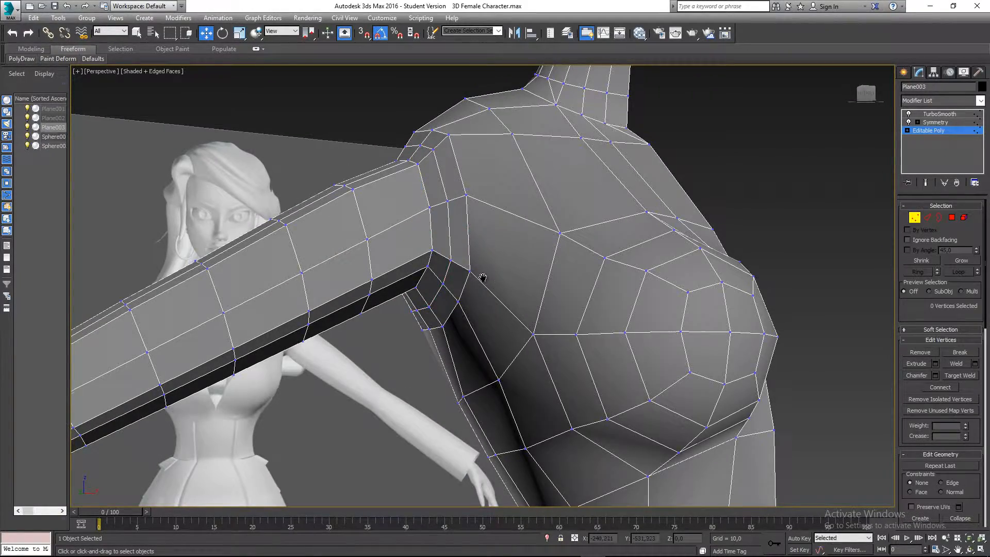
pyautogui.keyDown('alt'); pyautogui.moveTo(481, 277); pyautogui.dragTo(508, 278, button='middle'); pyautogui.keyUp('alt')
pyautogui.scroll(1, 411, 309)
pyautogui.scroll(1, 404, 316)
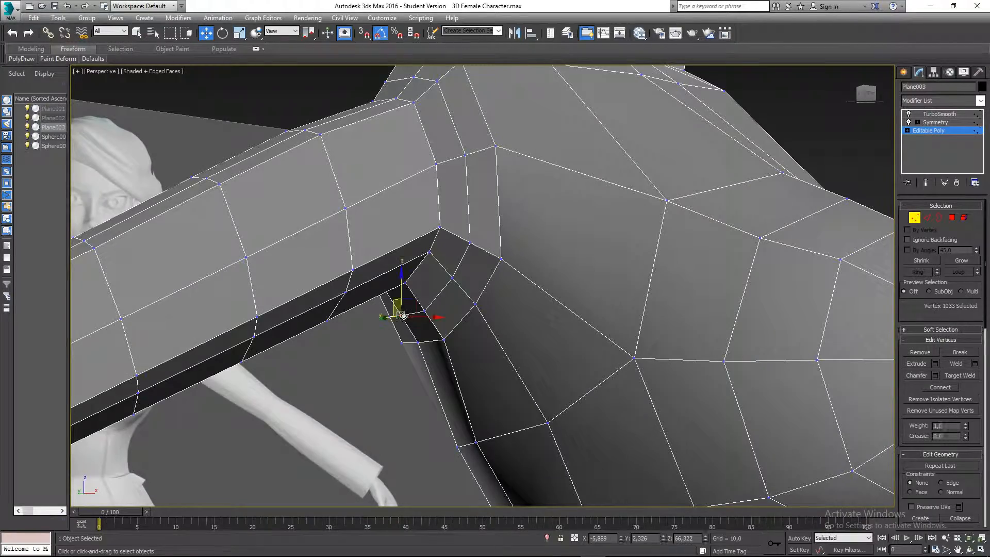
pyautogui.keyDown('alt'); pyautogui.moveTo(401, 316); pyautogui.dragTo(561, 368, button='middle'); pyautogui.keyUp('alt')
pyautogui.keyDown('ctrl'); pyautogui.click(456, 321); pyautogui.keyUp('ctrl')
pyautogui.keyDown('ctrl'); pyautogui.click(515, 307); pyautogui.keyUp('ctrl')
pyautogui.moveTo(463, 320)
pyautogui.keyDown('alt'); pyautogui.mouseDown(button='middle')
pyautogui.moveTo(447, 316)
pyautogui.moveTo(454, 309)
pyautogui.mouseUp(button='middle'); pyautogui.keyUp('alt')
pyautogui.moveTo(440, 299); pyautogui.dragTo(426, 289)
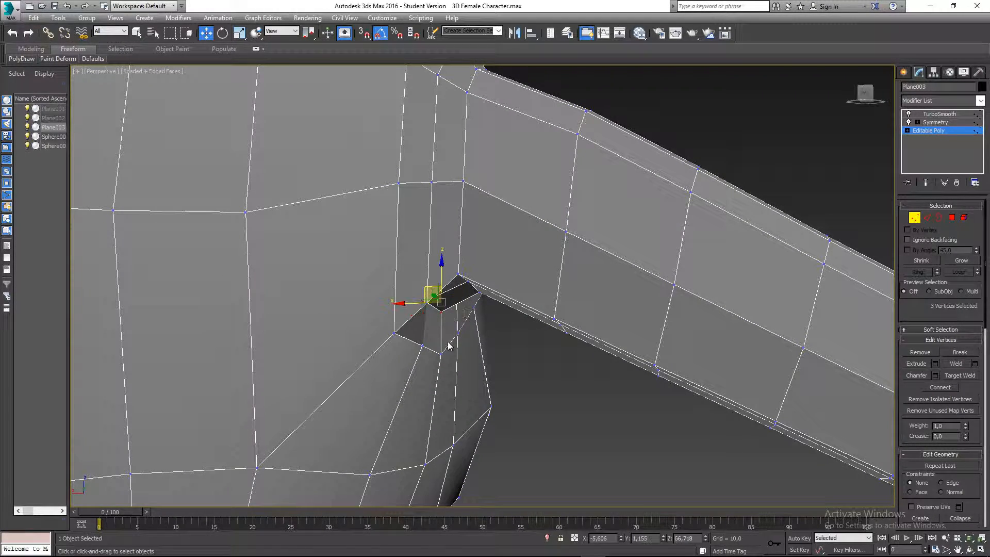
# Select the neighbouring torso vertices just below the armpit loop and move them up to tighten the armpit
pyautogui.keyDown('alt'); pyautogui.moveTo(442, 352); pyautogui.dragTo(383, 330, button='middle'); pyautogui.keyUp('alt')
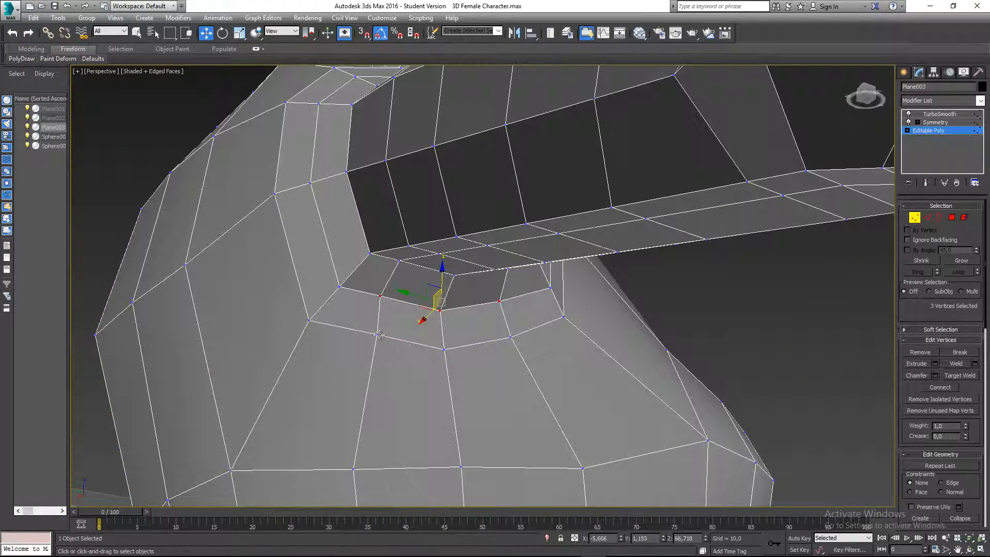
pyautogui.keyDown('ctrl'); pyautogui.click(444, 350); pyautogui.keyUp('ctrl')
pyautogui.keyDown('ctrl'); pyautogui.click(510, 335); pyautogui.keyUp('ctrl')
pyautogui.keyDown('alt'); pyautogui.moveTo(510, 336); pyautogui.dragTo(532, 359, button='middle'); pyautogui.keyUp('alt')
pyautogui.moveTo(432, 325); pyautogui.dragTo(387, 274)
# Reposition individual vertices around the armpit opening, one at a time, on the loop between arm and torso and on the torso edge below
pyautogui.click(416, 301)
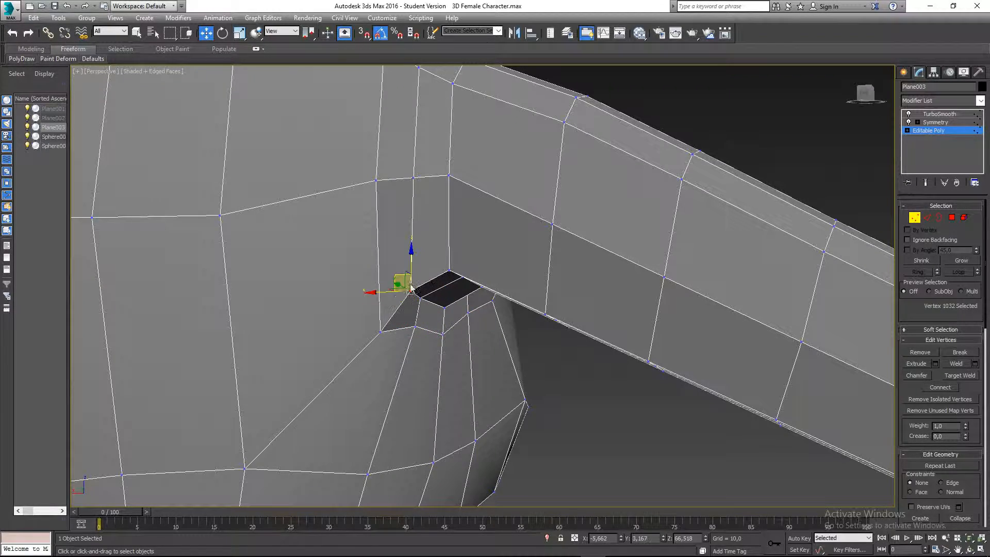
pyautogui.keyDown('alt'); pyautogui.moveTo(387, 274); pyautogui.dragTo(345, 330, button='middle'); pyautogui.keyUp('alt')
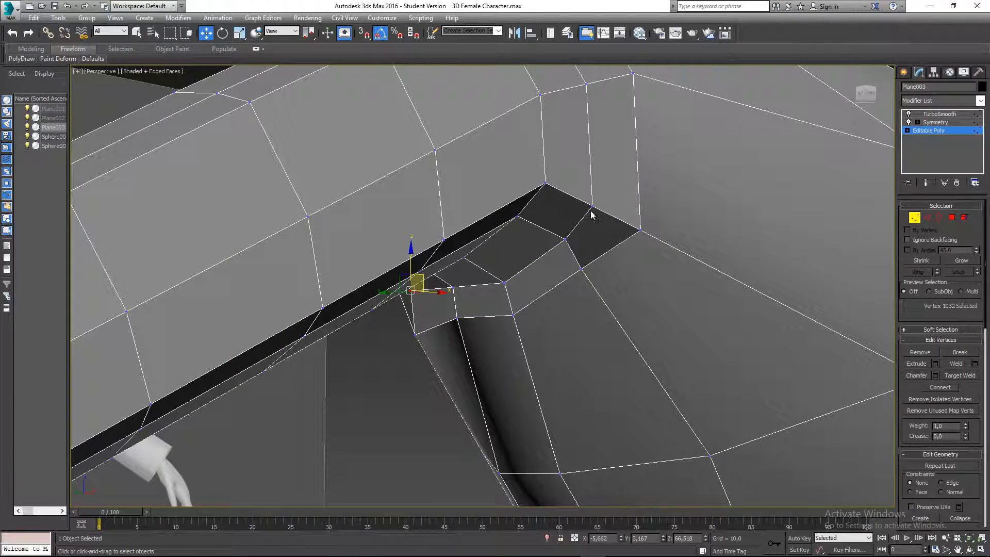
pyautogui.click(591, 208)
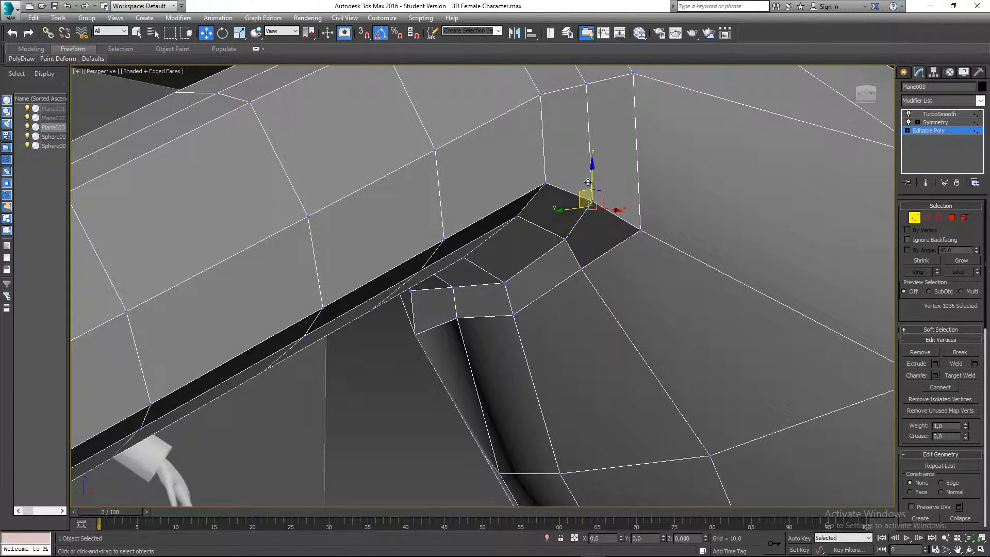
pyautogui.keyDown('alt'); pyautogui.moveTo(588, 183); pyautogui.dragTo(534, 292, button='middle'); pyautogui.keyUp('alt')
pyautogui.click(533, 293)
pyautogui.click(534, 292)
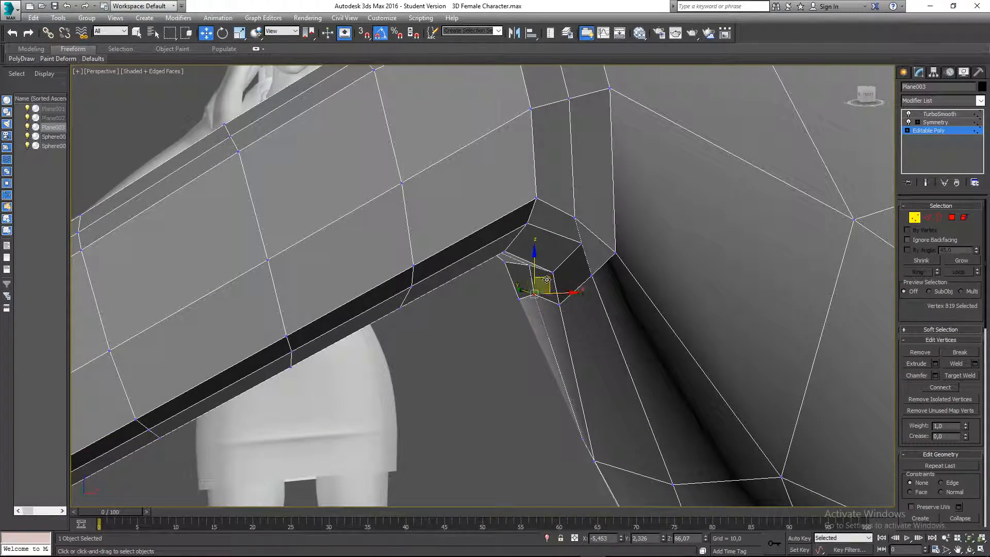
pyautogui.keyDown('alt'); pyautogui.moveTo(514, 342); pyautogui.dragTo(532, 258, button='middle'); pyautogui.keyUp('alt')
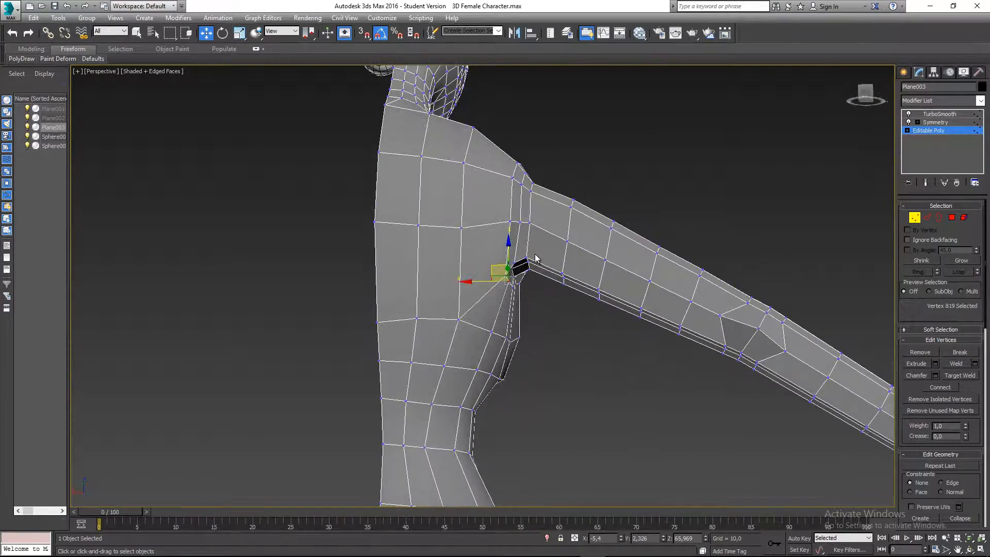
# Adjust the inner armpit vertex where the underside of the arm meets the torso, and clear the selection
pyautogui.scroll(5, 534, 253)
pyautogui.keyDown('alt'); pyautogui.moveTo(543, 304); pyautogui.dragTo(493, 281, button='middle'); pyautogui.keyUp('alt')
pyautogui.scroll(4, 487, 260)
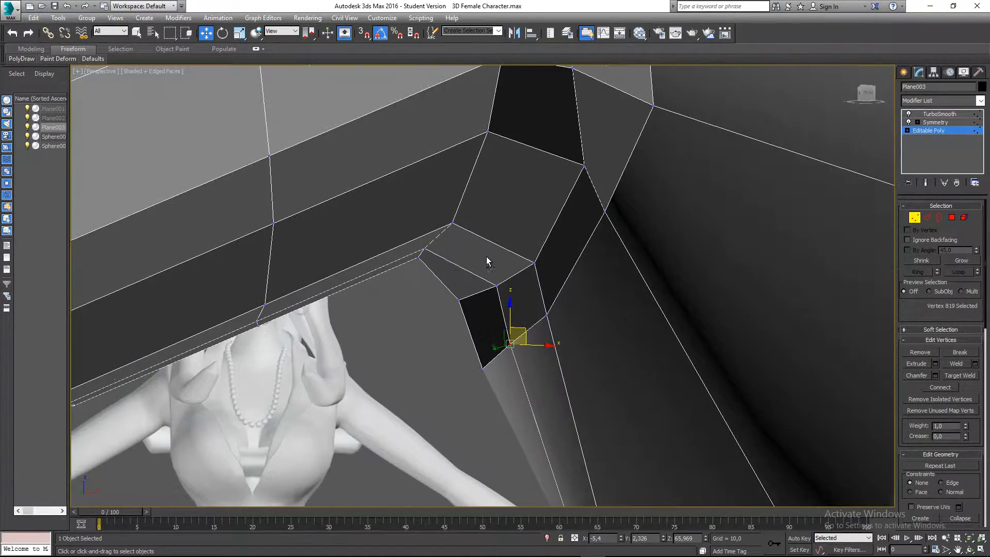
pyautogui.moveTo(545, 258); pyautogui.dragTo(534, 244)
pyautogui.scroll(-5, 510, 286)
pyautogui.keyDown('alt'); pyautogui.moveTo(510, 285); pyautogui.dragTo(527, 300, button='middle'); pyautogui.keyUp('alt')
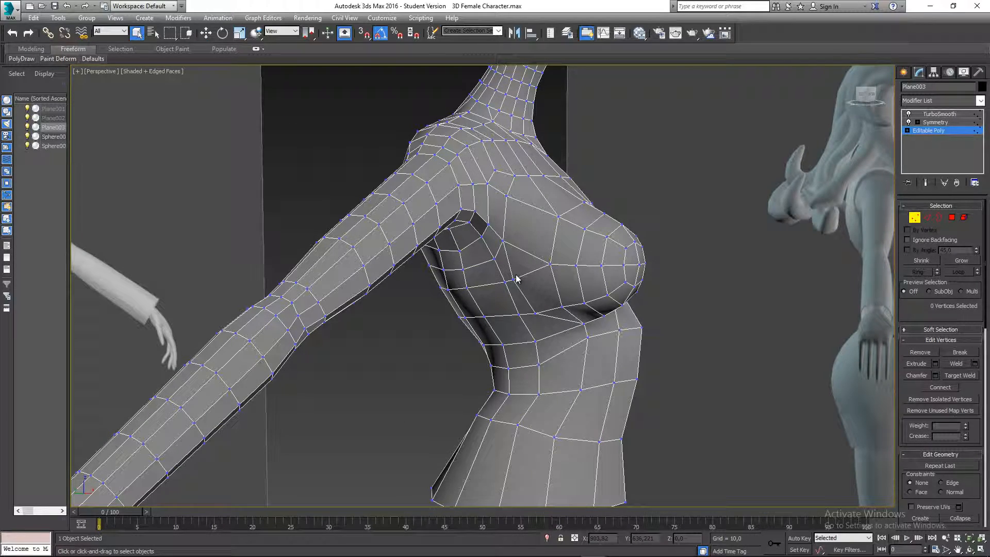
# Select the single vertex on the torso side of the armpit and move it to even out the opening
pyautogui.keyDown('alt'); pyautogui.moveTo(469, 259); pyautogui.dragTo(634, 359, button='middle'); pyautogui.keyUp('alt')
pyautogui.scroll(3, 449, 266)
pyautogui.click(407, 302)
pyautogui.press('w')
pyautogui.keyDown('alt'); pyautogui.moveTo(420, 310); pyautogui.dragTo(395, 244, button='middle'); pyautogui.keyUp('alt')
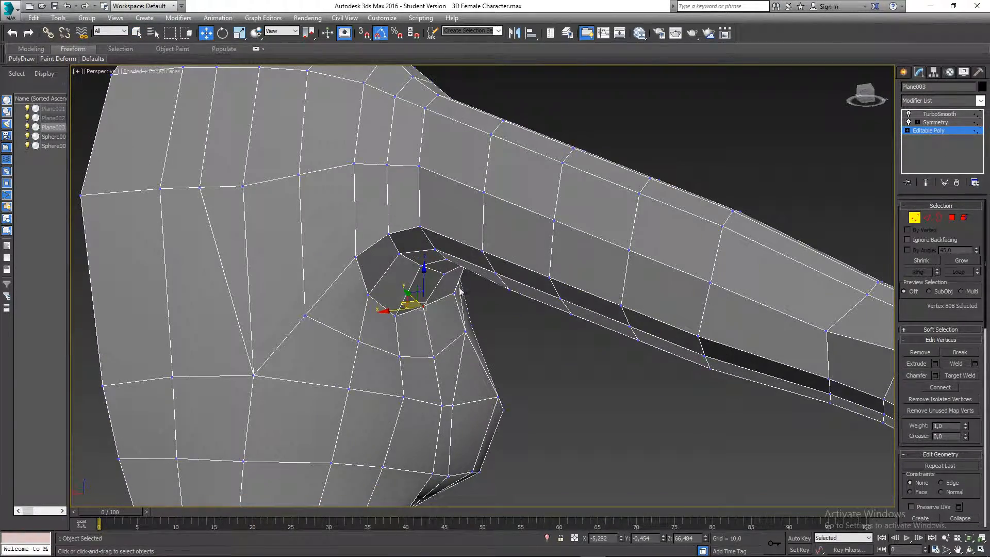
# Examine the edge flow around the shoulder, armpit, chest and upper back from front, side and rear
pyautogui.keyDown('alt'); pyautogui.moveTo(460, 292); pyautogui.dragTo(394, 366, button='middle'); pyautogui.keyUp('alt')
pyautogui.keyDown('alt'); pyautogui.moveTo(483, 308); pyautogui.dragTo(454, 323, button='middle'); pyautogui.keyUp('alt')
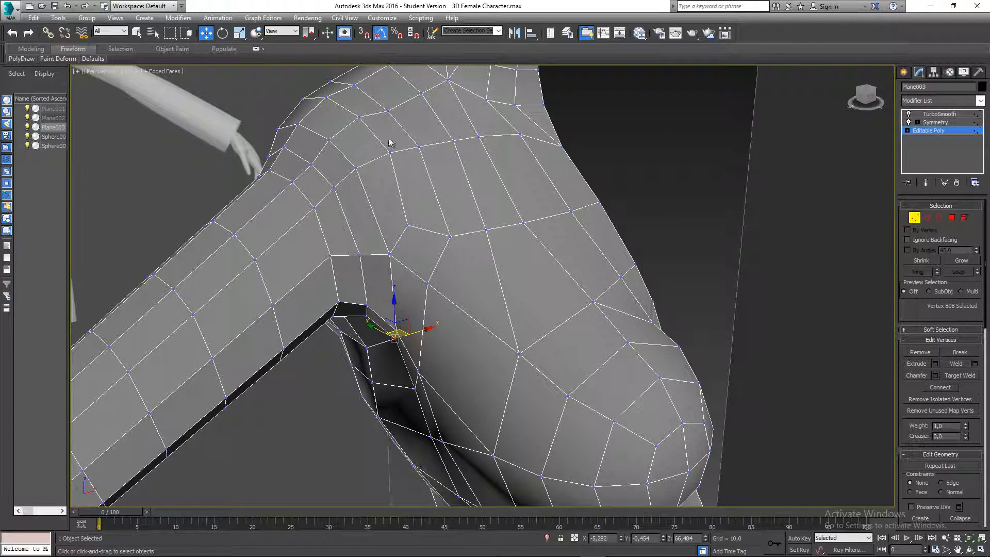
pyautogui.keyDown('alt'); pyautogui.moveTo(323, 105); pyautogui.dragTo(347, 169, button='middle'); pyautogui.keyUp('alt')
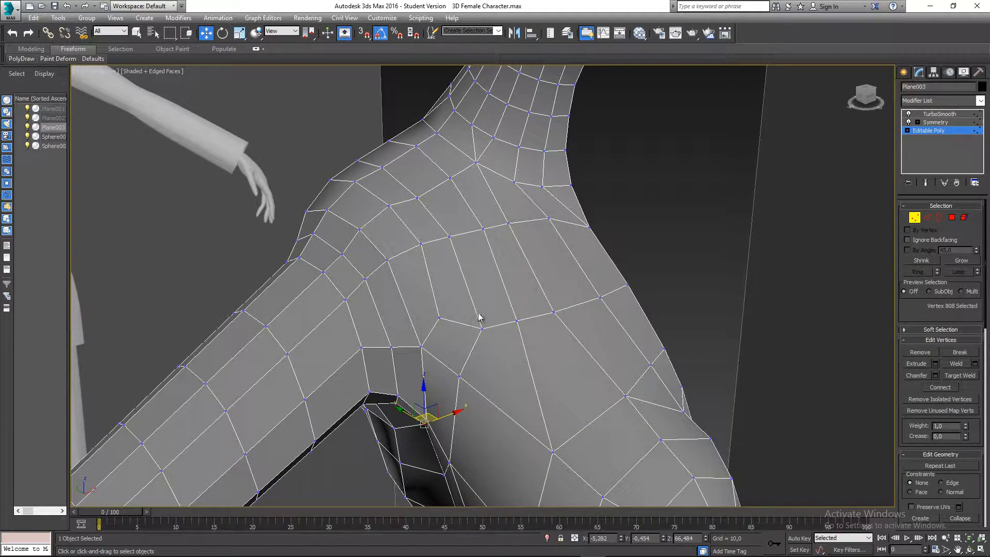
pyautogui.press('alt')
pyautogui.keyDown('alt'); pyautogui.moveTo(380, 181); pyautogui.dragTo(422, 289, button='middle'); pyautogui.keyUp('alt')
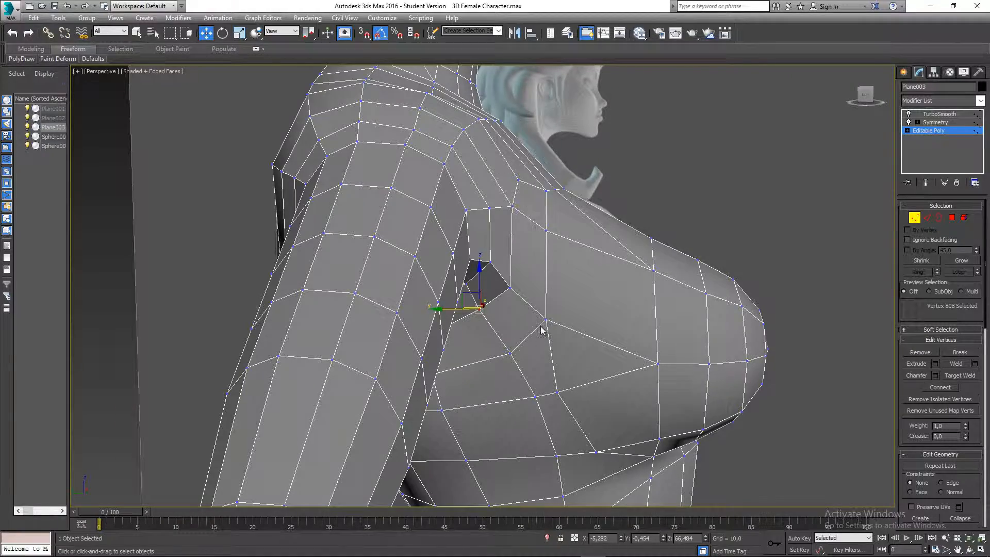
pyautogui.keyDown('alt'); pyautogui.moveTo(545, 247); pyautogui.dragTo(485, 366, button='middle'); pyautogui.keyUp('alt')
pyautogui.keyDown('alt'); pyautogui.moveTo(313, 298); pyautogui.dragTo(356, 331, button='middle'); pyautogui.keyUp('alt')
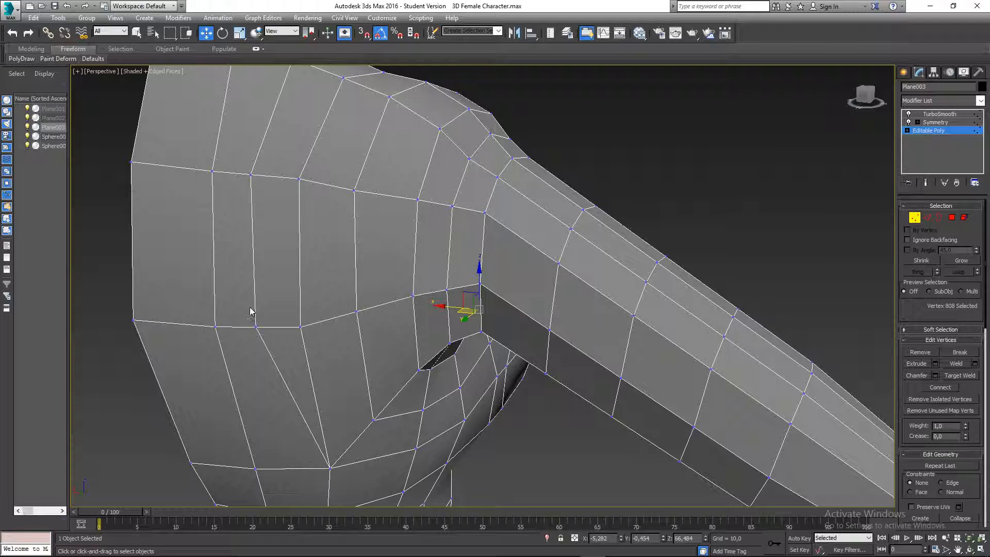
pyautogui.keyDown('alt'); pyautogui.moveTo(269, 301); pyautogui.dragTo(297, 184, button='middle'); pyautogui.keyUp('alt')
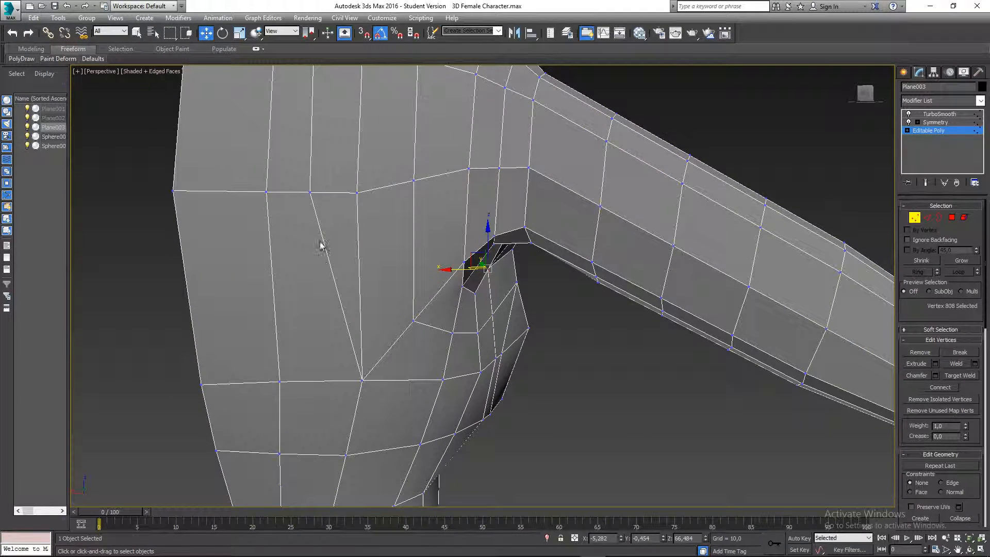
pyautogui.moveTo(352, 329); pyautogui.dragTo(364, 354, button='middle')
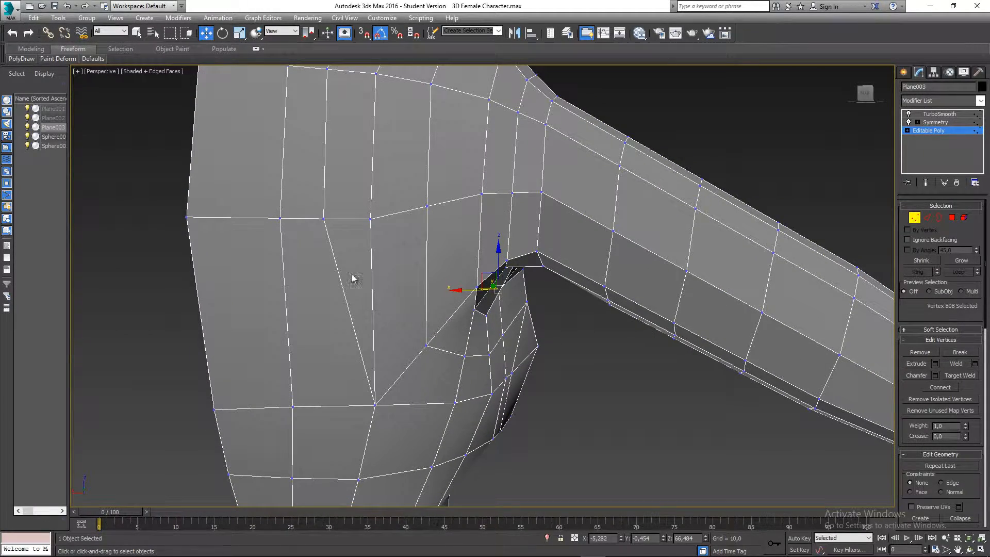
pyautogui.moveTo(337, 223); pyautogui.dragTo(342, 199, button='middle')
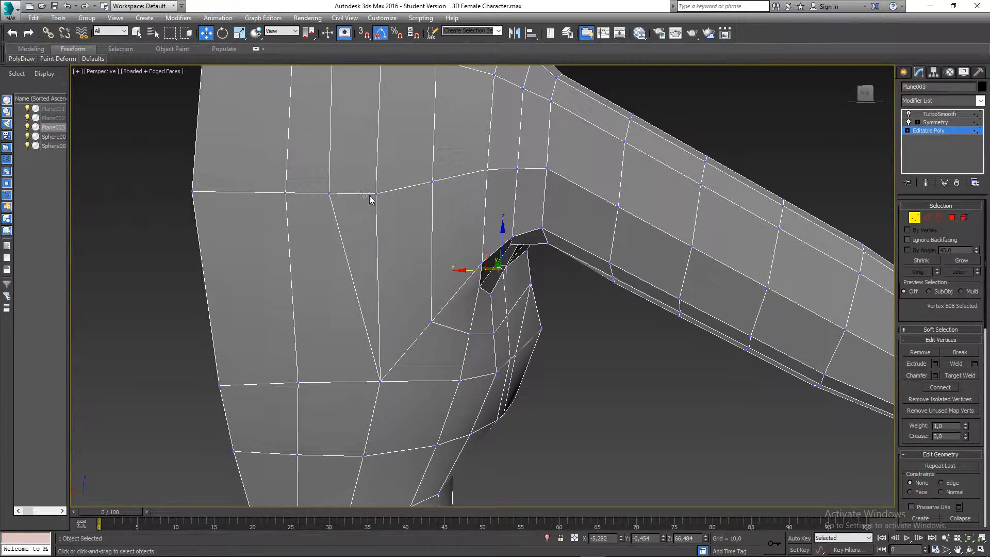
pyautogui.keyDown('alt'); pyautogui.moveTo(396, 373); pyautogui.dragTo(456, 102, button='middle'); pyautogui.keyUp('alt')
pyautogui.moveTo(517, 178); pyautogui.dragTo(496, 121, button='middle')
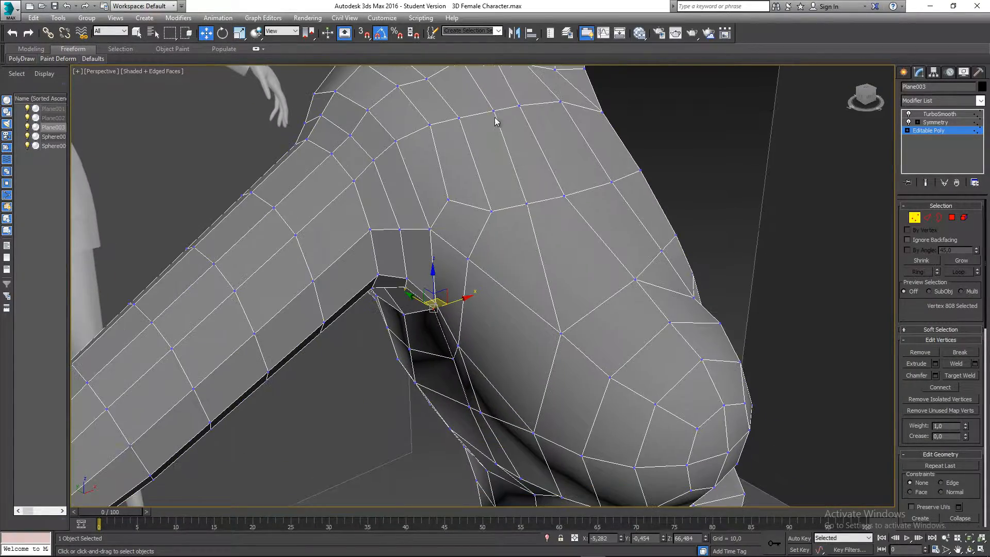
pyautogui.keyDown('alt'); pyautogui.moveTo(543, 252); pyautogui.dragTo(557, 301, button='middle'); pyautogui.keyUp('alt')
pyautogui.keyDown('alt'); pyautogui.moveTo(469, 229); pyautogui.dragTo(454, 256, button='middle'); pyautogui.keyUp('alt')
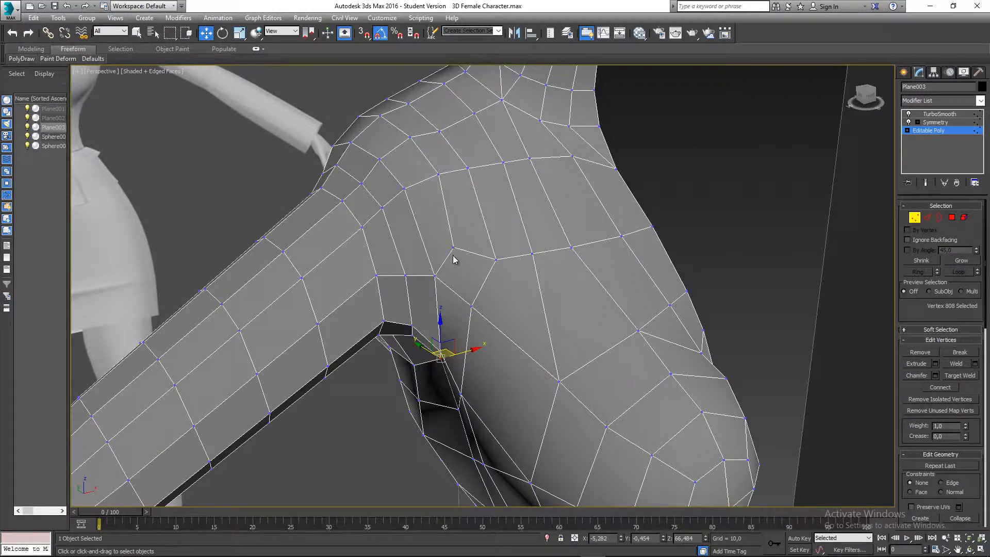
pyautogui.keyDown('alt'); pyautogui.moveTo(453, 255); pyautogui.dragTo(411, 307, button='middle'); pyautogui.keyUp('alt')
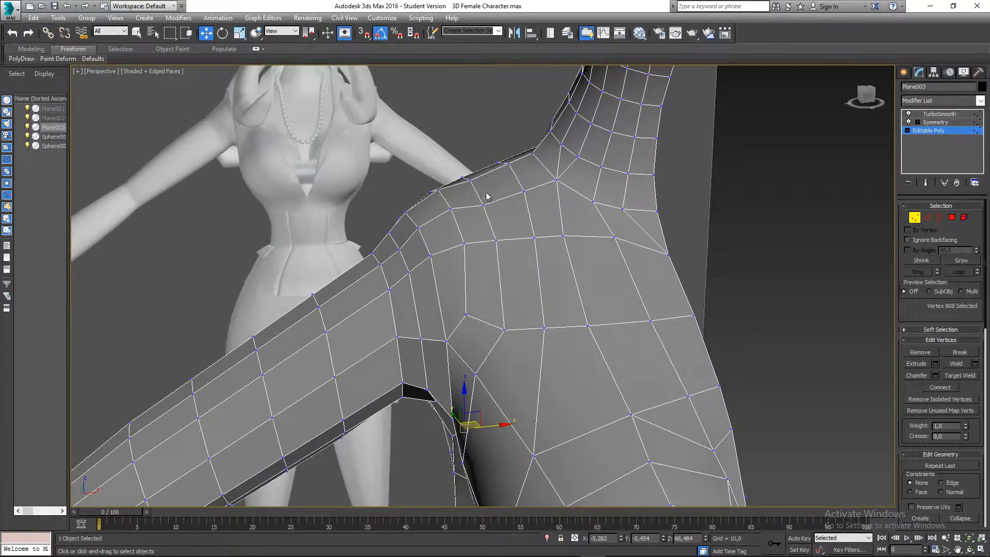
pyautogui.moveTo(486, 196)
pyautogui.keyDown('alt'); pyautogui.mouseDown(button='middle')
pyautogui.moveTo(504, 223)
pyautogui.moveTo(478, 212)
pyautogui.moveTo(477, 233)
pyautogui.moveTo(475, 188)
pyautogui.moveTo(438, 201)
pyautogui.moveTo(459, 206)
pyautogui.moveTo(499, 166)
pyautogui.moveTo(477, 189)
pyautogui.moveTo(484, 223)
pyautogui.moveTo(466, 248)
pyautogui.moveTo(459, 227)
pyautogui.moveTo(486, 221)
pyautogui.moveTo(470, 187)
pyautogui.moveTo(478, 211)
pyautogui.mouseUp(button='middle'); pyautogui.keyUp('alt')
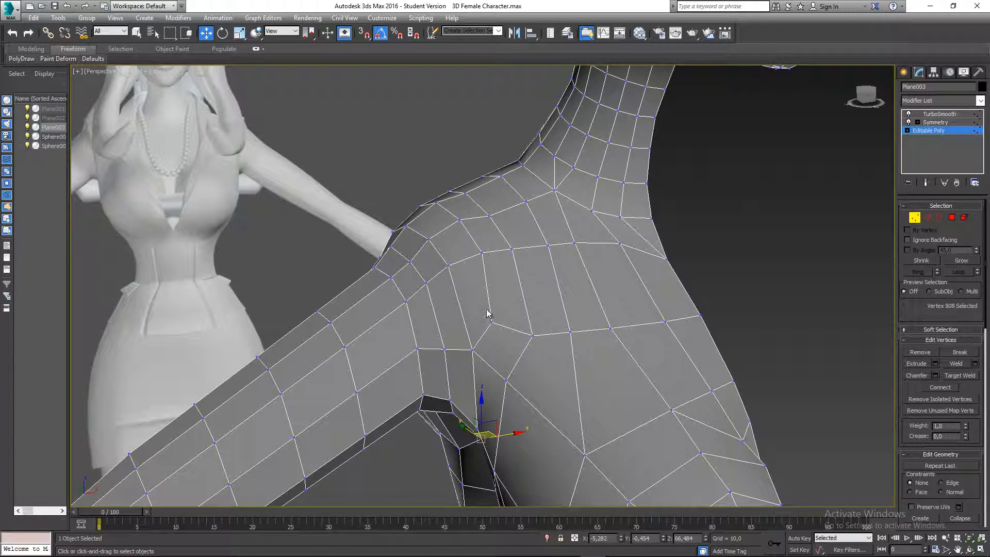
pyautogui.keyDown('alt'); pyautogui.moveTo(413, 203); pyautogui.dragTo(364, 150, button='middle'); pyautogui.keyUp('alt')
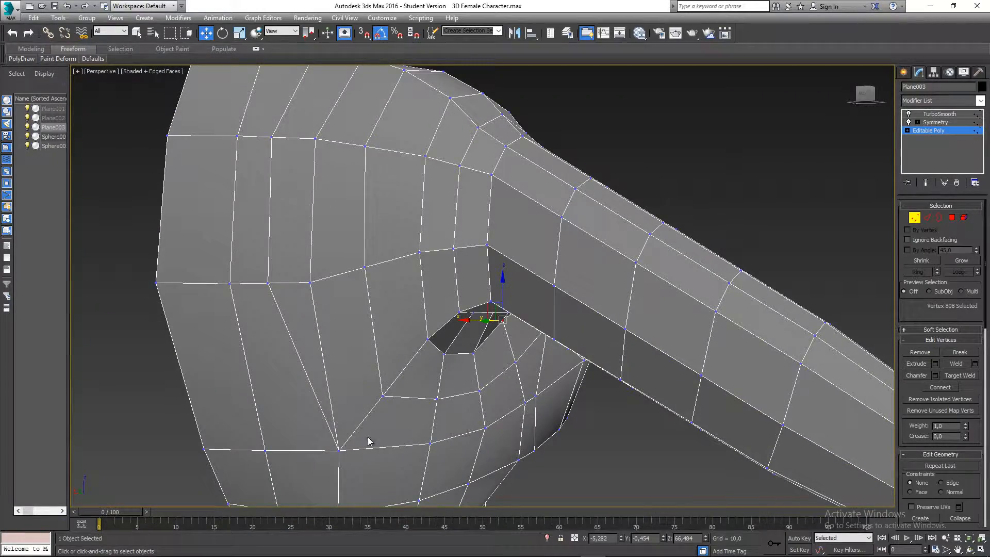
pyautogui.keyDown('alt'); pyautogui.moveTo(368, 441); pyautogui.dragTo(272, 441, button='middle'); pyautogui.keyUp('alt')
pyautogui.keyDown('alt'); pyautogui.moveTo(539, 336); pyautogui.dragTo(523, 393, button='middle'); pyautogui.keyUp('alt')
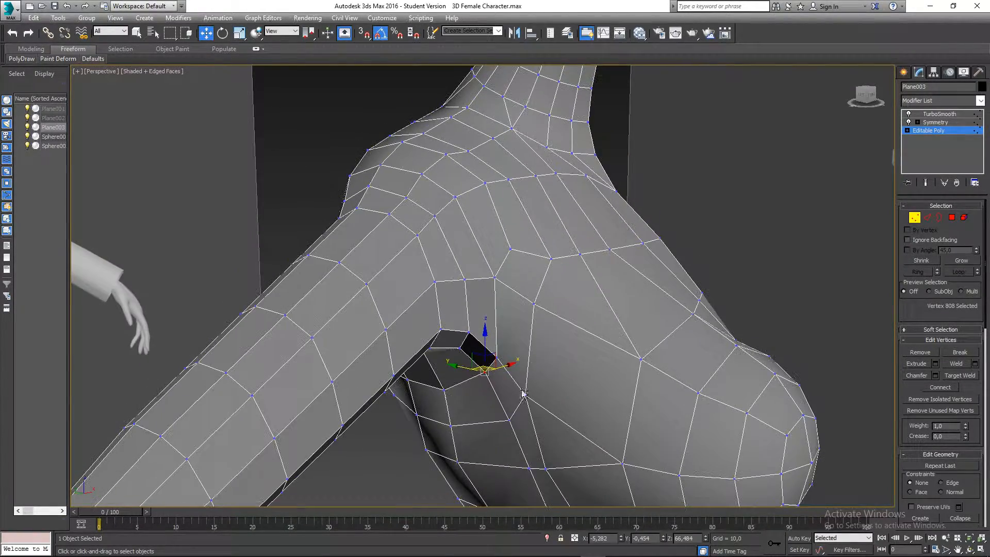
pyautogui.keyDown('alt'); pyautogui.moveTo(578, 315); pyautogui.dragTo(578, 398, button='middle'); pyautogui.keyUp('alt')
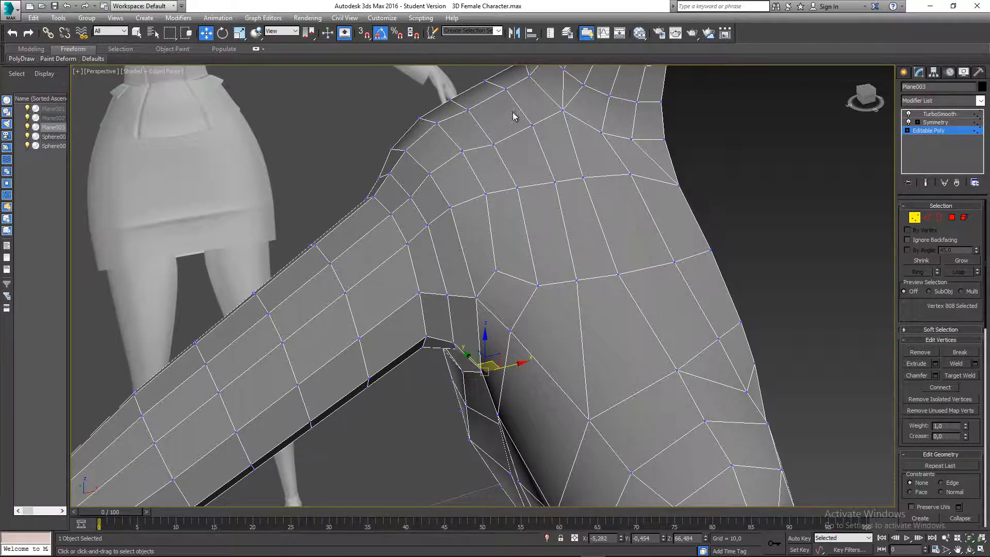
pyautogui.keyDown('alt'); pyautogui.moveTo(534, 303); pyautogui.dragTo(571, 264, button='middle'); pyautogui.keyUp('alt')
pyautogui.keyDown('alt'); pyautogui.moveTo(505, 427); pyautogui.dragTo(443, 437, button='middle'); pyautogui.keyUp('alt')
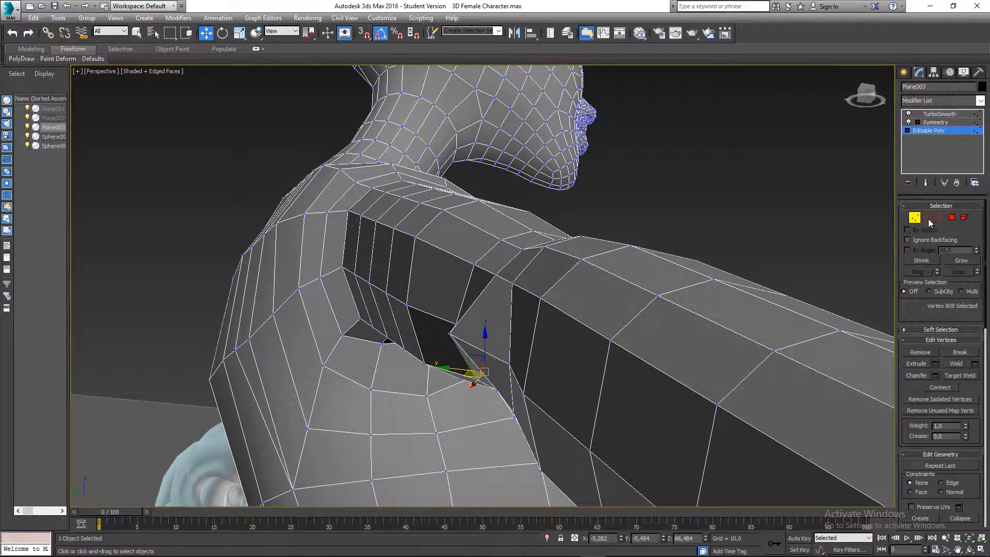
# In edge mode, select the ring of edges below the armpit, trace its path across chest and shoulder, and clear the selection
pyautogui.click(927, 218)
pyautogui.click(430, 417)
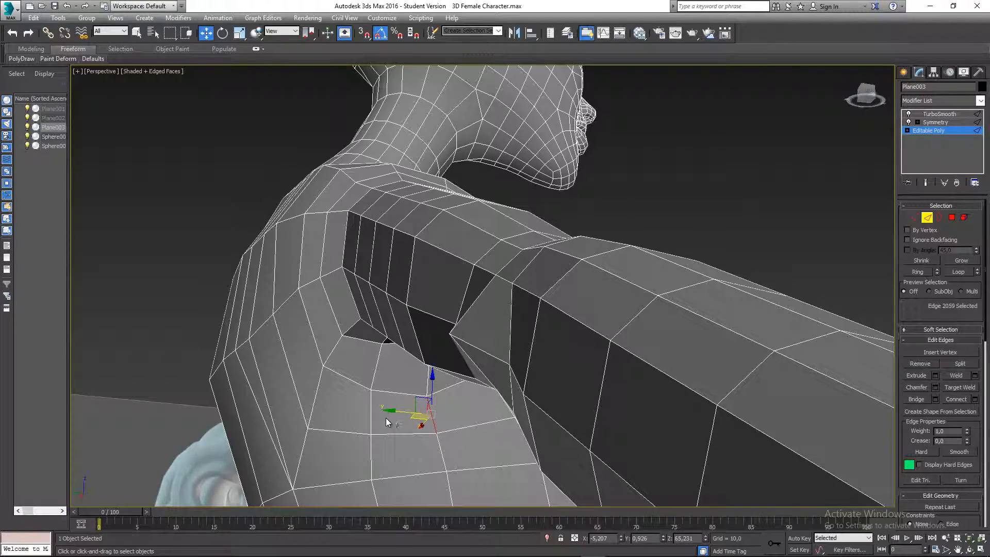
pyautogui.keyDown('shift'); pyautogui.click(372, 416); pyautogui.keyUp('shift')
pyautogui.keyDown('alt'); pyautogui.moveTo(373, 416); pyautogui.dragTo(352, 397, button='middle'); pyautogui.keyUp('alt')
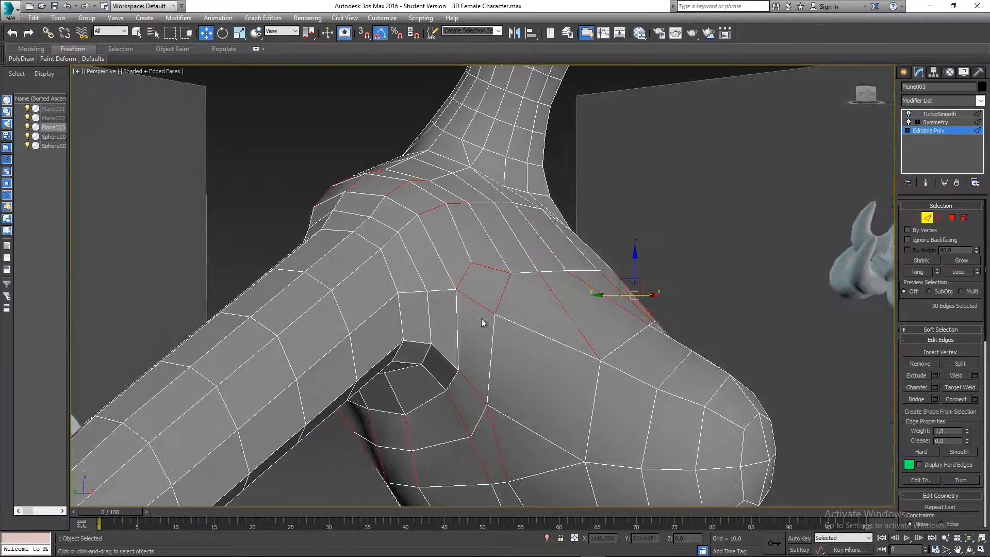
pyautogui.keyDown('alt'); pyautogui.moveTo(484, 323); pyautogui.dragTo(437, 281, button='middle'); pyautogui.keyUp('alt')
pyautogui.keyDown('alt'); pyautogui.moveTo(437, 319); pyautogui.dragTo(469, 241, button='middle'); pyautogui.keyUp('alt')
pyautogui.keyDown('alt'); pyautogui.moveTo(586, 355); pyautogui.dragTo(675, 229, button='middle'); pyautogui.keyUp('alt')
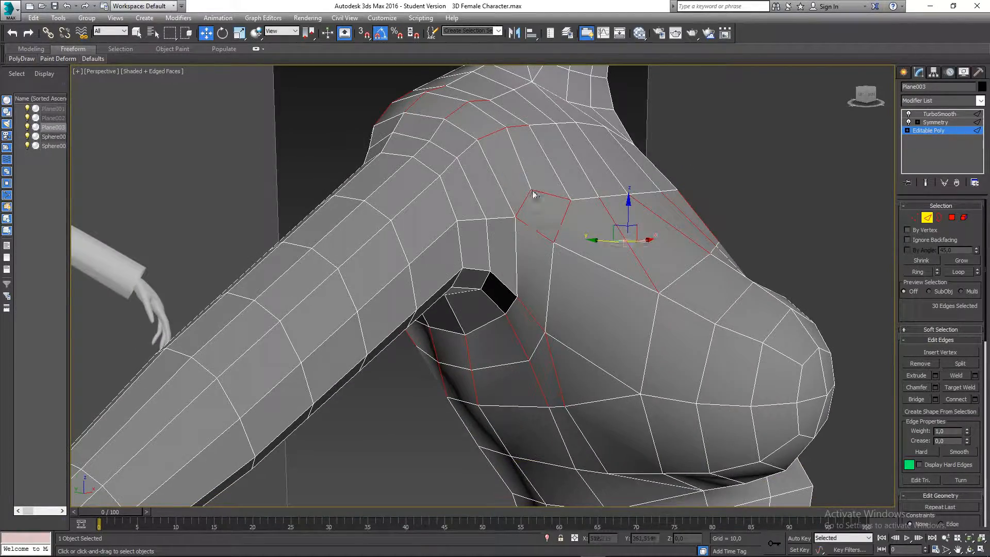
pyautogui.keyDown('alt'); pyautogui.moveTo(534, 222); pyautogui.dragTo(669, 172, button='middle'); pyautogui.keyUp('alt')
pyautogui.click(674, 159)
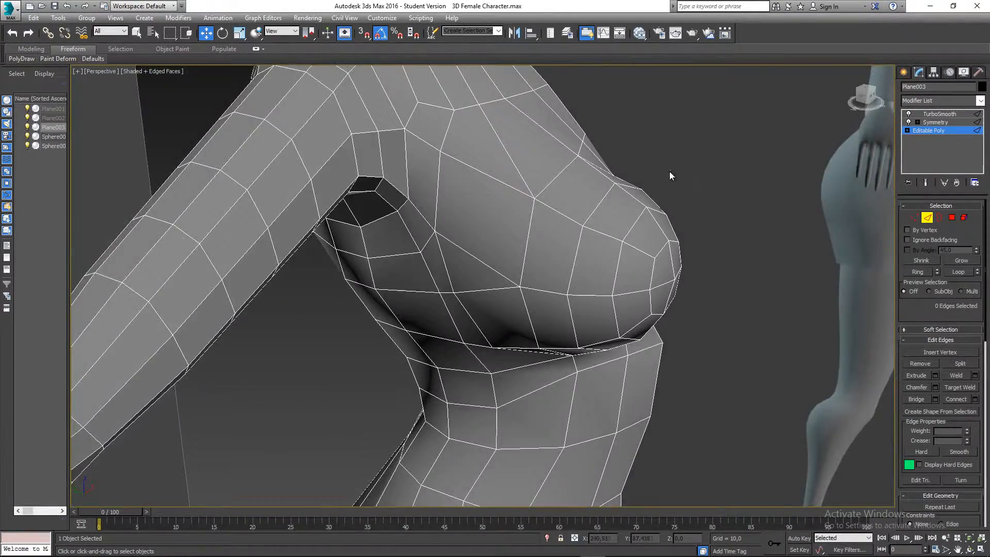
# Return to vertex mode on the Editable Poly and save the scene
pyautogui.moveTo(529, 126); pyautogui.dragTo(663, 293, button='middle')
pyautogui.moveTo(543, 362); pyautogui.dragTo(532, 257, button='middle')
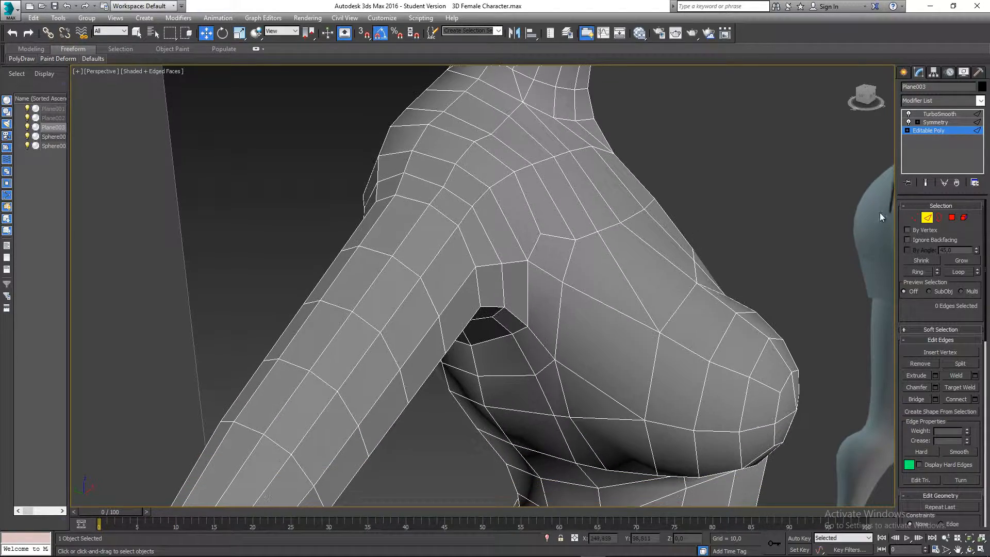
pyautogui.click(913, 217)
pyautogui.moveTo(664, 222); pyautogui.dragTo(503, 254, button='middle')
pyautogui.click(502, 249)
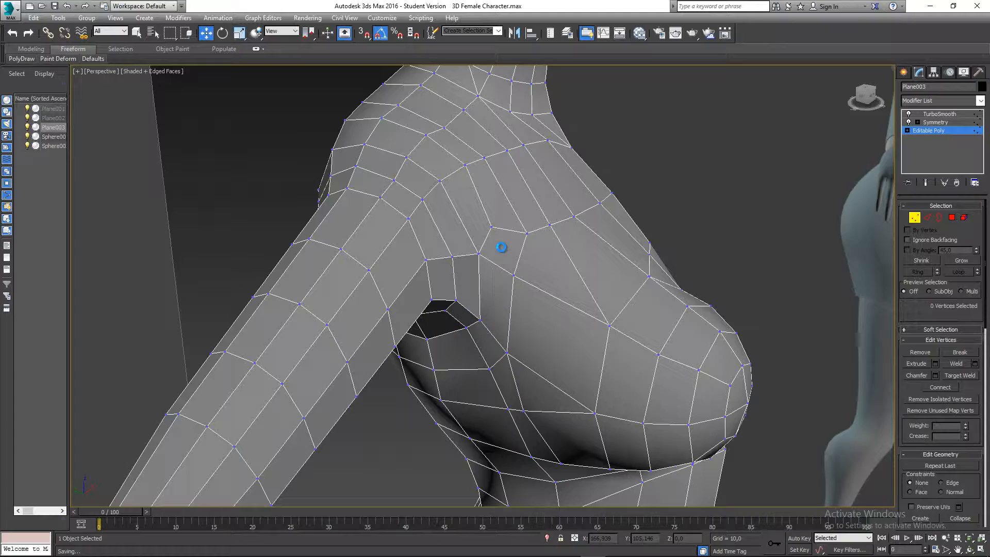
# Check the shoulder and armpit mesh against the reference figure and save the scene again
pyautogui.moveTo(490, 248); pyautogui.dragTo(459, 283, button='middle')
pyautogui.scroll(-3, 453, 235)
pyautogui.scroll(-2, 503, 223)
pyautogui.scroll(3, 449, 188)
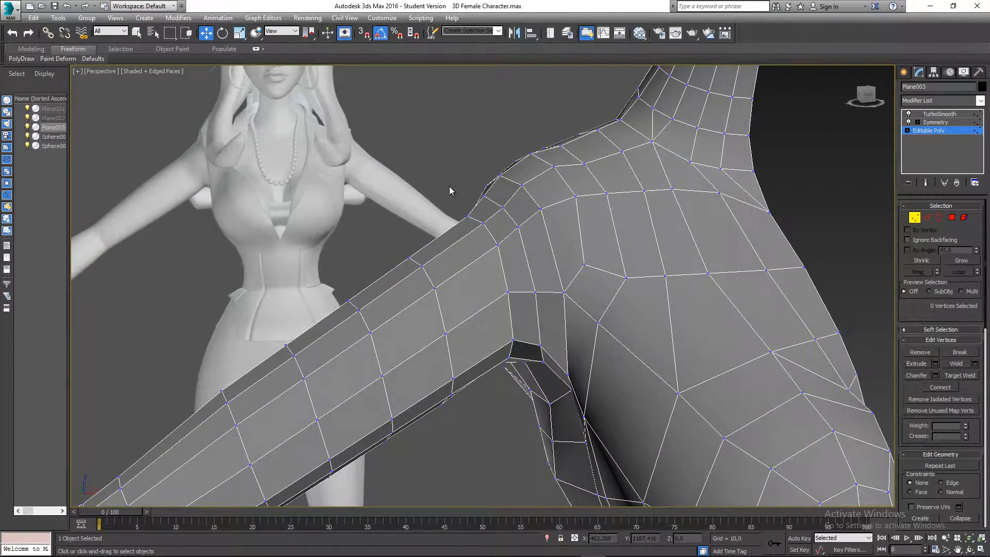
pyautogui.scroll(-1, 450, 189)
pyautogui.moveTo(446, 197)
pyautogui.keyDown('alt'); pyautogui.mouseDown(button='middle')
pyautogui.moveTo(463, 201)
pyautogui.moveTo(442, 189)
pyautogui.mouseUp(button='middle'); pyautogui.keyUp('alt')
pyautogui.hotkey('ctrl', 's')
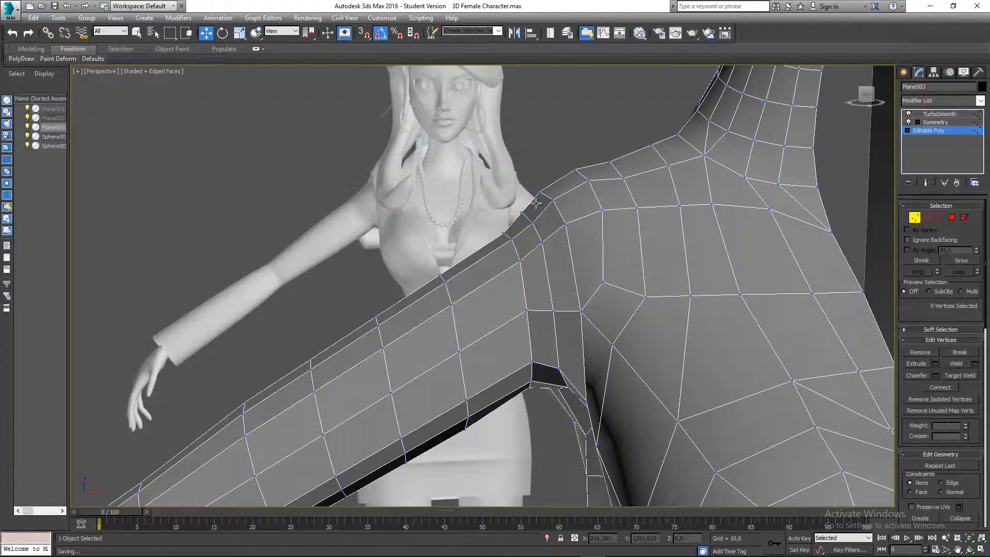
pyautogui.moveTo(503, 255); pyautogui.dragTo(463, 259, button='middle')
pyautogui.hotkey('ctrl', 's')
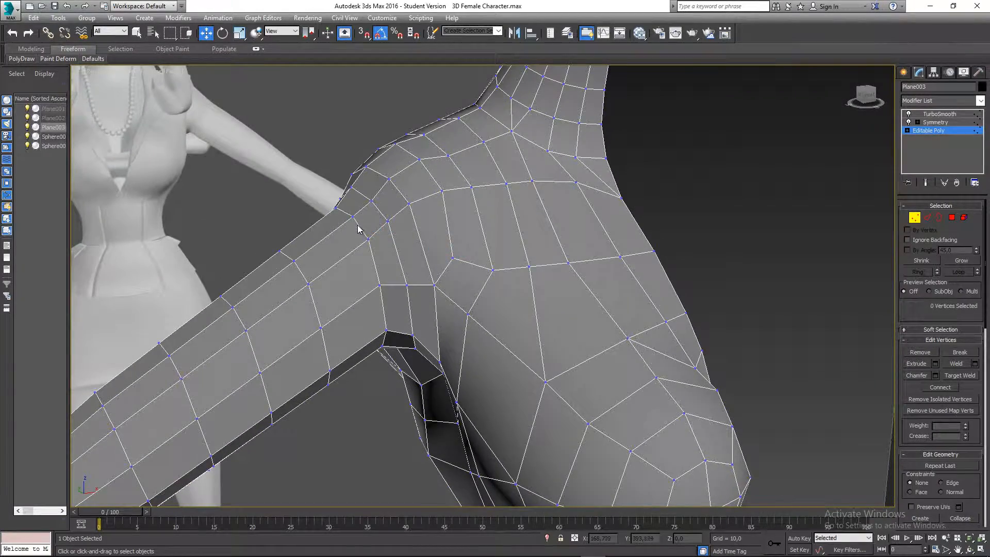
pyautogui.scroll(-5, 350, 229)
pyautogui.moveTo(349, 230); pyautogui.dragTo(469, 209, button='middle')
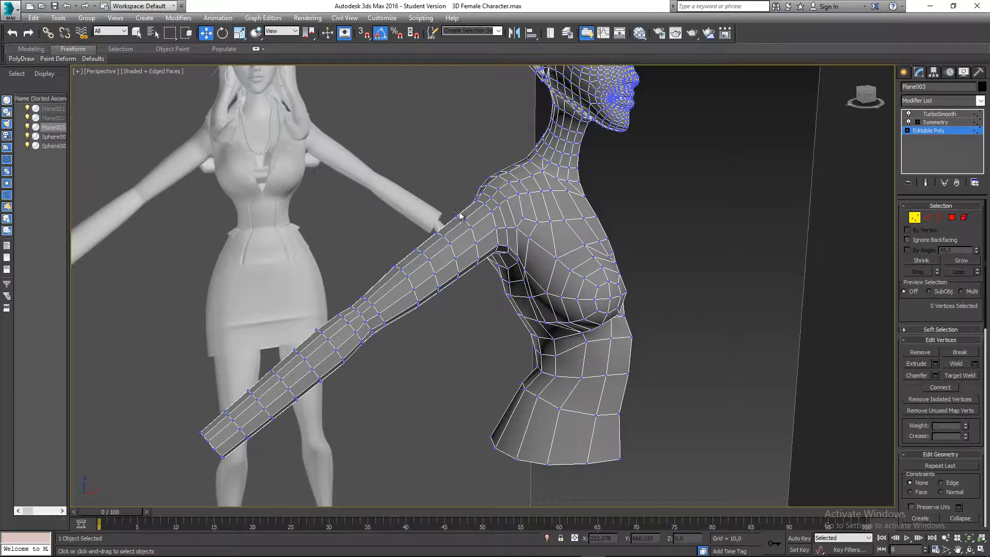
pyautogui.scroll(4, 556, 227)
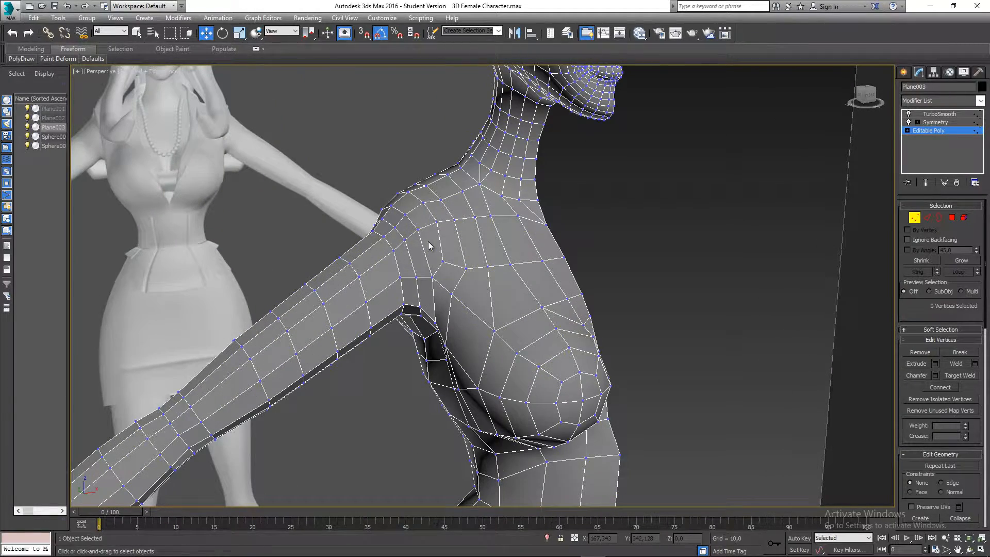
pyautogui.scroll(-4, 452, 186)
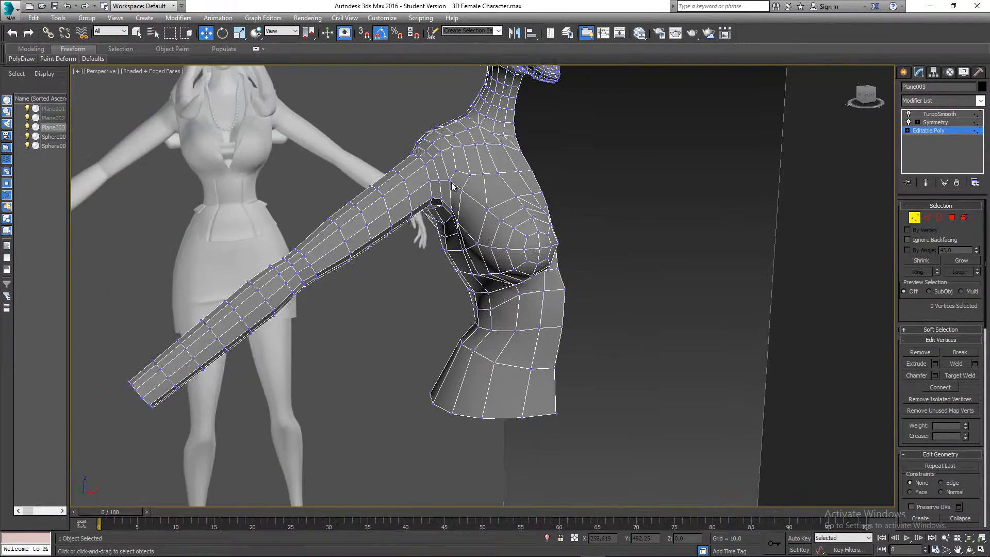
# Compare the arm, shoulder and armpit mesh with the front reference figure
pyautogui.moveTo(451, 183); pyautogui.dragTo(448, 211, button='middle')
pyautogui.moveTo(534, 208); pyautogui.dragTo(557, 238, button='middle')
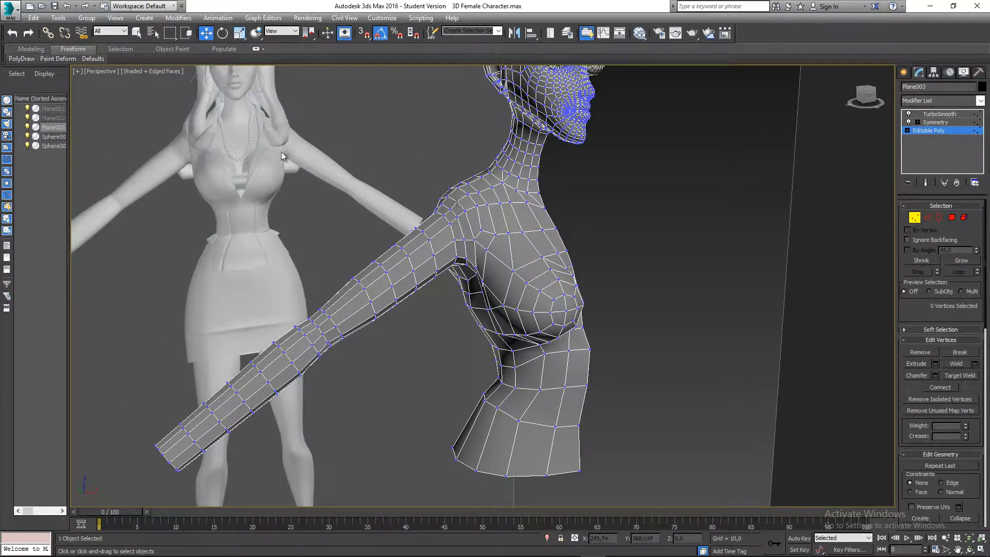
pyautogui.moveTo(264, 184); pyautogui.dragTo(263, 199, button='middle')
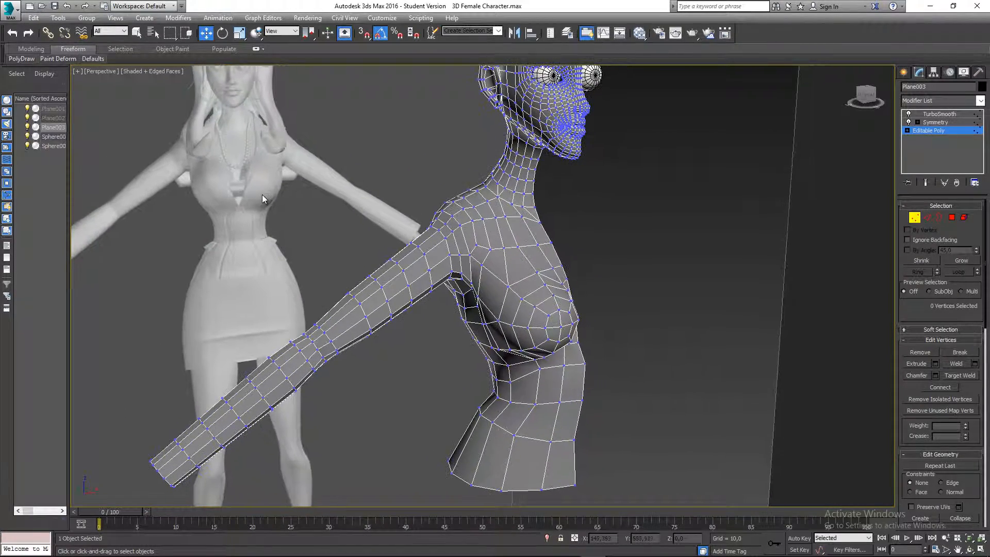
pyautogui.scroll(2, 437, 275)
pyautogui.scroll(-2, 436, 277)
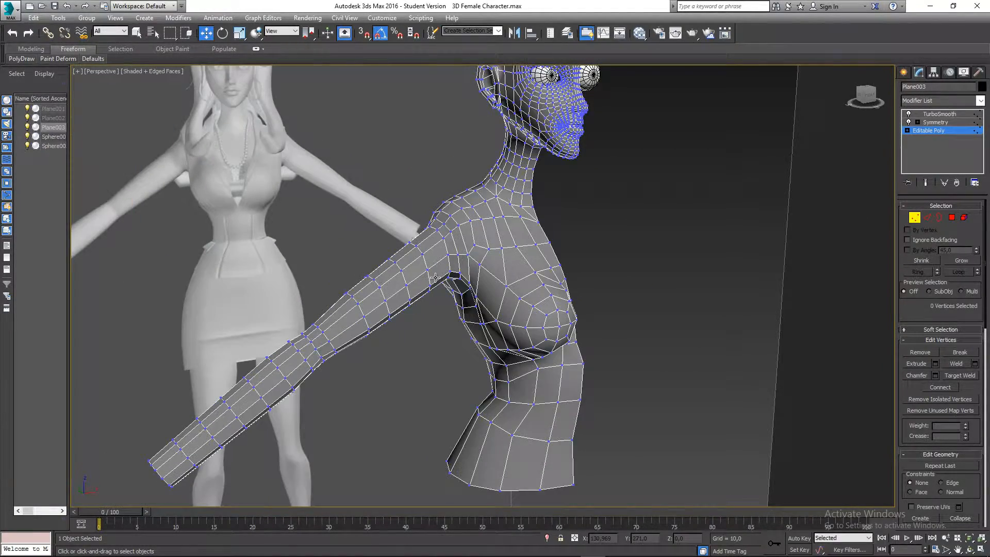
pyautogui.moveTo(435, 278)
pyautogui.keyDown('alt'); pyautogui.mouseDown(button='middle')
pyautogui.moveTo(390, 293)
pyautogui.moveTo(395, 275)
pyautogui.moveTo(448, 283)
pyautogui.mouseUp(button='middle'); pyautogui.keyUp('alt')
pyautogui.scroll(2, 377, 271)
pyautogui.click(384, 268)
pyautogui.click(395, 211)
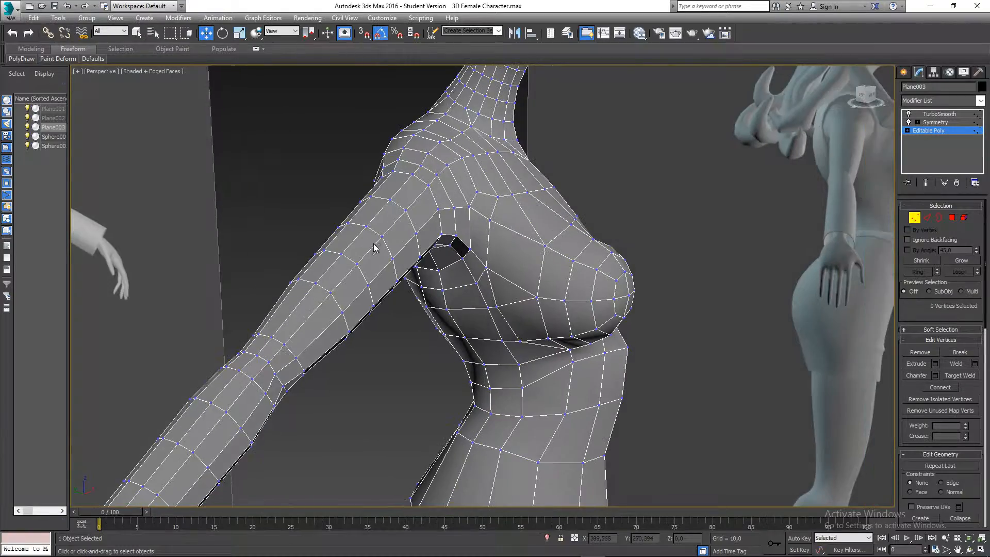
pyautogui.moveTo(374, 248); pyautogui.dragTo(346, 155, button='middle')
pyautogui.scroll(-2, 418, 261)
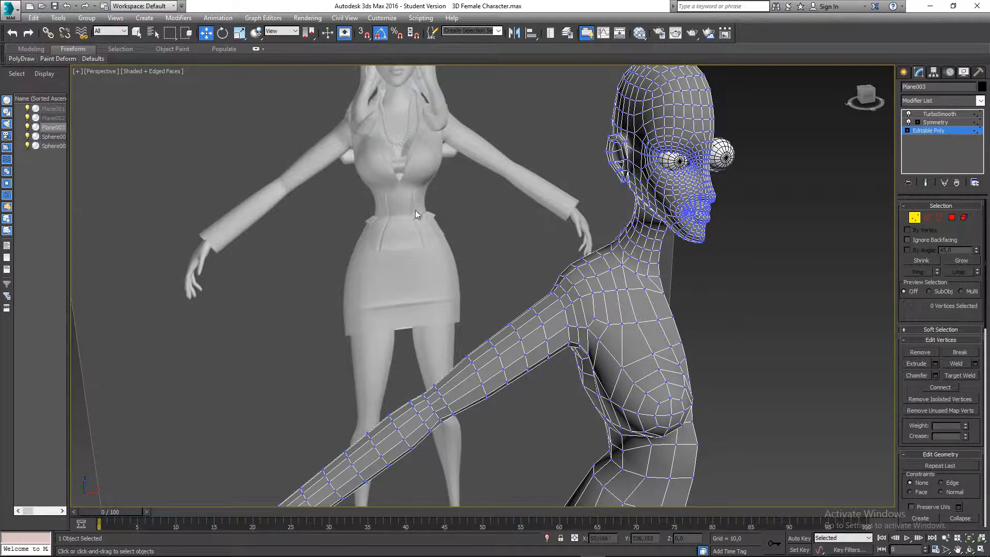
# Check the arm and torso proportions against the front and side reference figures and save the scene
pyautogui.moveTo(389, 149); pyautogui.dragTo(351, 140, button='middle')
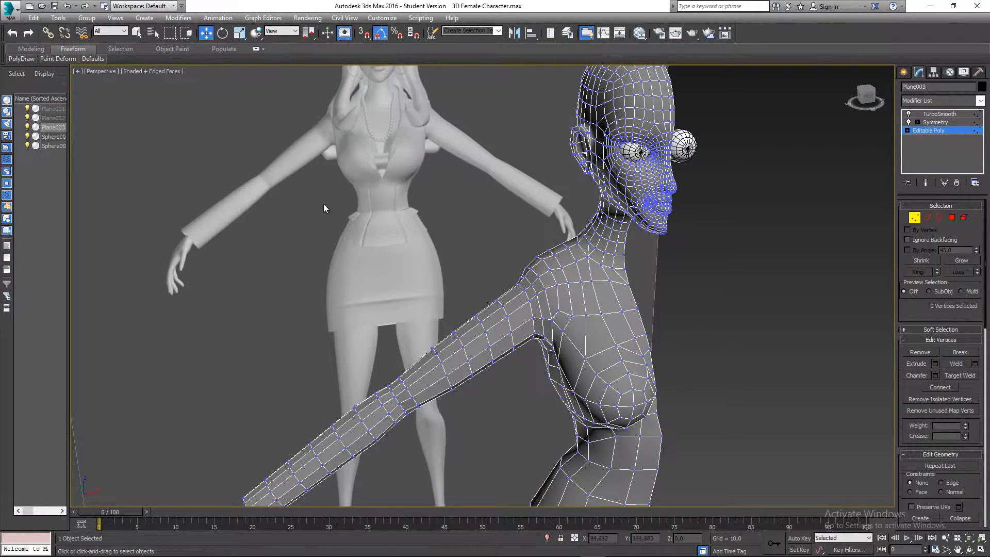
pyautogui.keyDown('alt'); pyautogui.moveTo(405, 222); pyautogui.dragTo(410, 181, button='middle'); pyautogui.keyUp('alt')
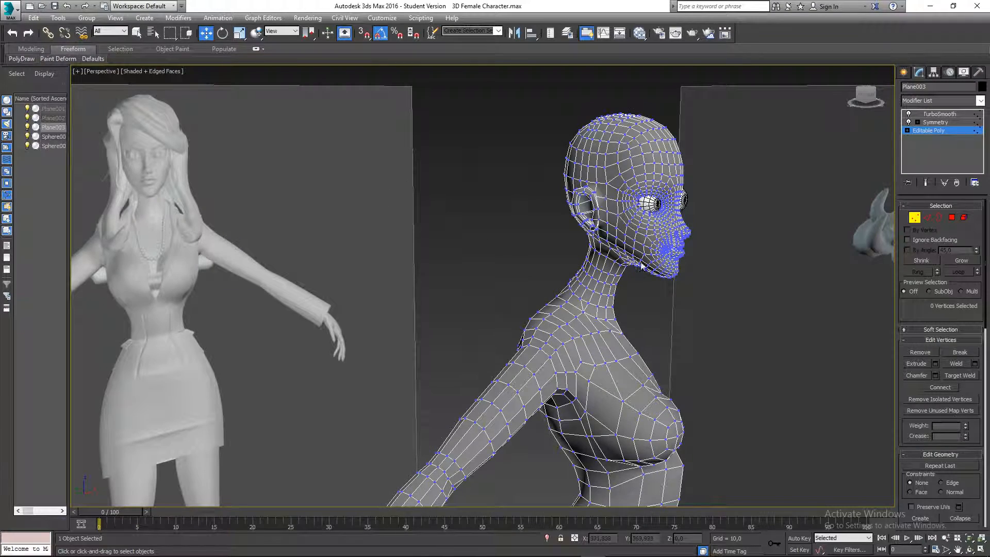
pyautogui.keyDown('alt'); pyautogui.moveTo(641, 266); pyautogui.dragTo(366, 259, button='middle'); pyautogui.keyUp('alt')
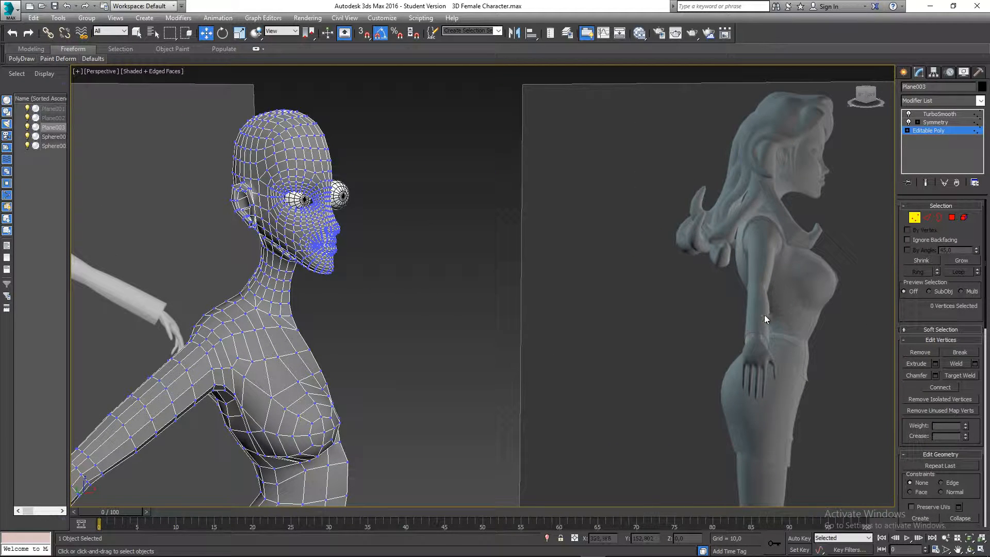
pyautogui.moveTo(767, 257); pyautogui.dragTo(745, 222, button='middle')
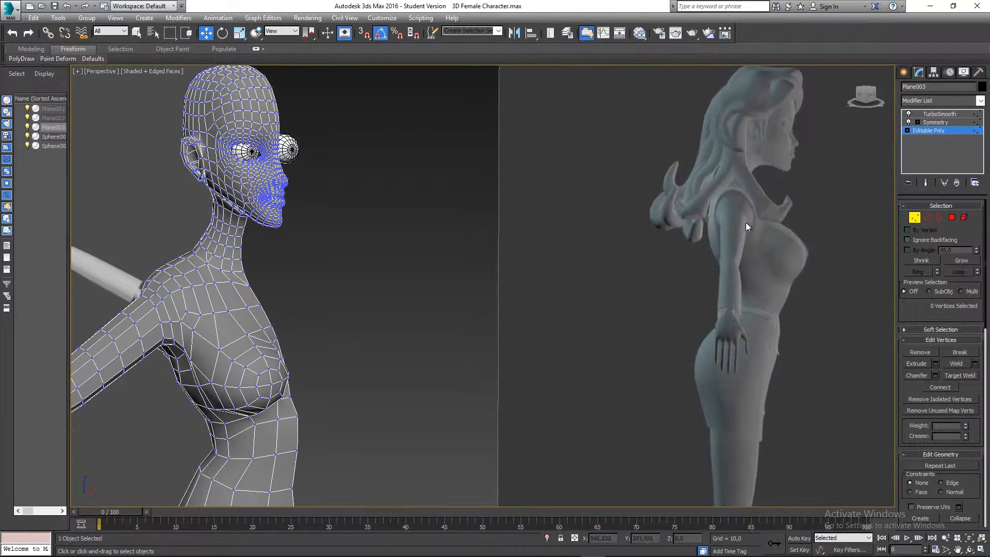
pyautogui.keyDown('alt'); pyautogui.moveTo(730, 265); pyautogui.dragTo(532, 236, button='middle'); pyautogui.keyUp('alt')
pyautogui.hotkey('ctrl', 's')
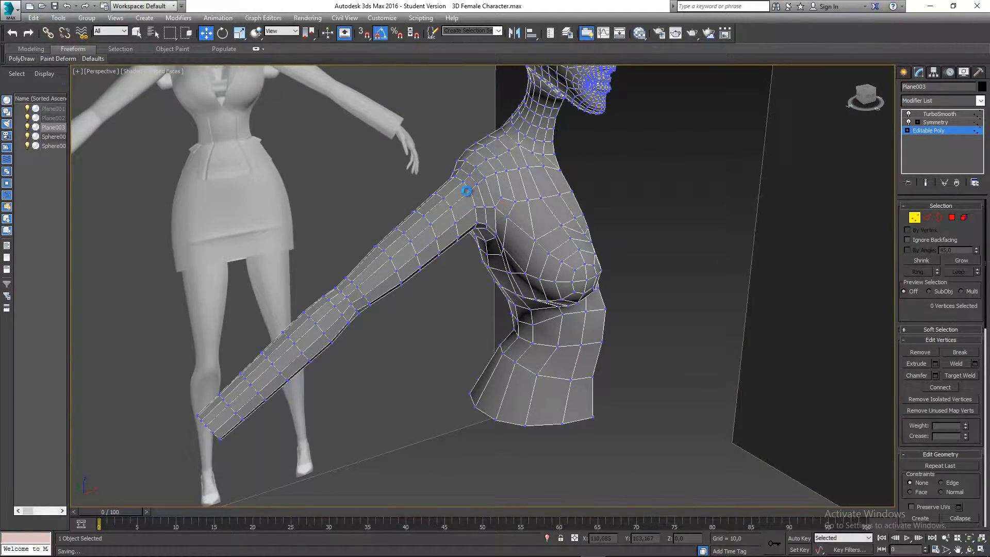
pyautogui.keyDown('alt'); pyautogui.moveTo(422, 206); pyautogui.dragTo(421, 262, button='middle'); pyautogui.keyUp('alt')
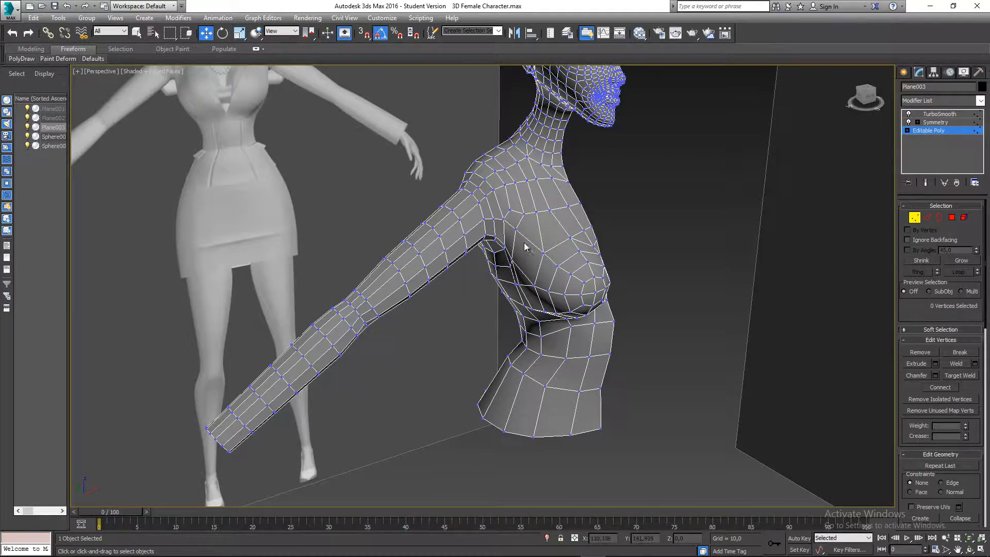
pyautogui.moveTo(500, 213); pyautogui.dragTo(543, 300, button='middle')
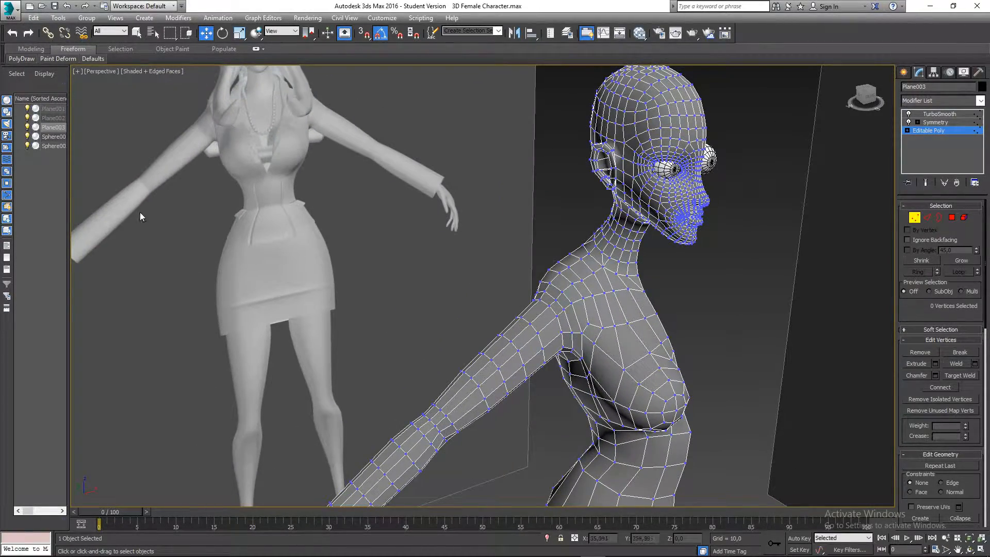
pyautogui.moveTo(140, 212); pyautogui.dragTo(340, 203, button='middle')
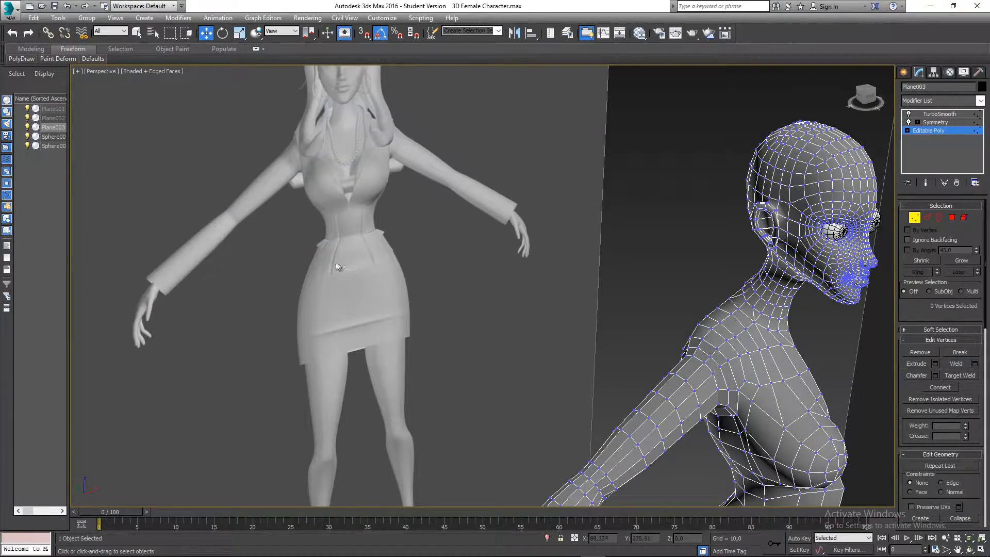
pyautogui.moveTo(337, 267)
pyautogui.mouseDown(button='middle')
pyautogui.moveTo(324, 281)
pyautogui.moveTo(321, 199)
pyautogui.moveTo(376, 322)
pyautogui.moveTo(354, 269)
pyautogui.moveTo(331, 247)
pyautogui.mouseUp(button='middle')
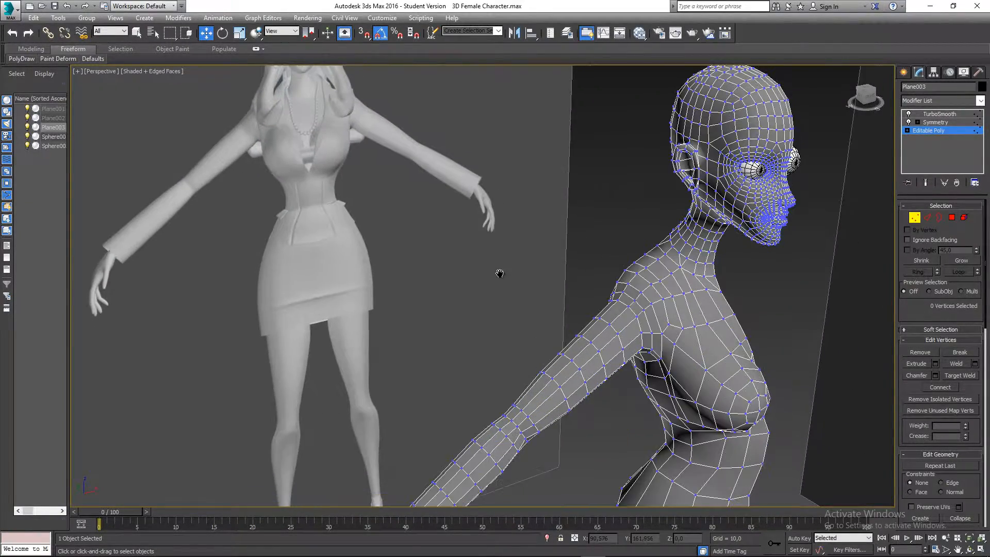
pyautogui.click(963, 217)
pyautogui.scroll(4, 666, 266)
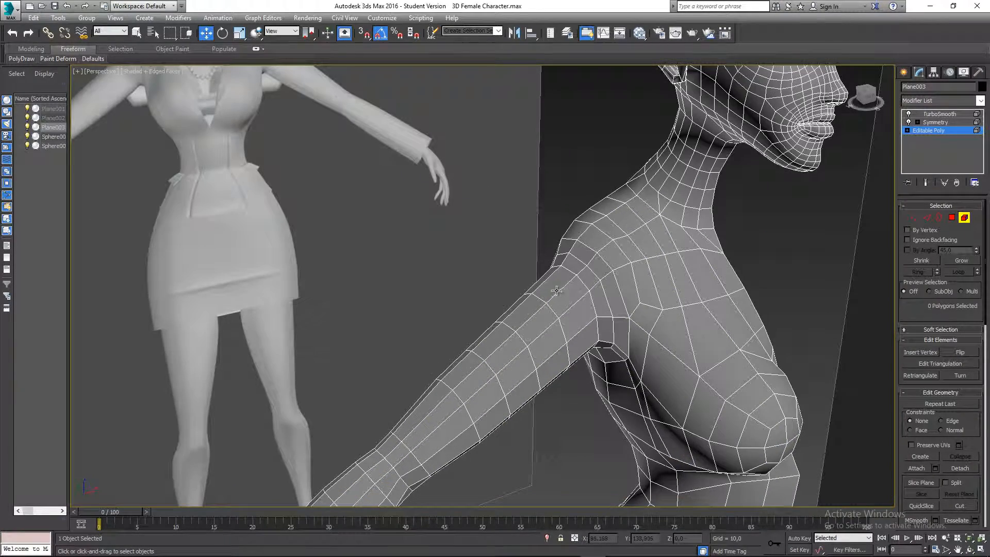
pyautogui.click(564, 293)
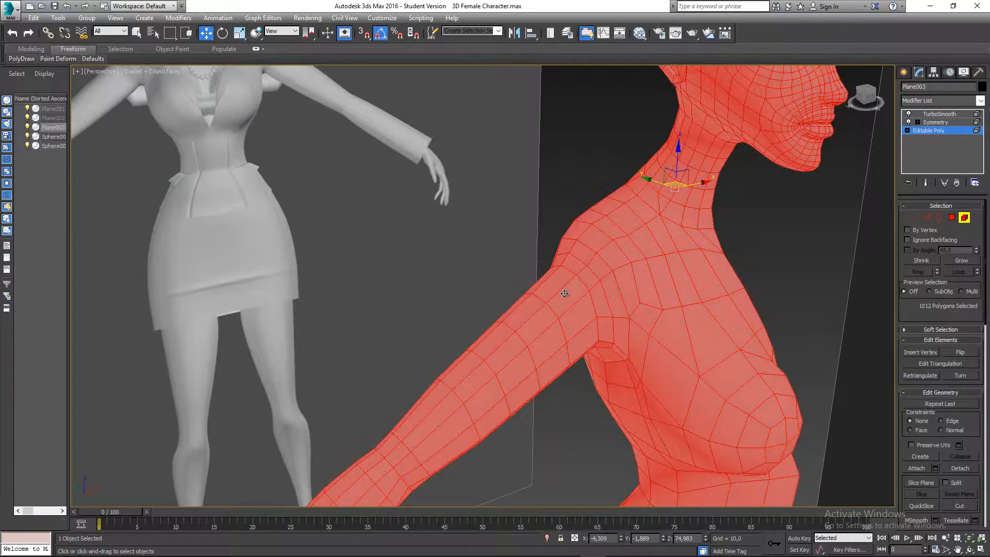
# In polygon mode, select three adjacent rings of polygons around the upper arm below the shoulder
pyautogui.click(951, 218)
pyautogui.click(772, 253)
pyautogui.click(561, 307)
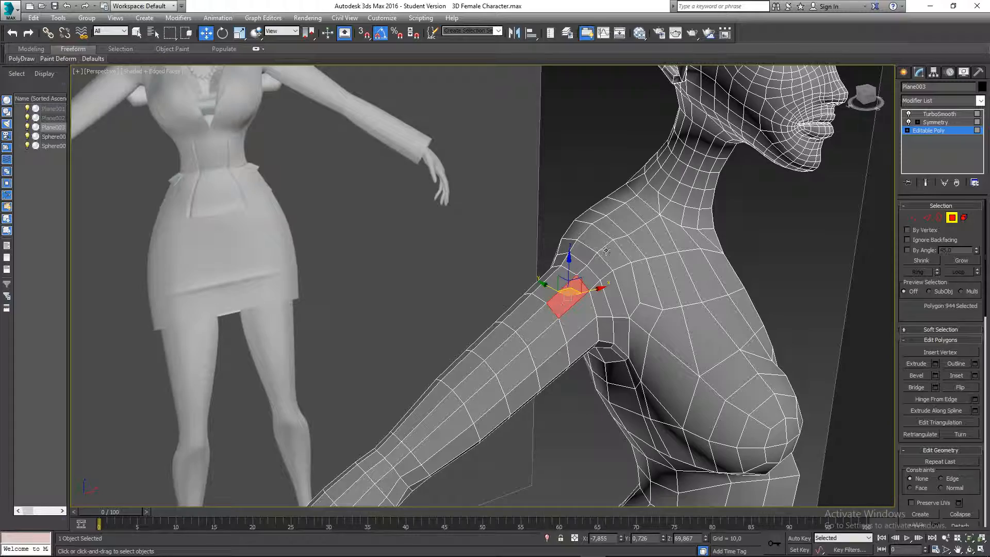
pyautogui.keyDown('alt'); pyautogui.moveTo(561, 306); pyautogui.dragTo(601, 308, button='middle'); pyautogui.keyUp('alt')
pyautogui.keyDown('shift'); pyautogui.click(578, 314); pyautogui.keyUp('shift')
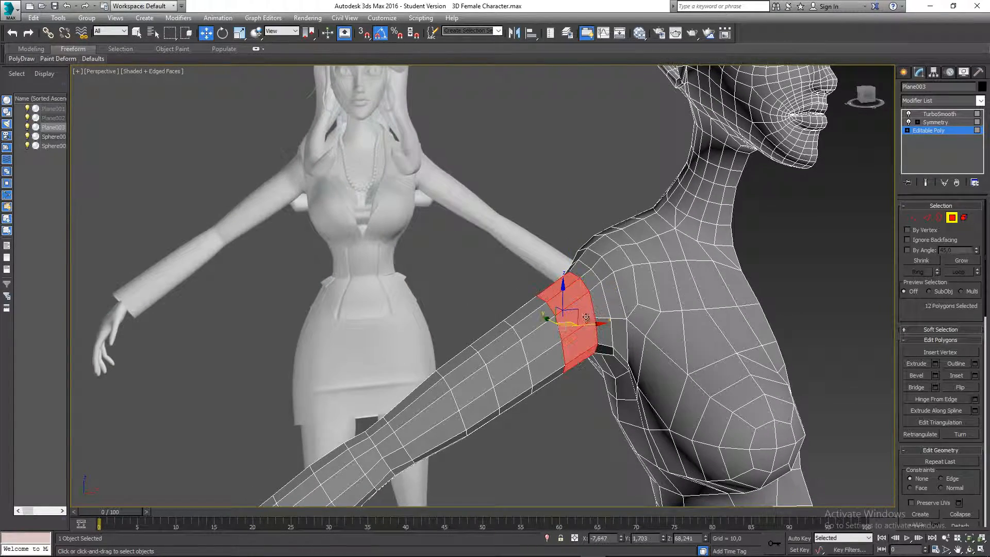
pyautogui.keyDown('ctrl'); pyautogui.click(548, 335); pyautogui.keyUp('ctrl')
pyautogui.keyDown('shift'); pyautogui.click(533, 327); pyautogui.keyUp('shift')
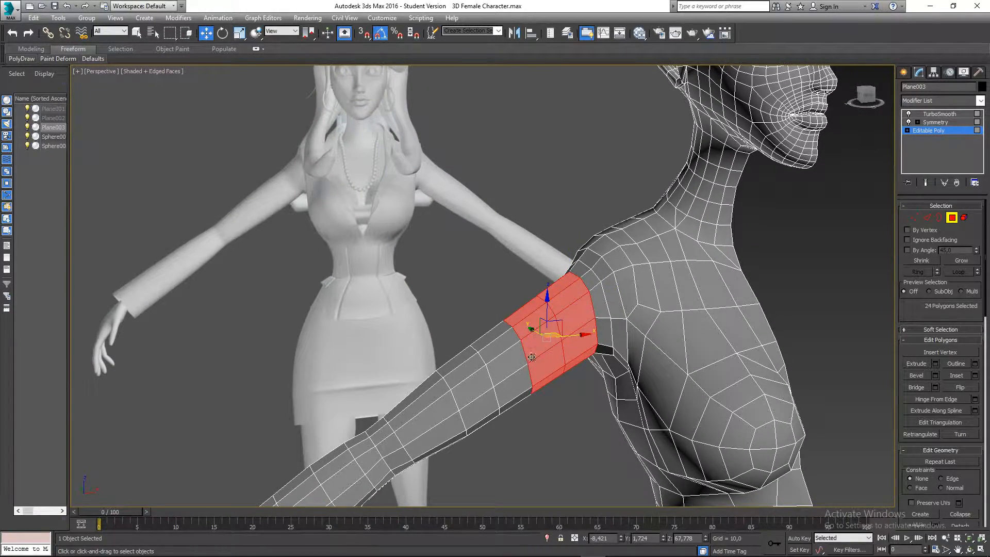
pyautogui.keyDown('ctrl'); pyautogui.click(517, 360); pyautogui.keyUp('ctrl')
pyautogui.keyDown('shift'); pyautogui.click(503, 351); pyautogui.keyUp('shift')
pyautogui.scroll(-6, 503, 351)
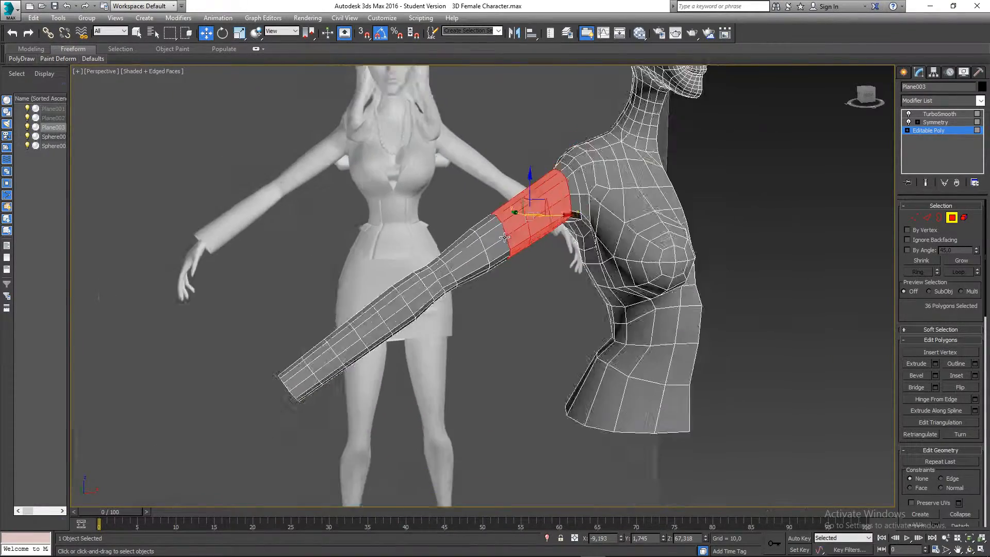
pyautogui.scroll(6, 567, 201)
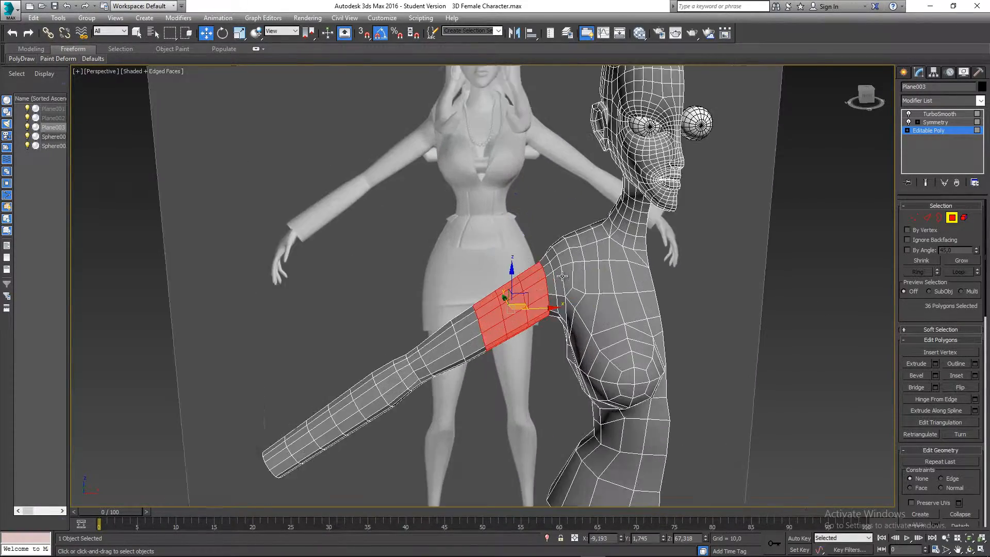
# Add the next polygon ring toward the shoulder to the selection and undo the unwanted loop selections
pyautogui.keyDown('ctrl'); pyautogui.click(530, 268); pyautogui.keyUp('ctrl')
pyautogui.keyDown('shift'); pyautogui.click(537, 268); pyautogui.keyUp('shift')
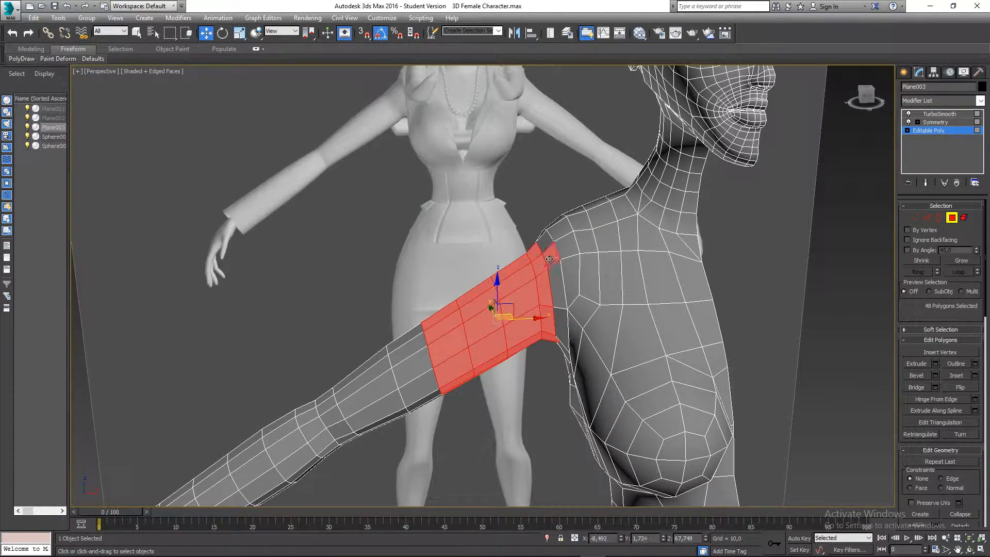
pyautogui.keyDown('shift'); pyautogui.click(559, 278); pyautogui.keyUp('shift')
pyautogui.hotkey('ctrl', 'z')
pyautogui.keyDown('shift'); pyautogui.click(563, 249); pyautogui.keyUp('shift')
pyautogui.hotkey('ctrl', 'z')
# Add individual polygons around the front of the shoulder joint to the selection and deselect the surplus ones
pyautogui.keyDown('alt'); pyautogui.moveTo(555, 264); pyautogui.dragTo(581, 276, button='middle'); pyautogui.keyUp('alt')
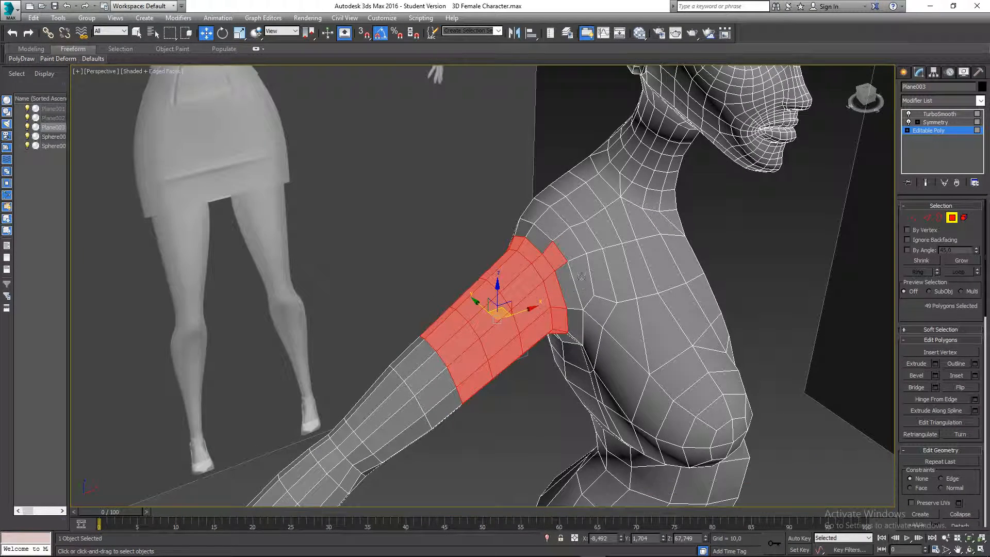
pyautogui.keyDown('ctrl'); pyautogui.click(541, 242); pyautogui.keyUp('ctrl')
pyautogui.keyDown('ctrl'); pyautogui.click(568, 290); pyautogui.keyUp('ctrl')
pyautogui.keyDown('ctrl'); pyautogui.click(571, 325); pyautogui.keyUp('ctrl')
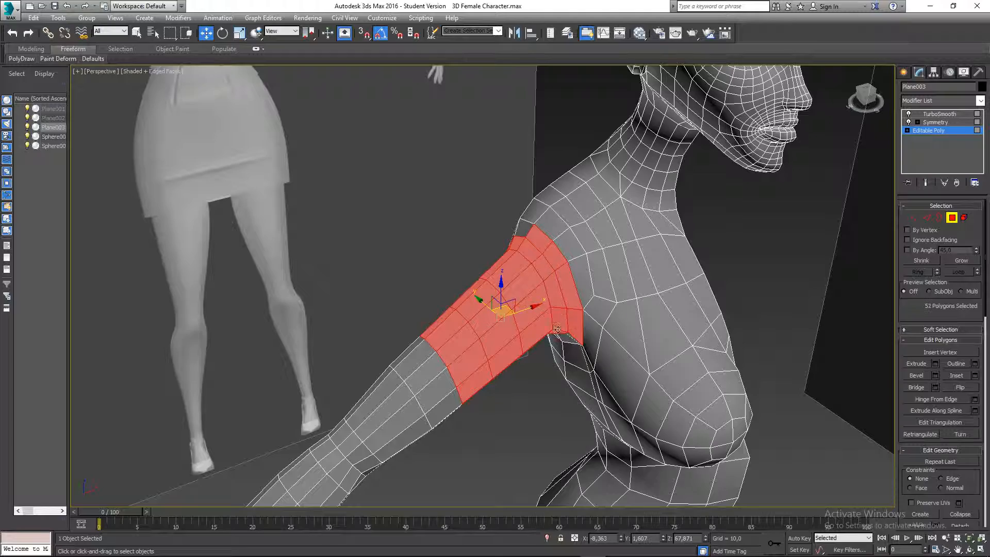
pyautogui.keyDown('alt'); pyautogui.moveTo(564, 305); pyautogui.dragTo(583, 267, button='middle'); pyautogui.keyUp('alt')
pyautogui.keyDown('alt'); pyautogui.click(519, 233); pyautogui.keyUp('alt')
pyautogui.keyDown('alt'); pyautogui.click(538, 241); pyautogui.keyUp('alt')
pyautogui.keyDown('alt'); pyautogui.click(562, 262); pyautogui.keyUp('alt')
pyautogui.keyDown('alt'); pyautogui.click(572, 301); pyautogui.keyUp('alt')
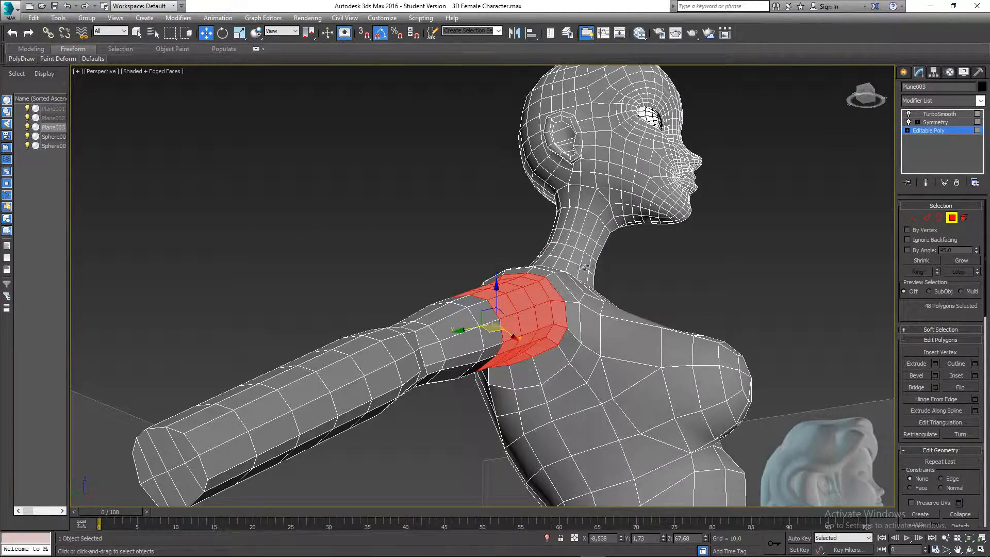
# Grow the polygon selection repeatedly from the shoulder until it covers the chest, upper waist and most of the forearm
pyautogui.click(960, 260)
pyautogui.click(961, 260)
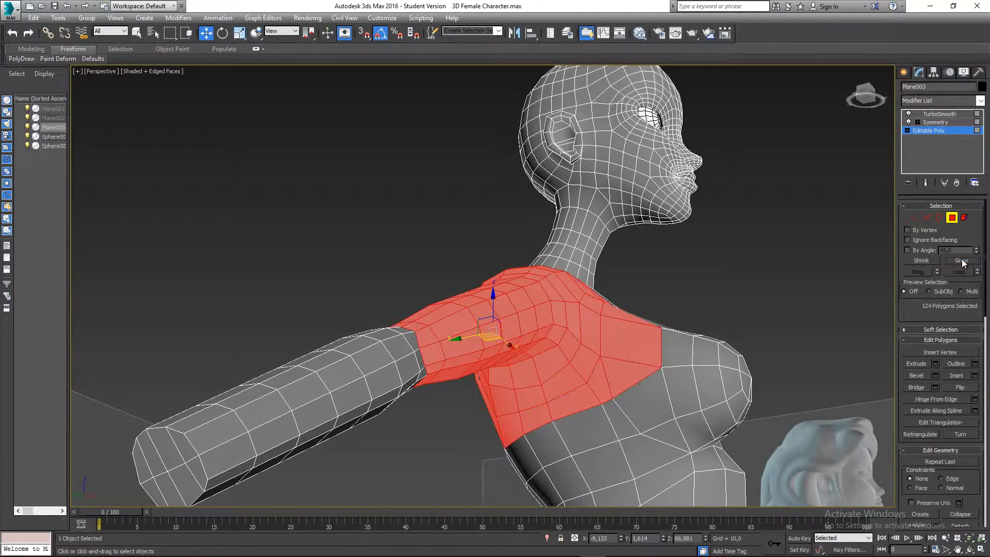
pyautogui.keyDown('alt'); pyautogui.moveTo(763, 320); pyautogui.dragTo(691, 338, button='middle'); pyautogui.keyUp('alt')
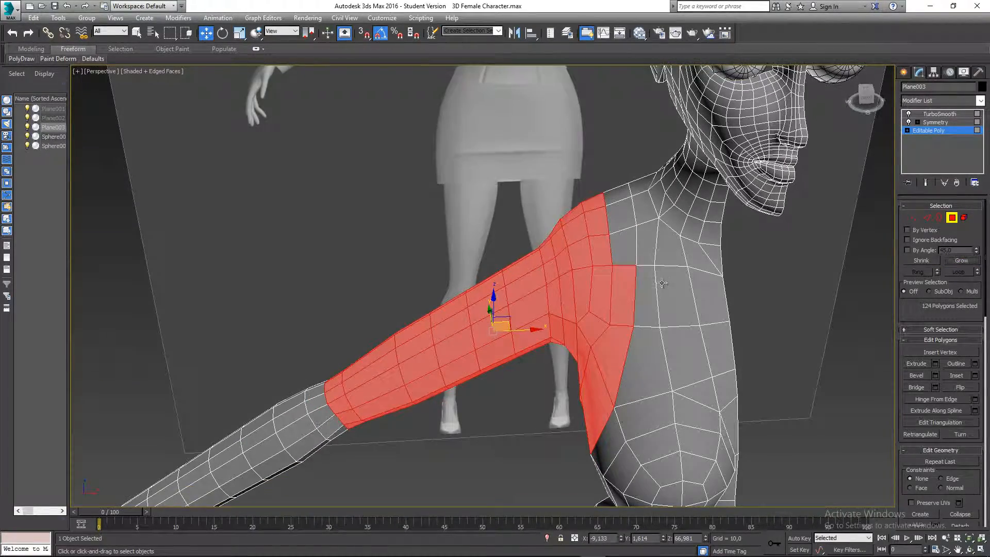
pyautogui.moveTo(640, 379); pyautogui.dragTo(639, 317, button='middle')
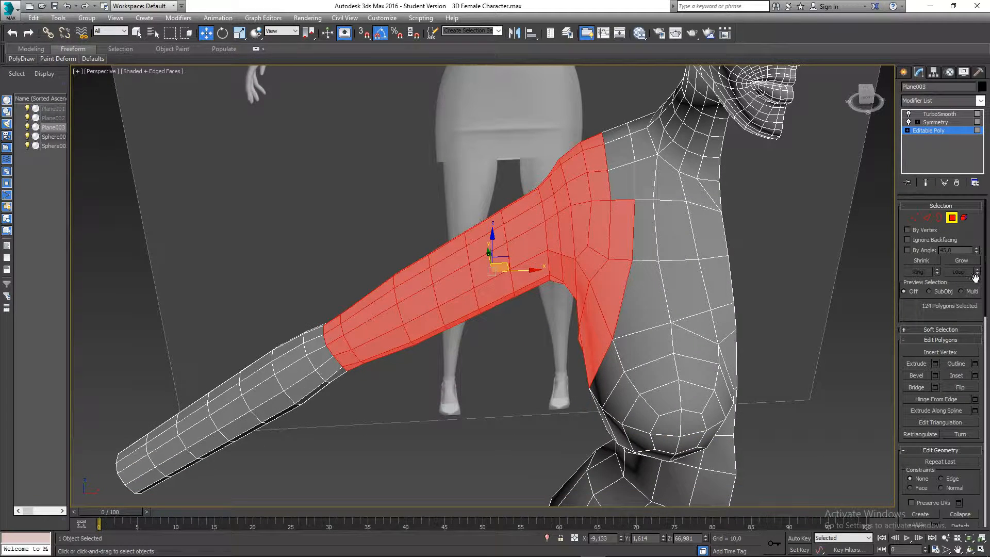
pyautogui.click(958, 260)
pyautogui.click(958, 260)
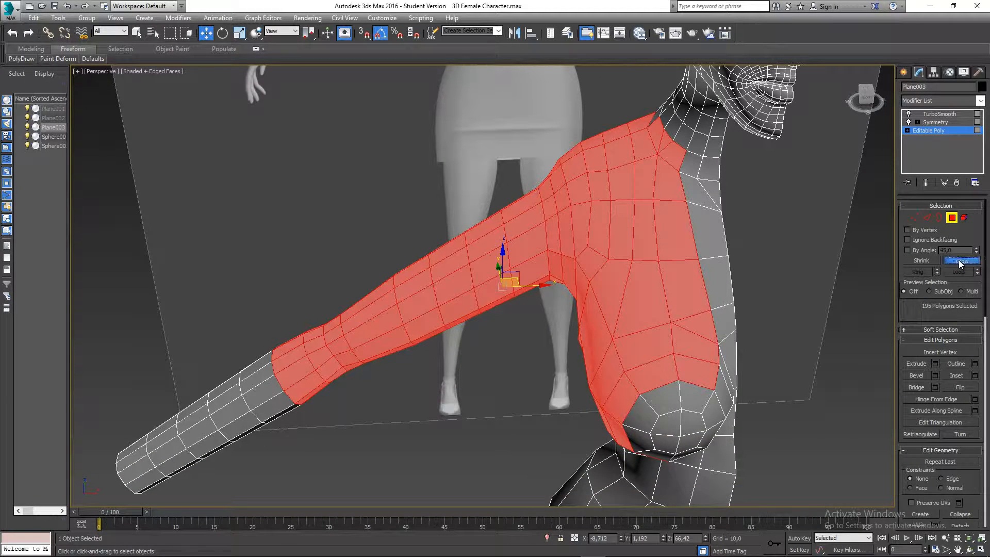
pyautogui.click(958, 260)
pyautogui.click(952, 258)
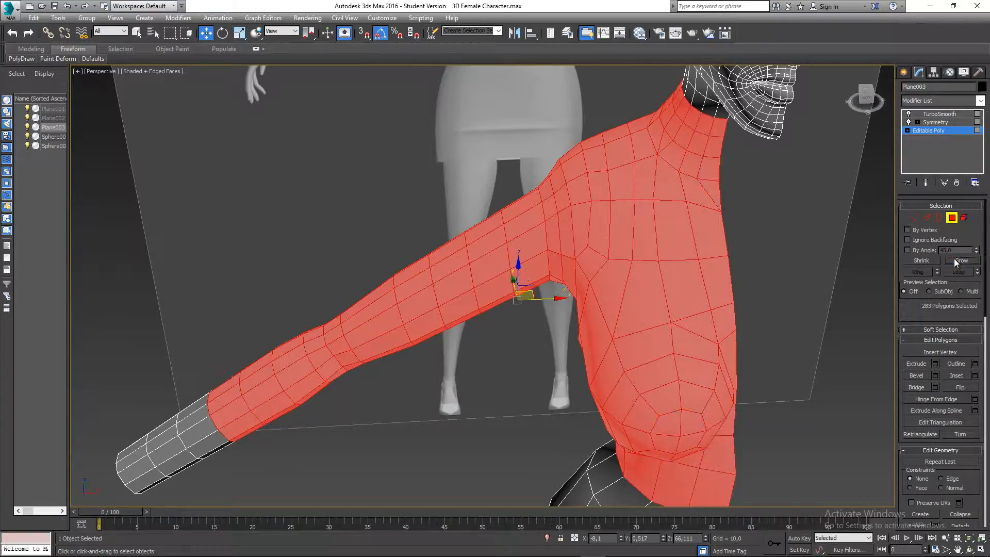
# Deselect the neck polygons and add the missing upper-back polygon so the selection ends at the base of the neck
pyautogui.keyDown('alt'); pyautogui.moveTo(845, 263); pyautogui.dragTo(769, 306, button='middle'); pyautogui.keyUp('alt')
pyautogui.keyDown('alt'); pyautogui.moveTo(680, 217); pyautogui.dragTo(678, 233); pyautogui.keyUp('alt')
pyautogui.keyDown('alt'); pyautogui.moveTo(678, 233); pyautogui.dragTo(682, 209, button='middle'); pyautogui.keyUp('alt')
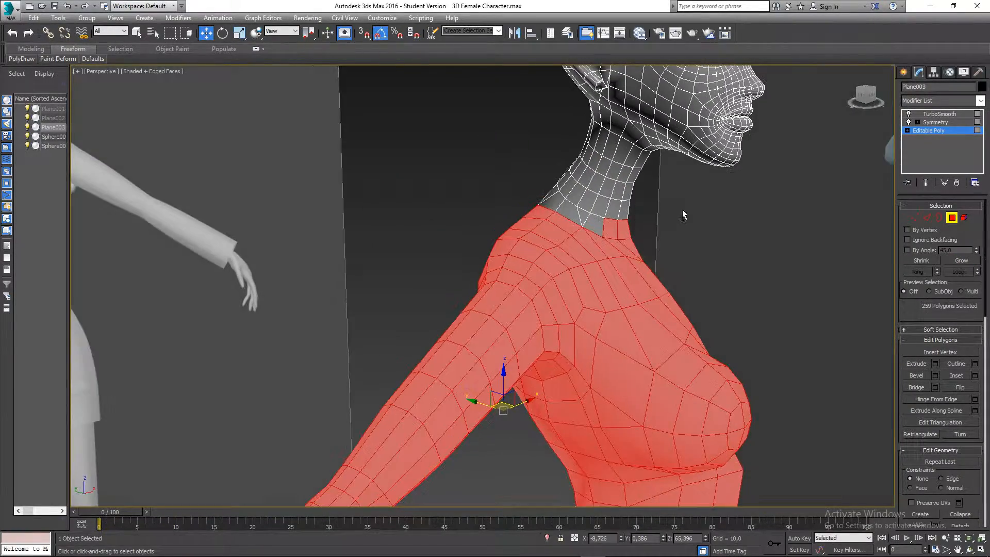
pyautogui.keyDown('alt'); pyautogui.moveTo(596, 232); pyautogui.dragTo(433, 268, button='middle'); pyautogui.keyUp('alt')
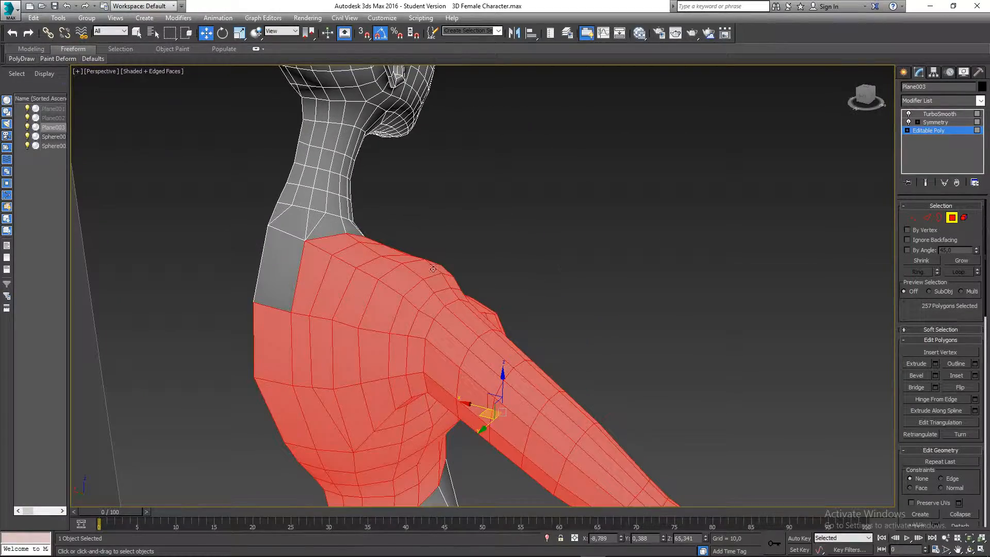
pyautogui.keyDown('ctrl'); pyautogui.click(286, 272); pyautogui.keyUp('ctrl')
pyautogui.keyDown('alt'); pyautogui.moveTo(286, 273); pyautogui.dragTo(554, 299, button='middle'); pyautogui.keyUp('alt')
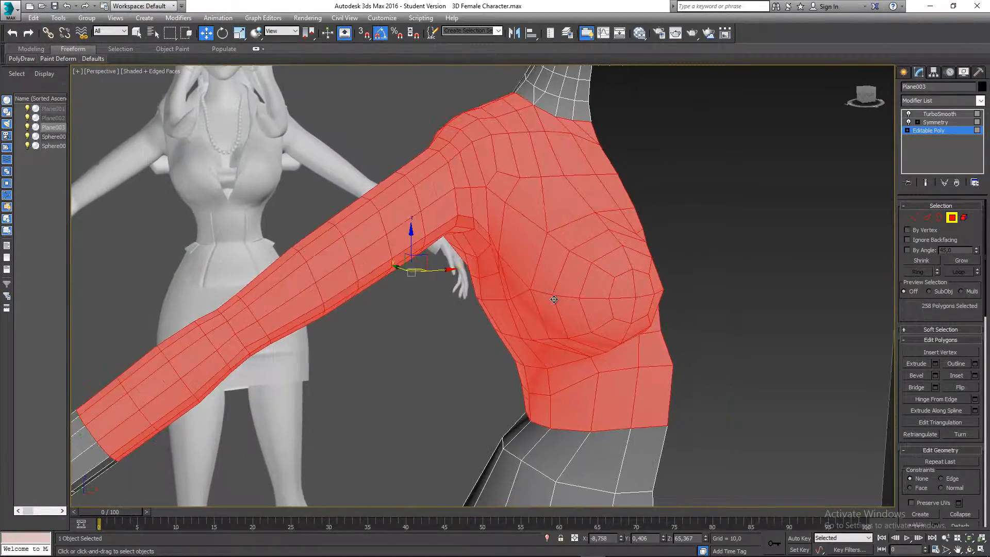
pyautogui.scroll(-4, 552, 256)
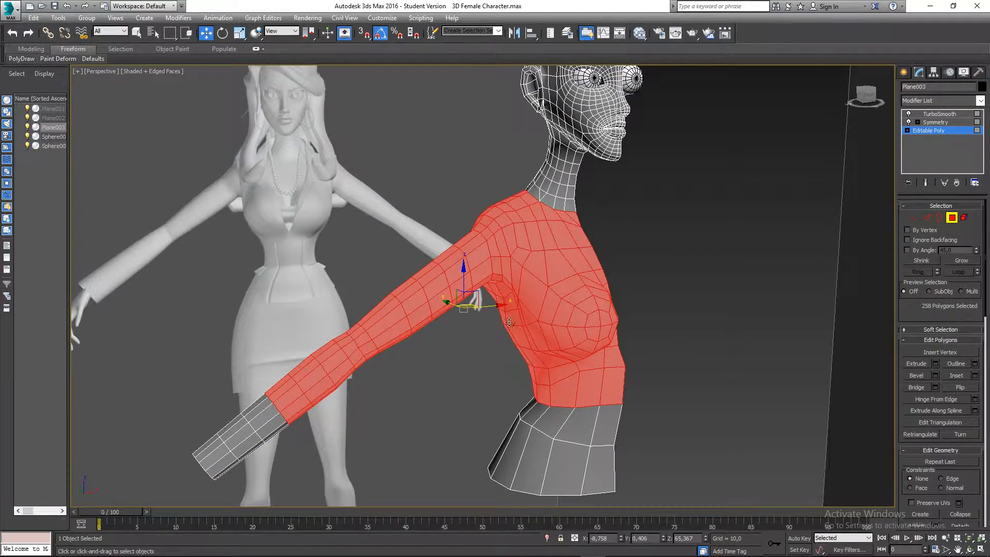
pyautogui.scroll(-3, 543, 283)
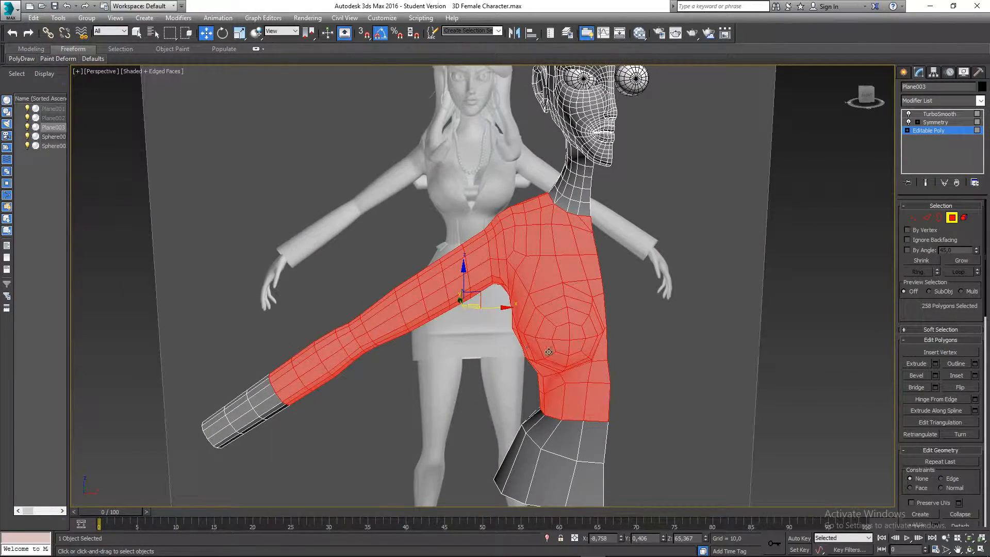
# Clear the polygon selection, leave polygon editing and return the body to its TurboSmooth level
pyautogui.moveTo(457, 209); pyautogui.dragTo(521, 263, button='middle')
pyautogui.keyDown('alt'); pyautogui.moveTo(520, 262); pyautogui.dragTo(558, 274, button='middle'); pyautogui.keyUp('alt')
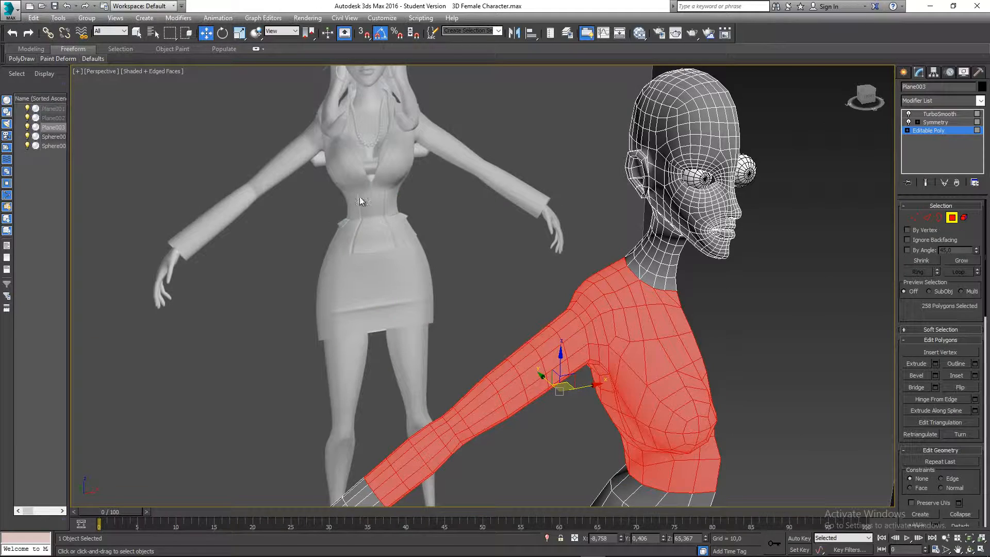
pyautogui.moveTo(380, 185); pyautogui.dragTo(371, 170, button='middle')
pyautogui.moveTo(413, 288); pyautogui.dragTo(382, 256, button='middle')
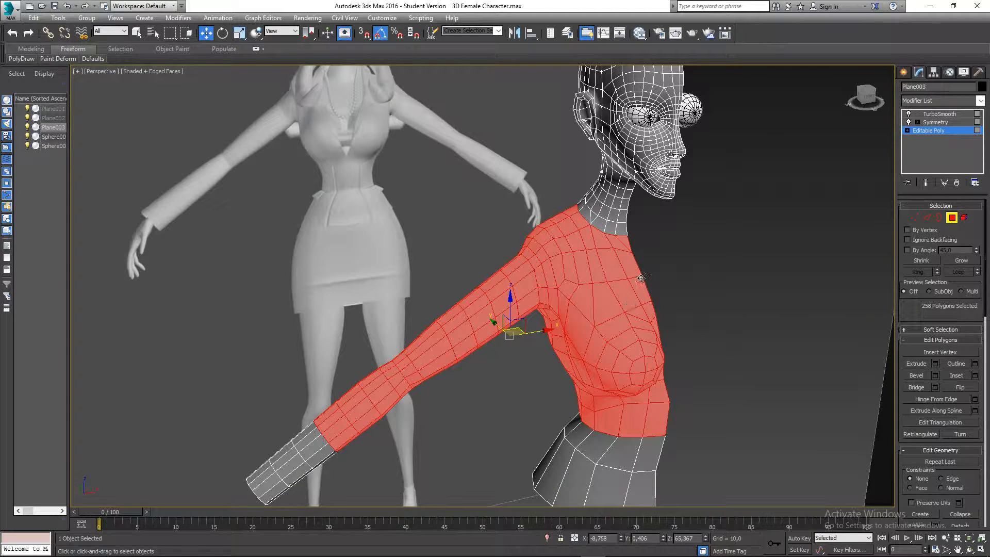
pyautogui.click(682, 310)
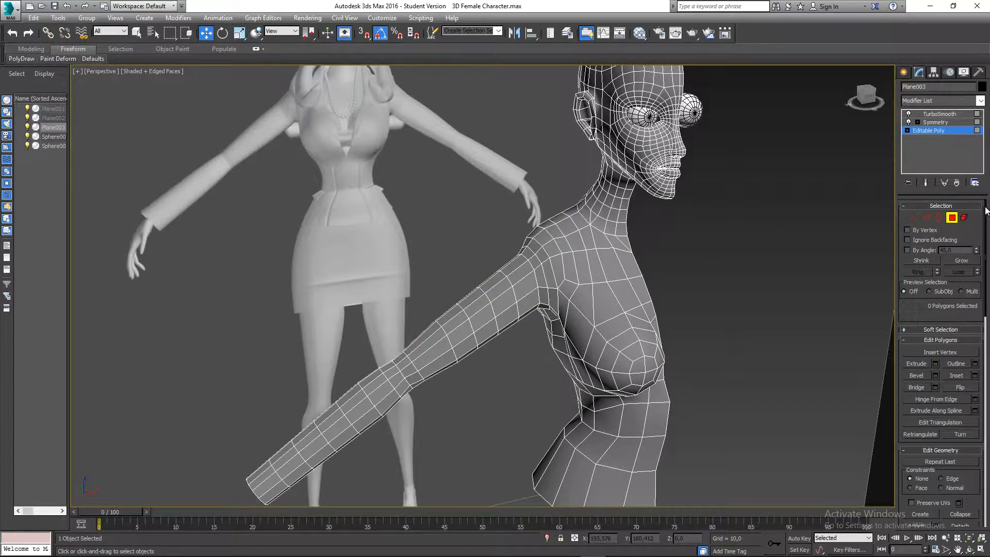
pyautogui.click(953, 219)
pyautogui.click(793, 256)
pyautogui.moveTo(639, 304); pyautogui.dragTo(572, 252, button='middle')
pyautogui.click(538, 271)
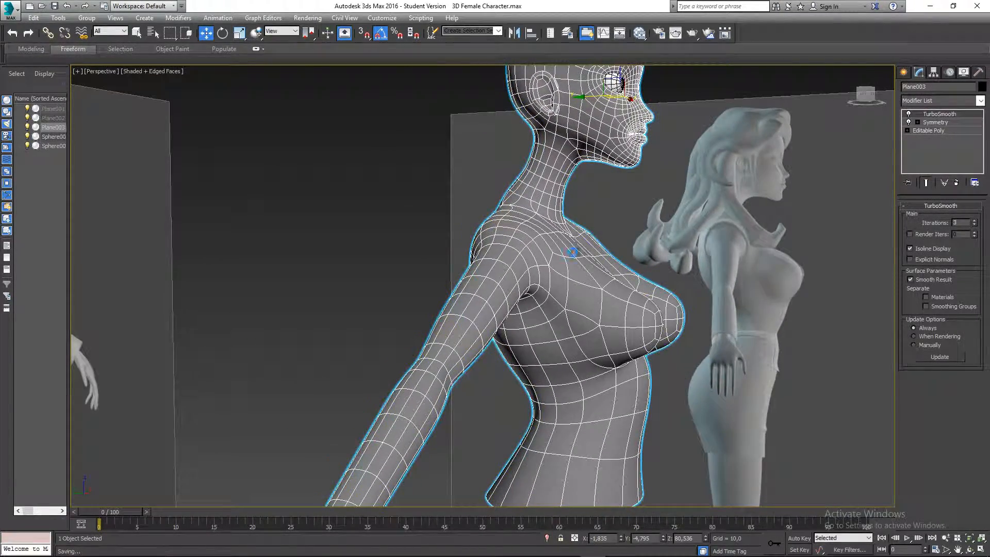
# Deselect and reselect the smoothed body mesh, and save the scene
pyautogui.moveTo(470, 292); pyautogui.dragTo(469, 291, button='middle')
pyautogui.keyDown('alt'); pyautogui.moveTo(610, 277); pyautogui.dragTo(559, 300, button='middle'); pyautogui.keyUp('alt')
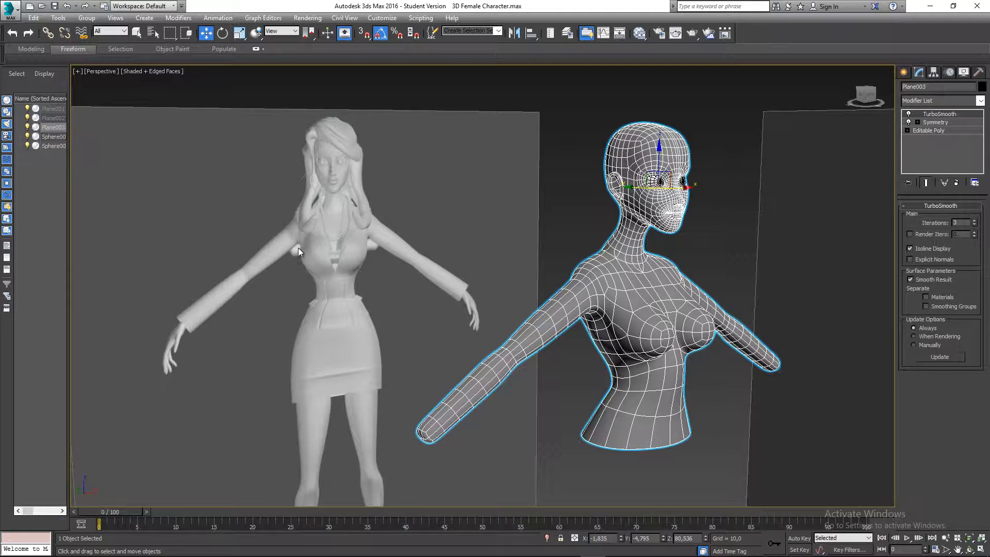
pyautogui.click(517, 280)
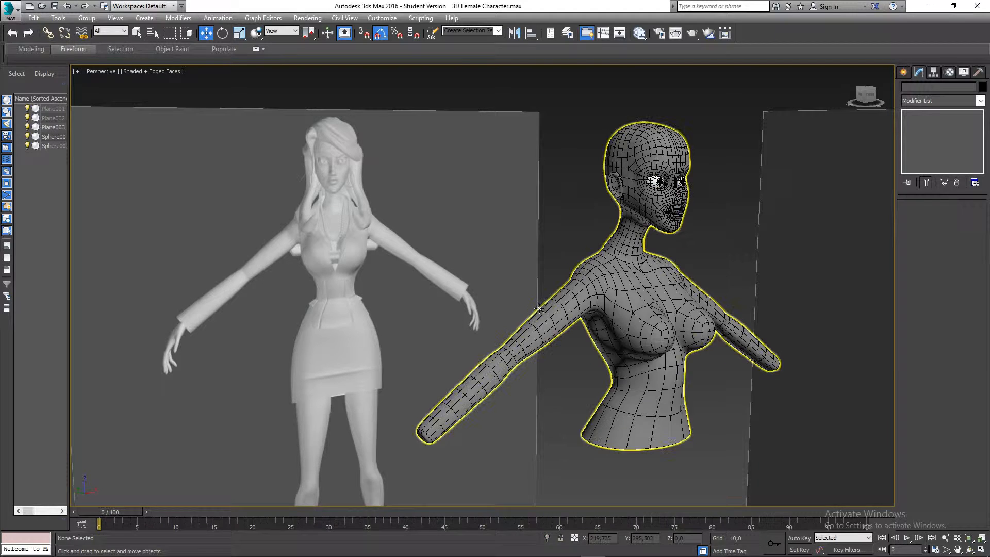
pyautogui.click(546, 315)
pyautogui.hotkey('ctrl', 's')
pyautogui.keyDown('alt'); pyautogui.moveTo(548, 268); pyautogui.dragTo(516, 288, button='middle'); pyautogui.keyUp('alt')
pyautogui.scroll(3, 516, 288)
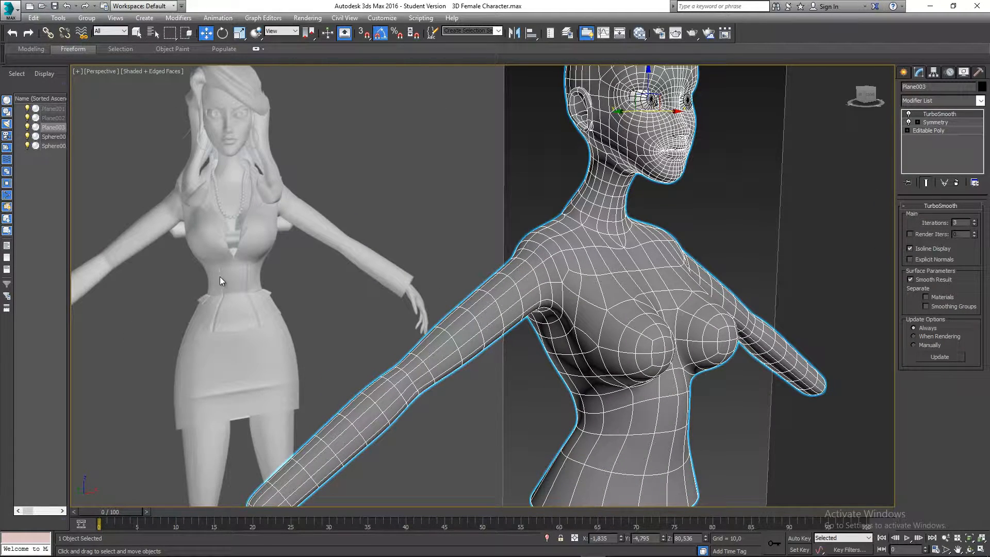
# Examine the smoothed arms, torso and armpit from several angles and compare them with the front reference image
pyautogui.scroll(-2, 294, 299)
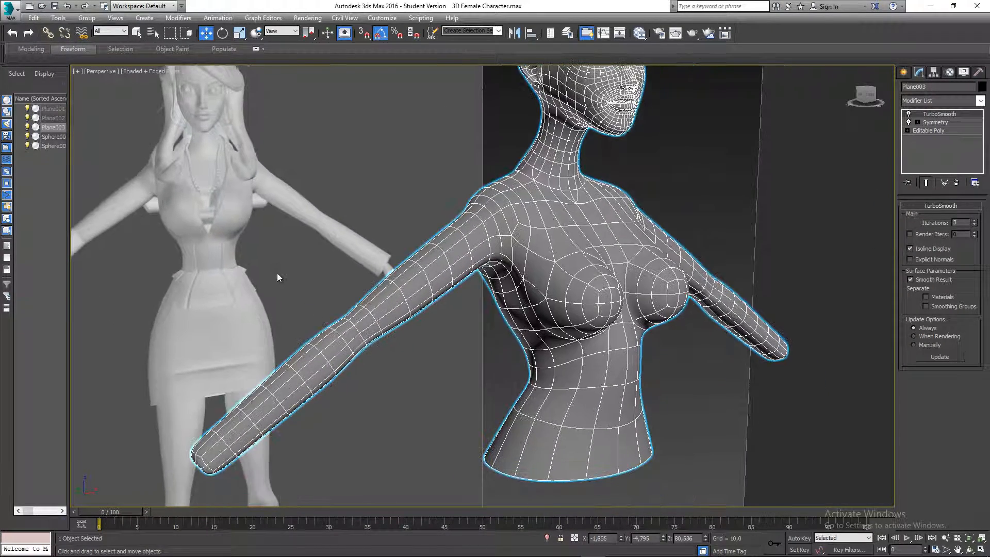
pyautogui.click(284, 276)
pyautogui.click(384, 304)
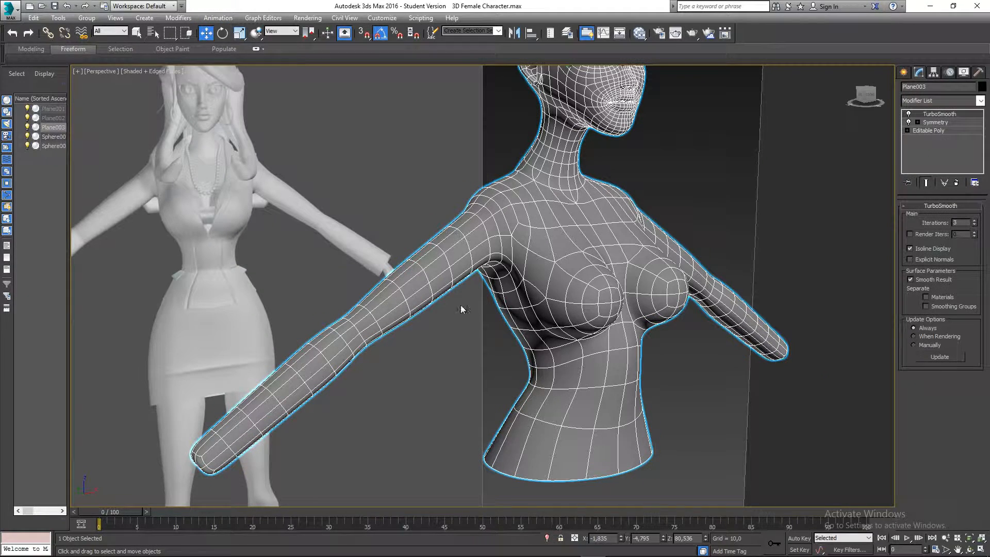
pyautogui.click(492, 313)
pyautogui.click(463, 263)
pyautogui.keyDown('alt'); pyautogui.moveTo(498, 258); pyautogui.dragTo(507, 286, button='middle'); pyautogui.keyUp('alt')
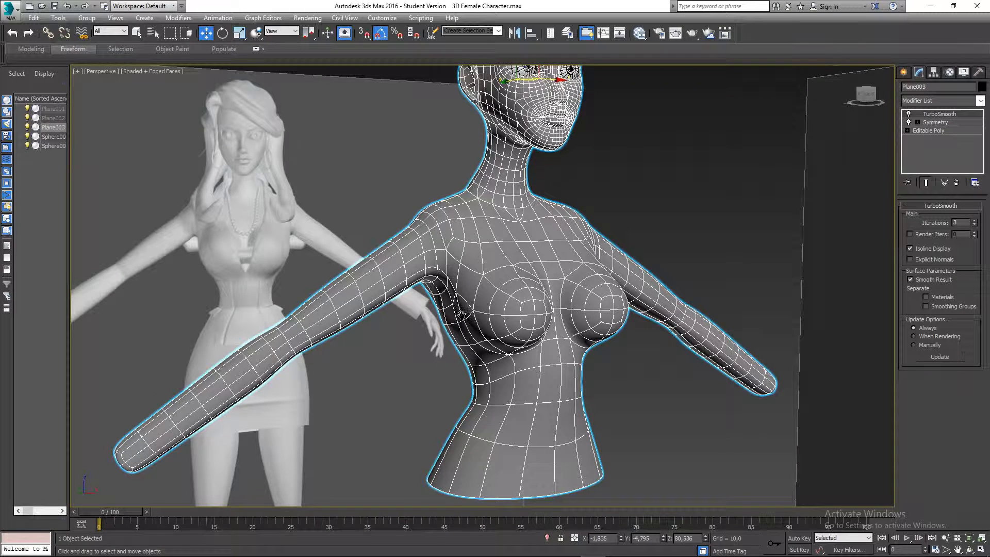
pyautogui.keyDown('alt'); pyautogui.moveTo(462, 314); pyautogui.dragTo(424, 317, button='middle'); pyautogui.keyUp('alt')
pyautogui.click(424, 318)
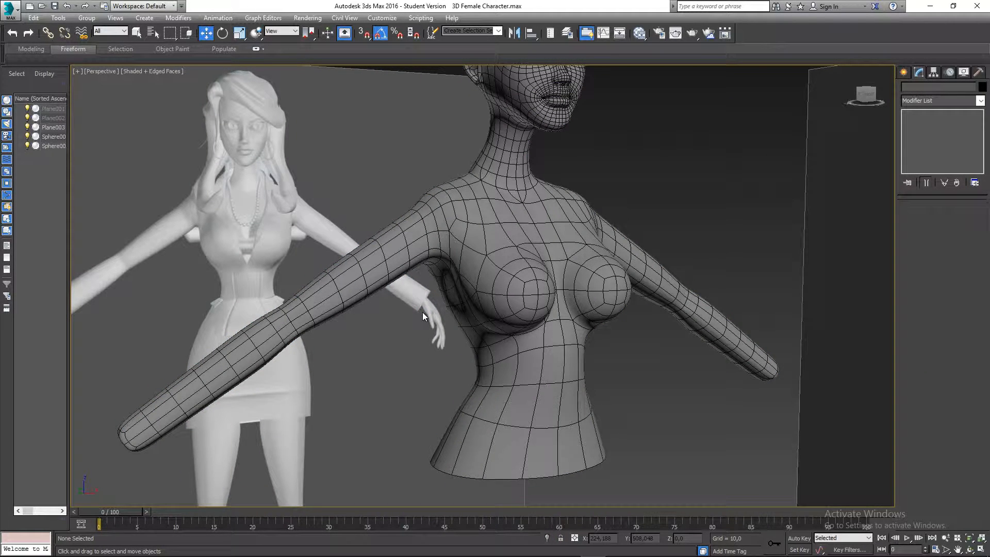
pyautogui.click(420, 310)
pyautogui.moveTo(420, 310)
pyautogui.keyDown('alt'); pyautogui.mouseDown(button='middle')
pyautogui.moveTo(410, 290)
pyautogui.moveTo(446, 271)
pyautogui.moveTo(415, 315)
pyautogui.mouseUp(button='middle'); pyautogui.keyUp('alt')
pyautogui.scroll(5, 445, 270)
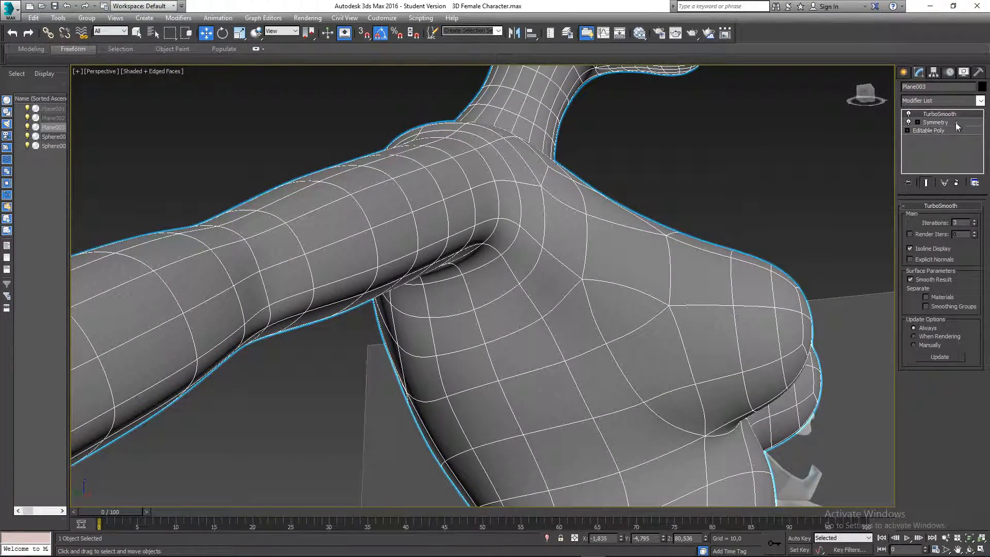
pyautogui.keyDown('alt'); pyautogui.moveTo(526, 264); pyautogui.dragTo(474, 285, button='middle'); pyautogui.keyUp('alt')
pyautogui.keyDown('alt'); pyautogui.moveTo(508, 340); pyautogui.dragTo(498, 350, button='middle'); pyautogui.keyUp('alt')
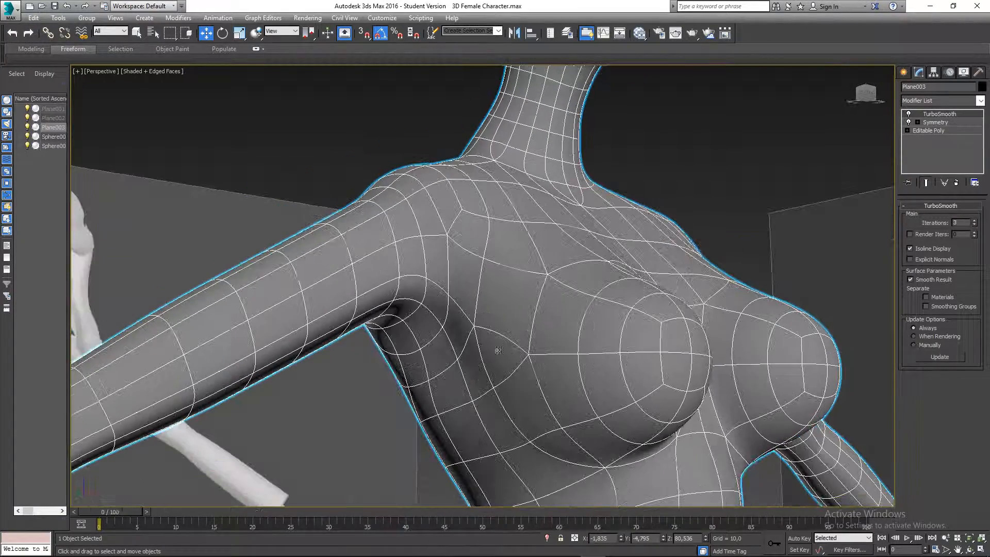
# Switch to vertex editing on the Editable Poly level with the smoothed end result shown
pyautogui.click(937, 130)
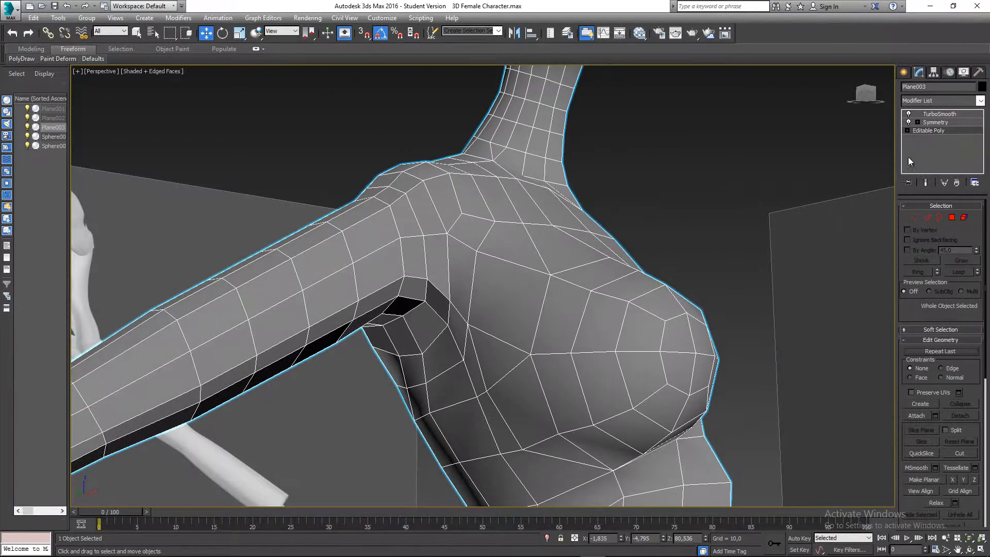
pyautogui.click(925, 182)
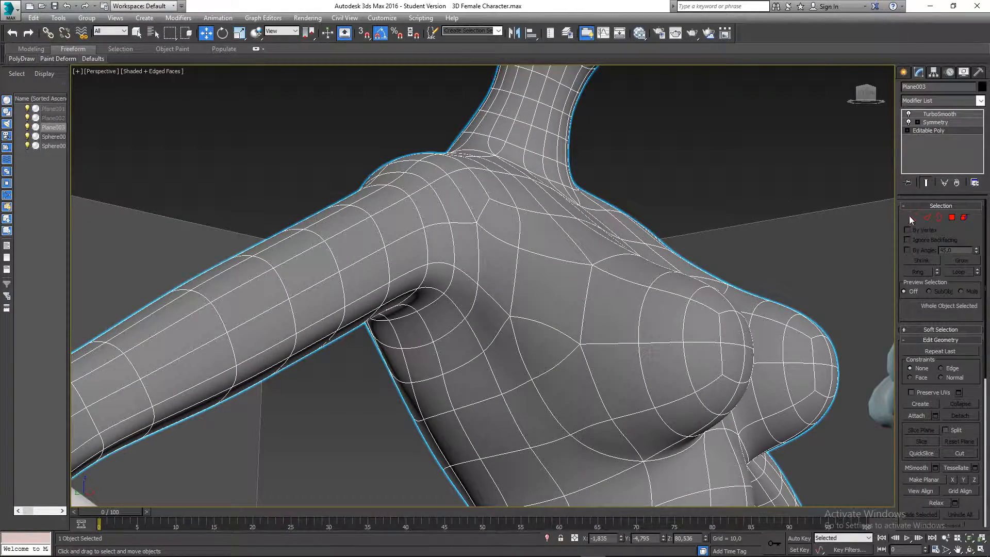
pyautogui.click(910, 218)
# Set the subdivision cage's display color to pure blue (0, 0, 255)
pyautogui.scroll(-10, 930, 316)
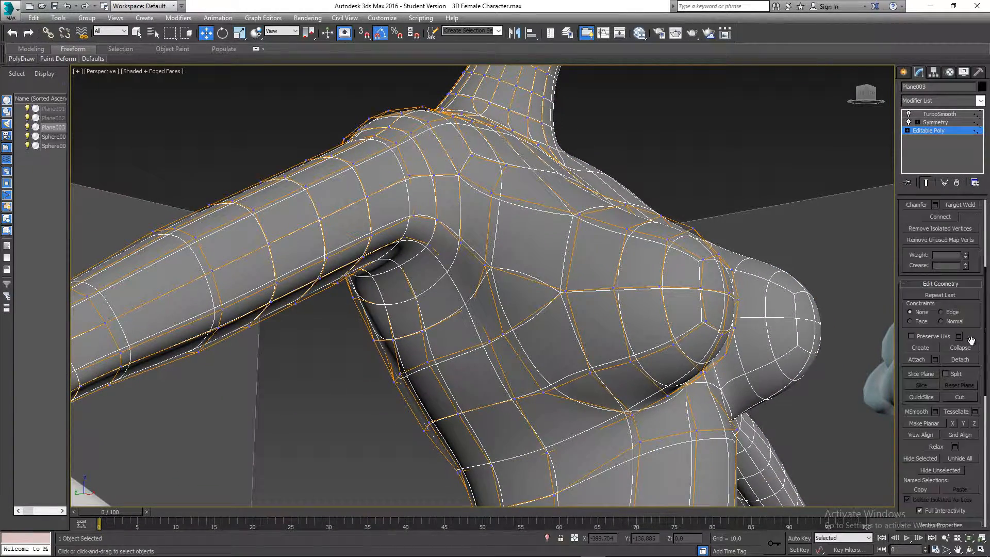
pyautogui.click(960, 405)
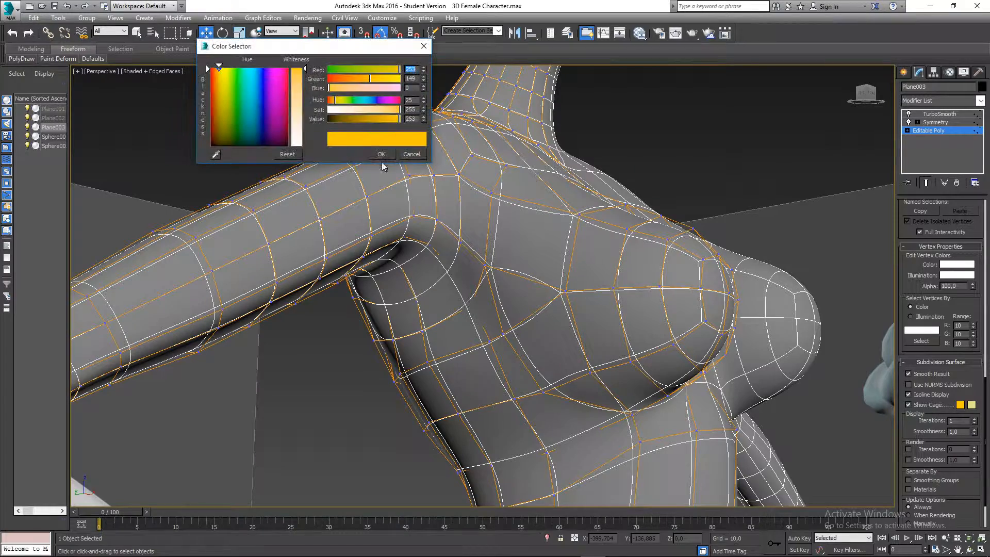
pyautogui.click(262, 75)
pyautogui.moveTo(323, 81); pyautogui.dragTo(325, 80)
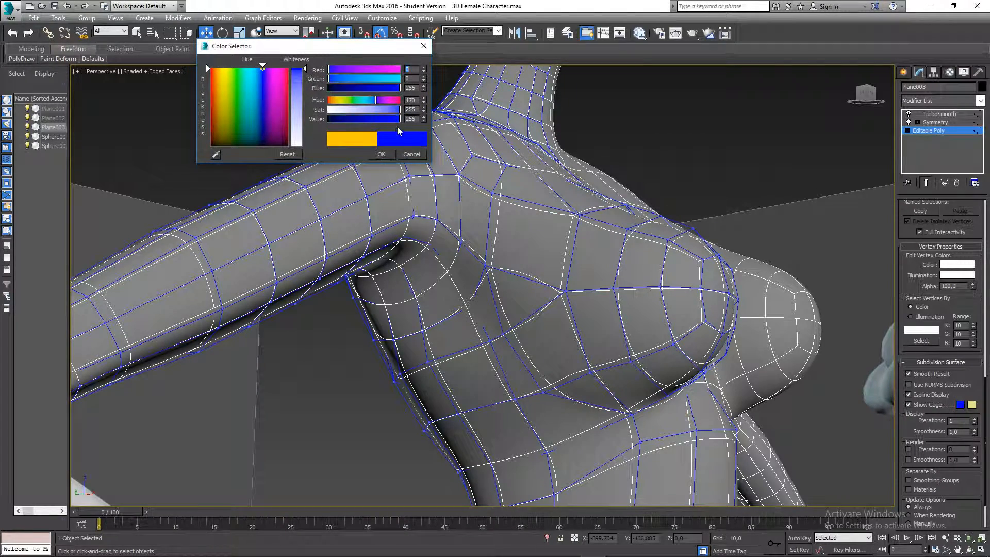
pyautogui.click(383, 155)
# Set the second cage color, used for selected cage parts, to a fully saturated red
pyautogui.click(971, 405)
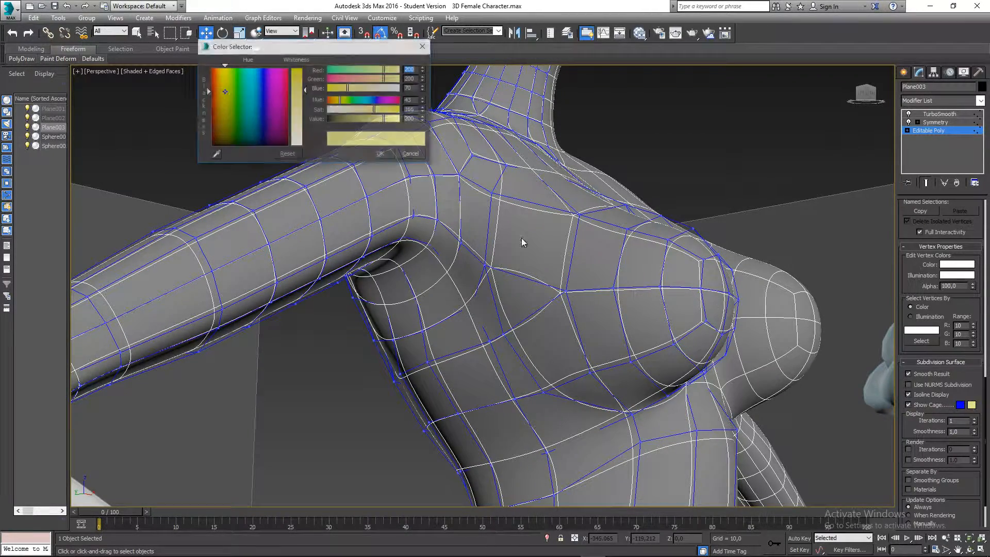
pyautogui.moveTo(215, 76); pyautogui.dragTo(209, 67)
pyautogui.moveTo(301, 99); pyautogui.dragTo(301, 66)
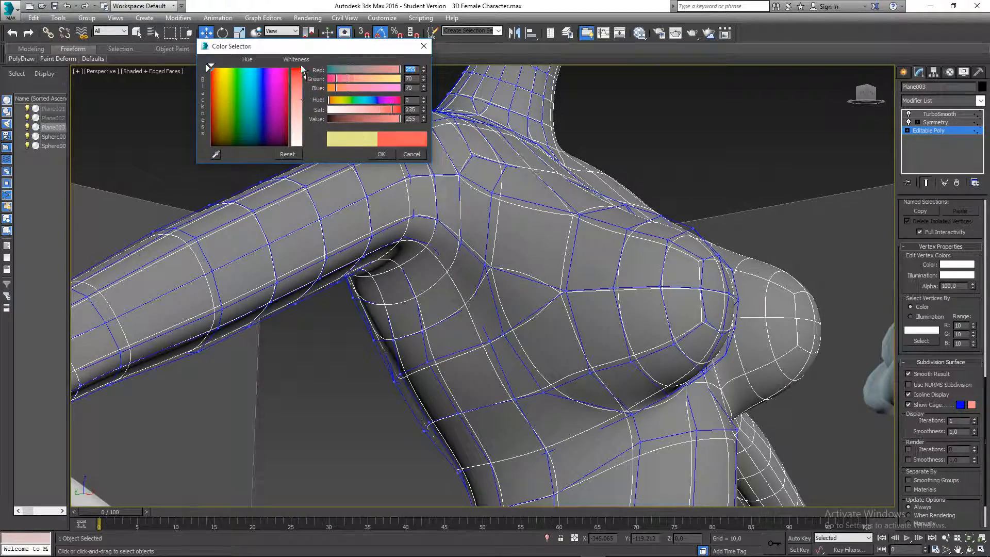
pyautogui.click(381, 154)
pyautogui.moveTo(379, 153); pyautogui.dragTo(418, 245, button='middle')
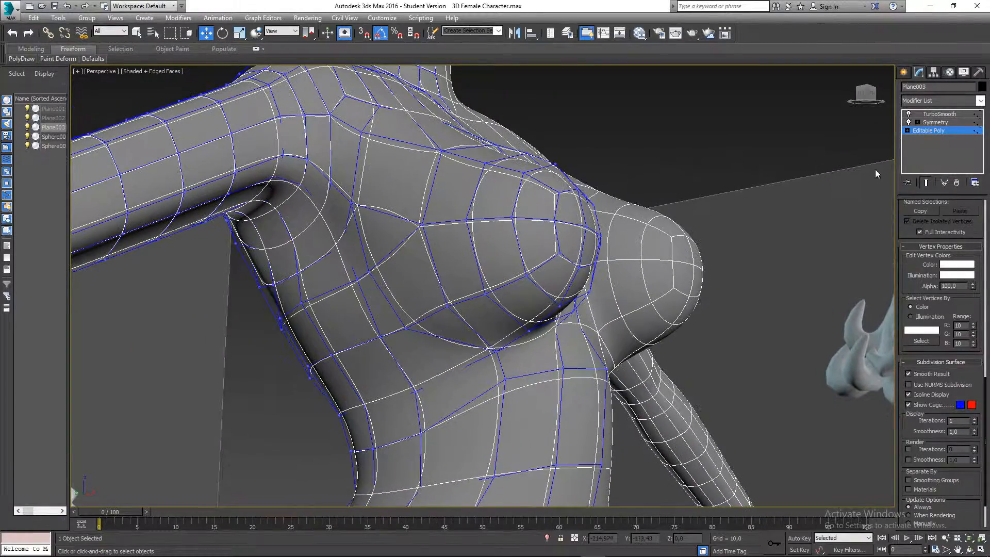
# Select the vertex on the side of the torso just below the armpit and adjust it slightly along the X axis
pyautogui.click(926, 183)
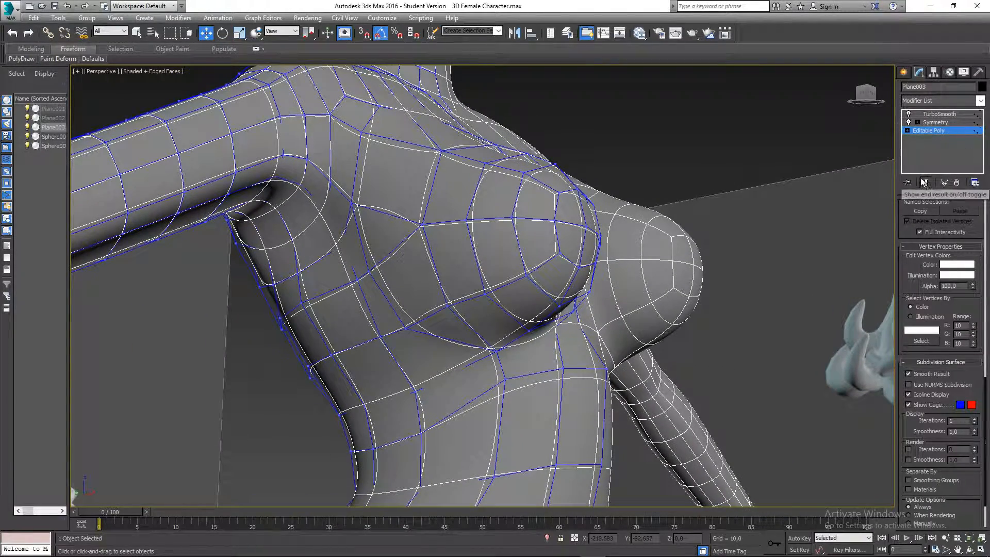
pyautogui.scroll(5, 975, 220)
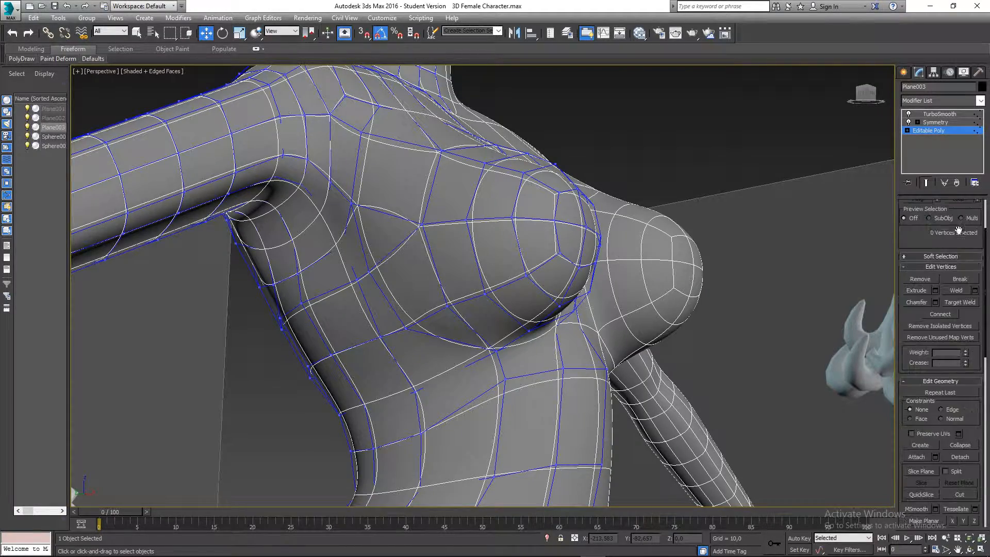
pyautogui.keyDown('alt'); pyautogui.moveTo(433, 307); pyautogui.dragTo(624, 322, button='middle'); pyautogui.keyUp('alt')
pyautogui.scroll(5, 570, 327)
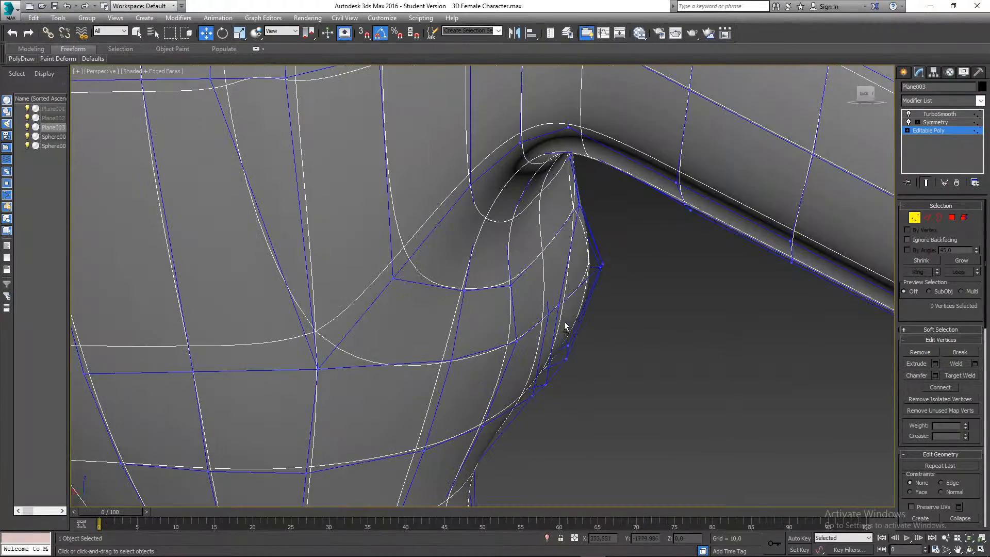
pyautogui.moveTo(554, 336); pyautogui.dragTo(554, 336)
pyautogui.keyDown('alt'); pyautogui.moveTo(554, 336); pyautogui.dragTo(564, 347, button='middle'); pyautogui.keyUp('alt')
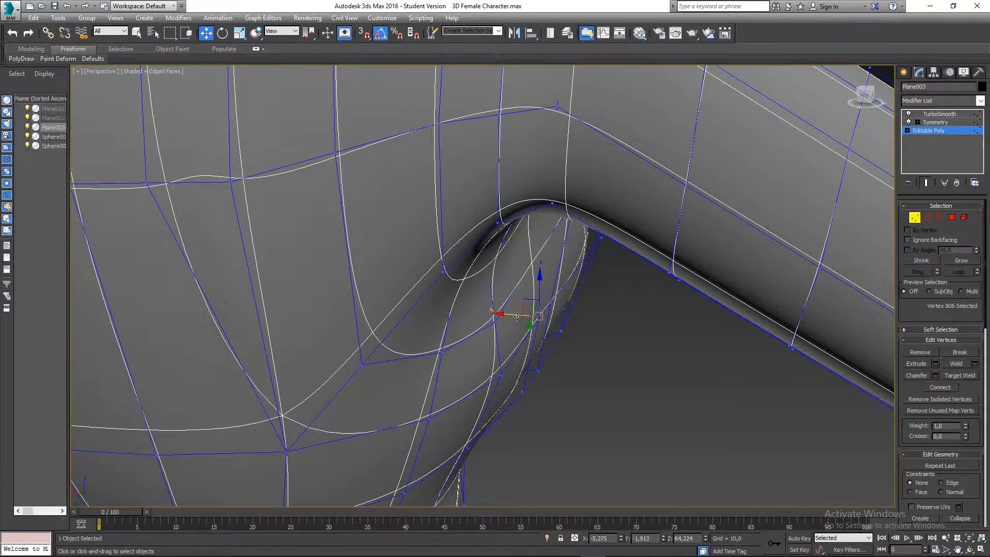
pyautogui.moveTo(520, 316); pyautogui.dragTo(526, 316)
pyautogui.keyDown('alt'); pyautogui.moveTo(582, 315); pyautogui.dragTo(465, 322, button='middle'); pyautogui.keyUp('alt')
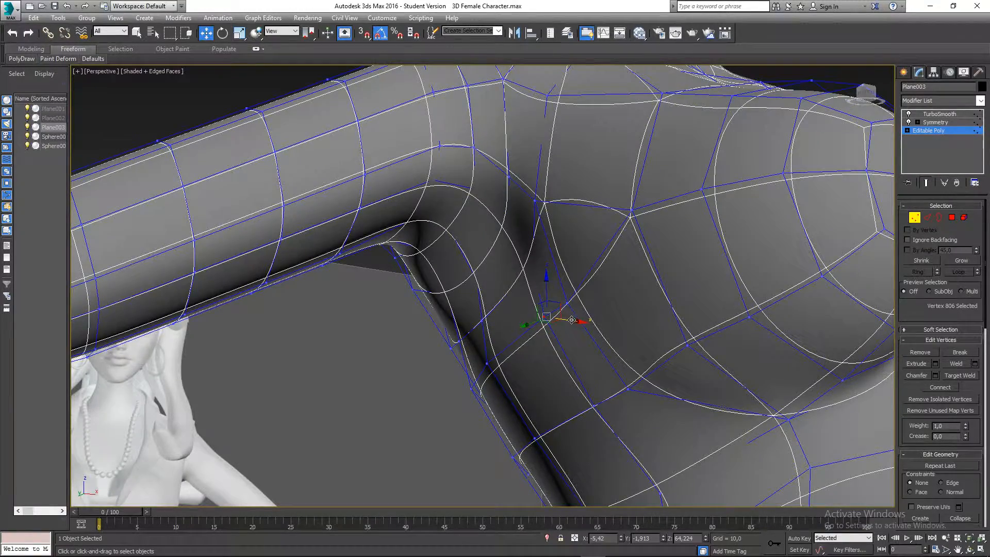
pyautogui.moveTo(572, 320); pyautogui.dragTo(569, 320)
# Hide the smoothed end result to inspect the base mesh around the armpit, and show it again
pyautogui.keyDown('alt'); pyautogui.moveTo(569, 319); pyautogui.dragTo(598, 234, button='middle'); pyautogui.keyUp('alt')
pyautogui.click(927, 183)
pyautogui.scroll(5, 552, 312)
pyautogui.scroll(3, 523, 268)
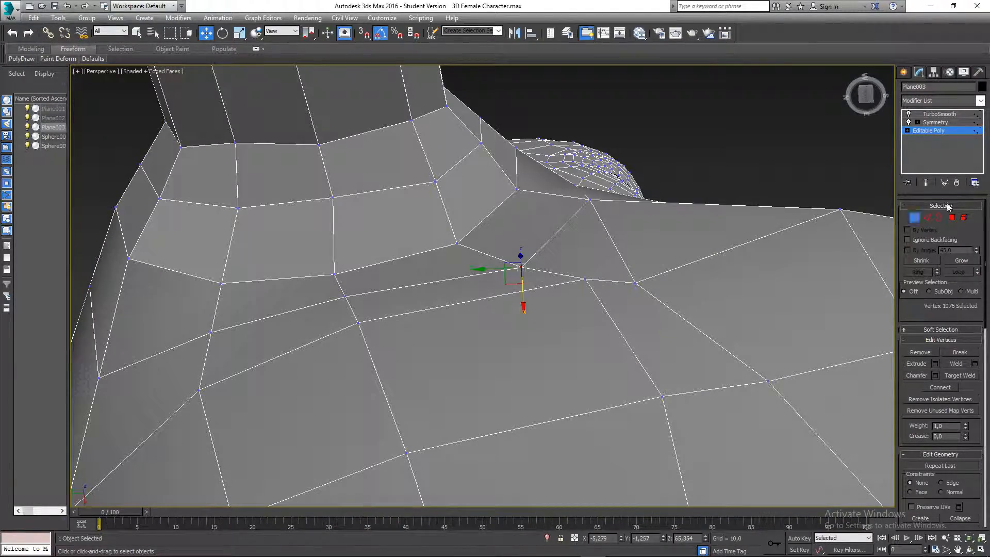
pyautogui.click(923, 184)
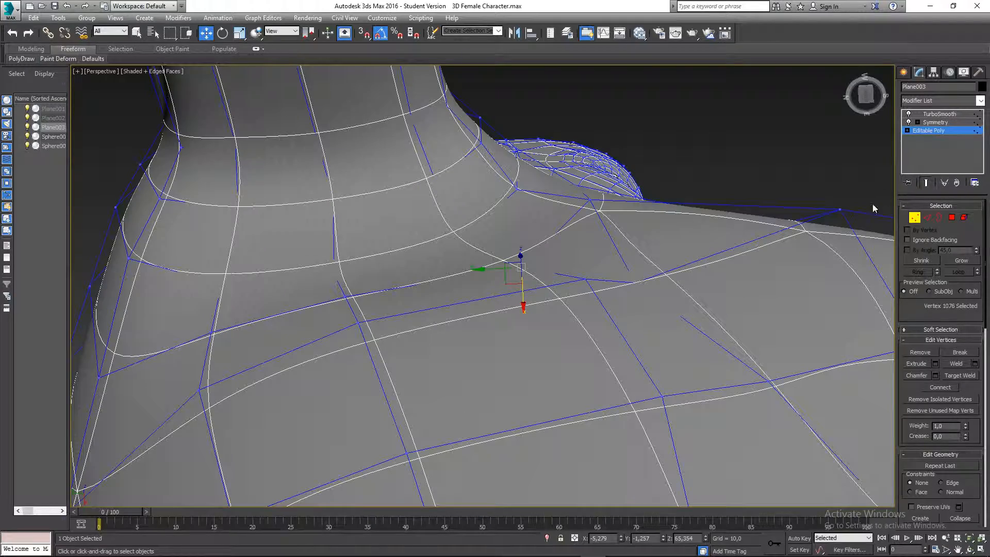
# Switch to polygon editing and hide the smoothed end result for work on the wrist end of the arm
pyautogui.keyDown('alt'); pyautogui.moveTo(608, 207); pyautogui.dragTo(426, 258, button='middle'); pyautogui.keyUp('alt')
pyautogui.scroll(-5, 499, 264)
pyautogui.scroll(-5, 560, 289)
pyautogui.scroll(3, 427, 258)
pyautogui.moveTo(257, 244); pyautogui.dragTo(496, 170, button='middle')
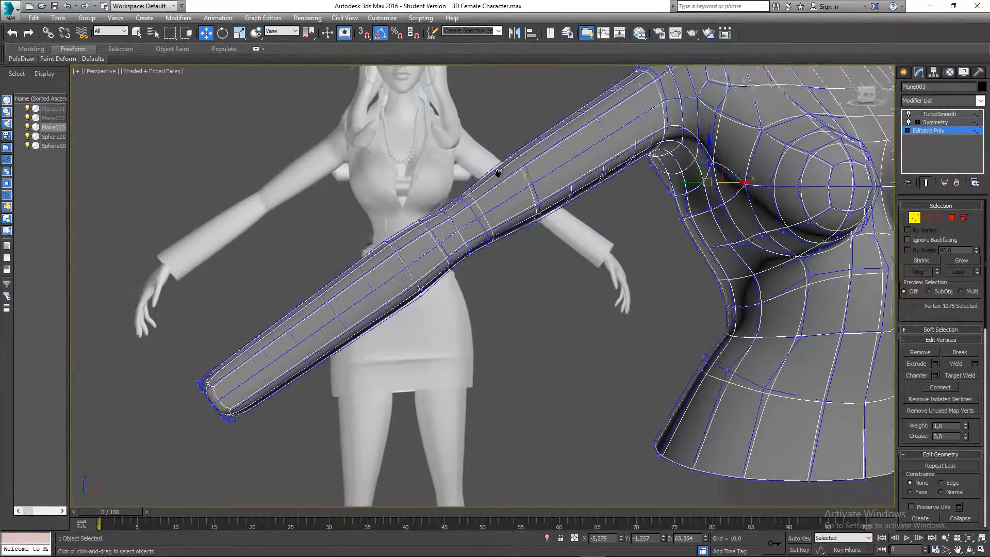
pyautogui.moveTo(287, 350); pyautogui.dragTo(295, 297, button='middle')
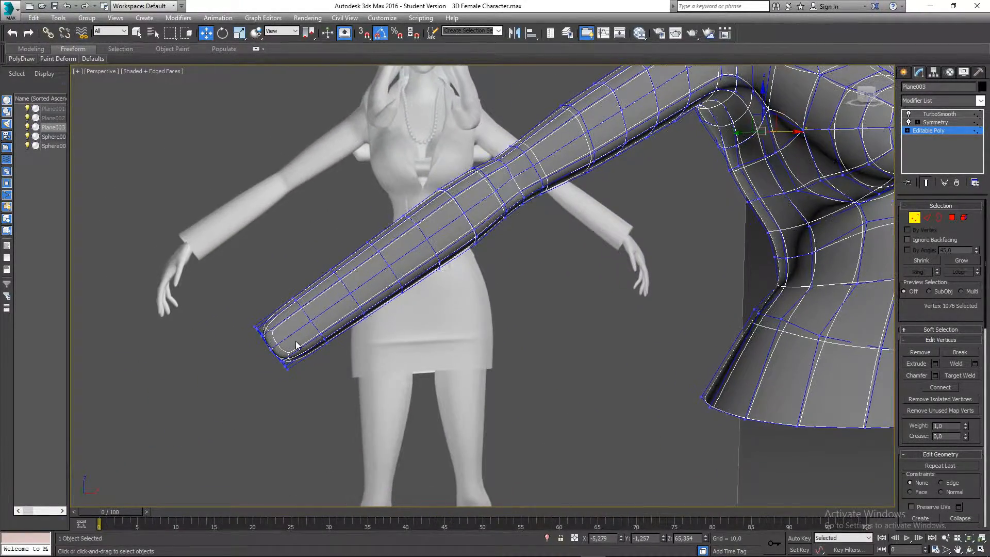
pyautogui.click(951, 218)
pyautogui.keyDown('alt'); pyautogui.moveTo(389, 327); pyautogui.dragTo(612, 201, button='middle'); pyautogui.keyUp('alt')
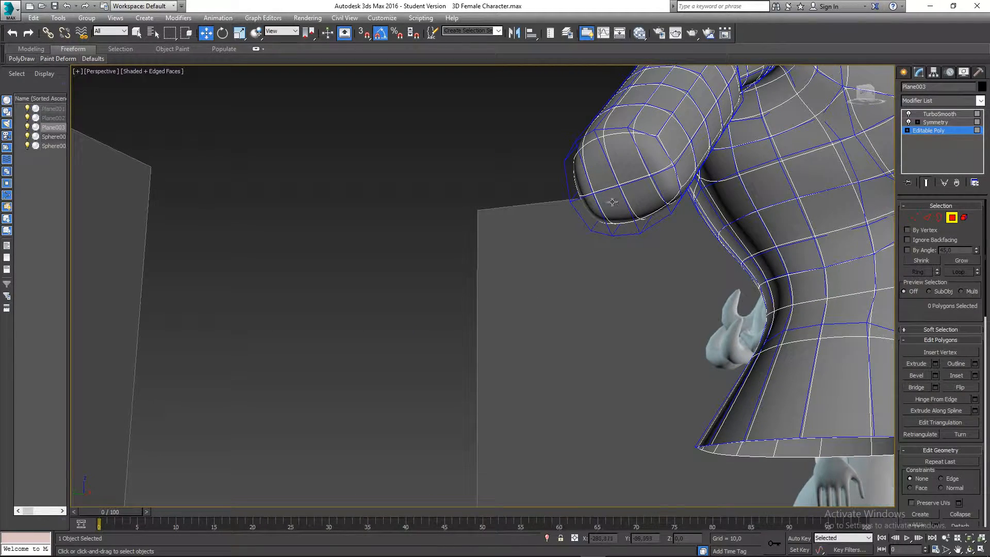
pyautogui.click(926, 185)
pyautogui.moveTo(599, 267); pyautogui.dragTo(588, 281, button='middle')
# Select all the polygons capping the wrist end of the arm and delete them
pyautogui.click(596, 237)
pyautogui.keyDown('ctrl'); pyautogui.click(609, 264); pyautogui.keyUp('ctrl')
pyautogui.keyDown('ctrl'); pyautogui.click(589, 278); pyautogui.keyUp('ctrl')
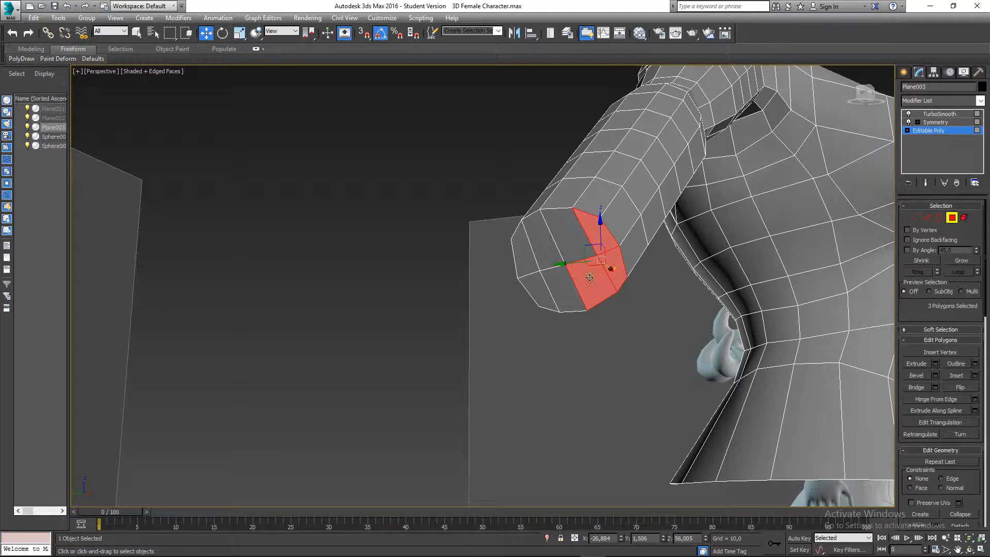
pyautogui.keyDown('ctrl'); pyautogui.click(577, 243); pyautogui.keyUp('ctrl')
pyautogui.keyDown('ctrl'); pyautogui.click(552, 253); pyautogui.keyUp('ctrl')
pyautogui.keyDown('ctrl'); pyautogui.click(525, 247); pyautogui.keyUp('ctrl')
pyautogui.keyDown('ctrl'); pyautogui.click(531, 287); pyautogui.keyUp('ctrl')
pyautogui.keyDown('ctrl'); pyautogui.click(560, 286); pyautogui.keyUp('ctrl')
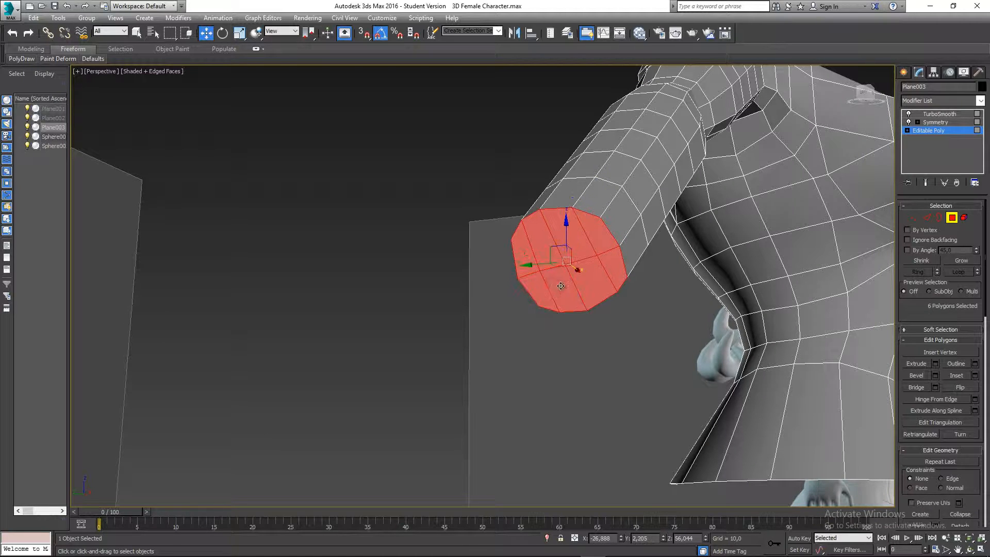
pyautogui.keyDown('alt'); pyautogui.moveTo(560, 286); pyautogui.dragTo(356, 290, button='middle'); pyautogui.keyUp('alt')
pyautogui.click(513, 326)
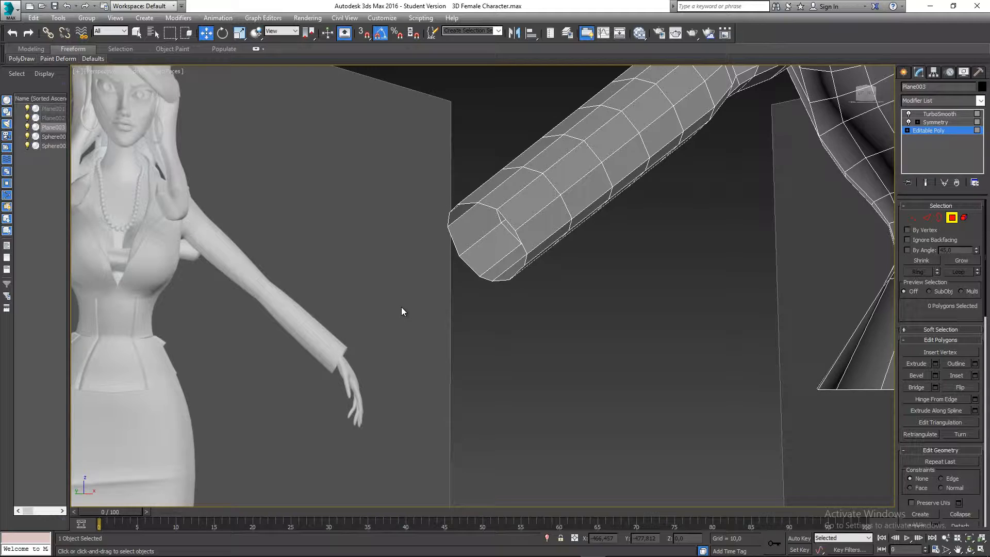
pyautogui.keyDown('alt'); pyautogui.moveTo(414, 304); pyautogui.dragTo(465, 308, button='middle'); pyautogui.keyUp('alt')
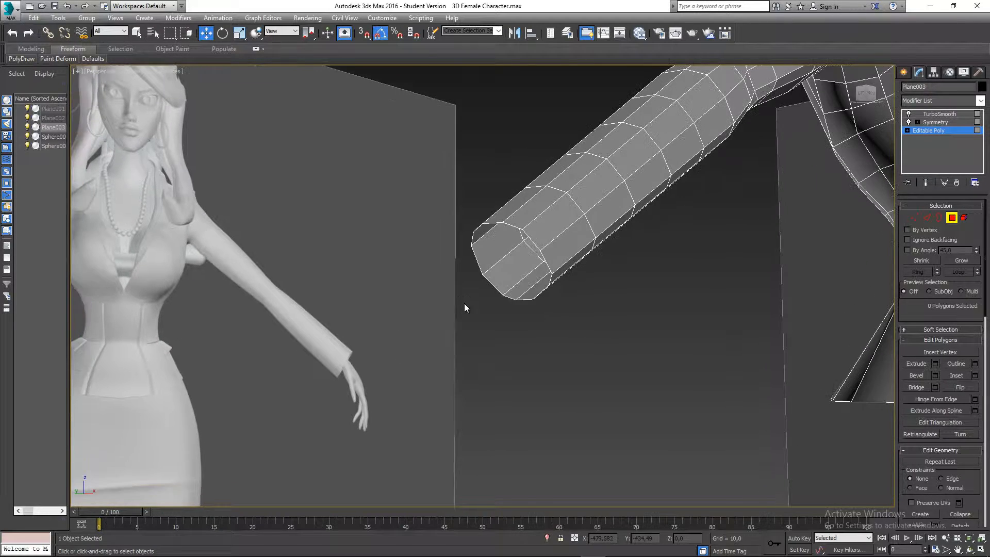
# Examine the opened wrist end, the arm, the inside of the shoulder and the torso against the reference images from several angles
pyautogui.moveTo(491, 270); pyautogui.dragTo(430, 328, button='middle')
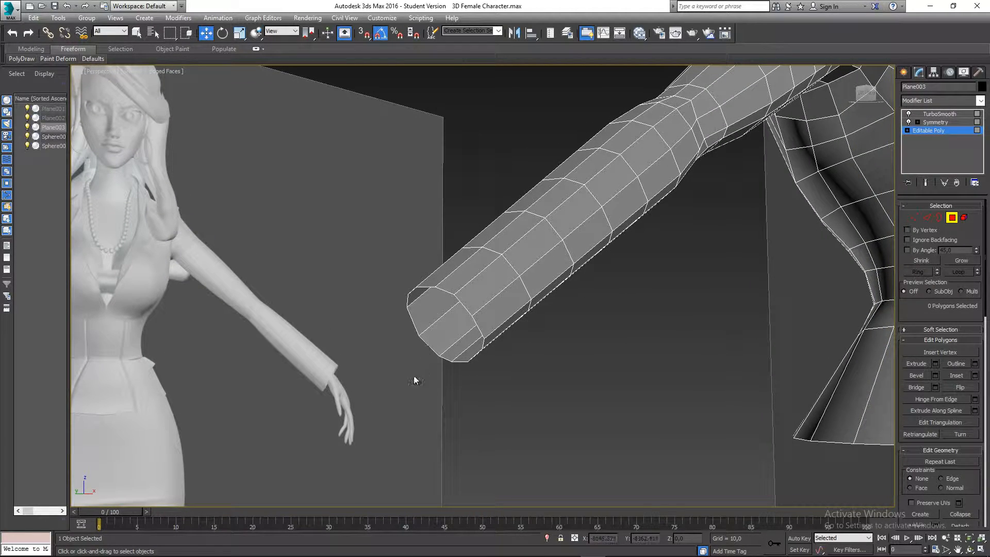
pyautogui.scroll(-8, 494, 307)
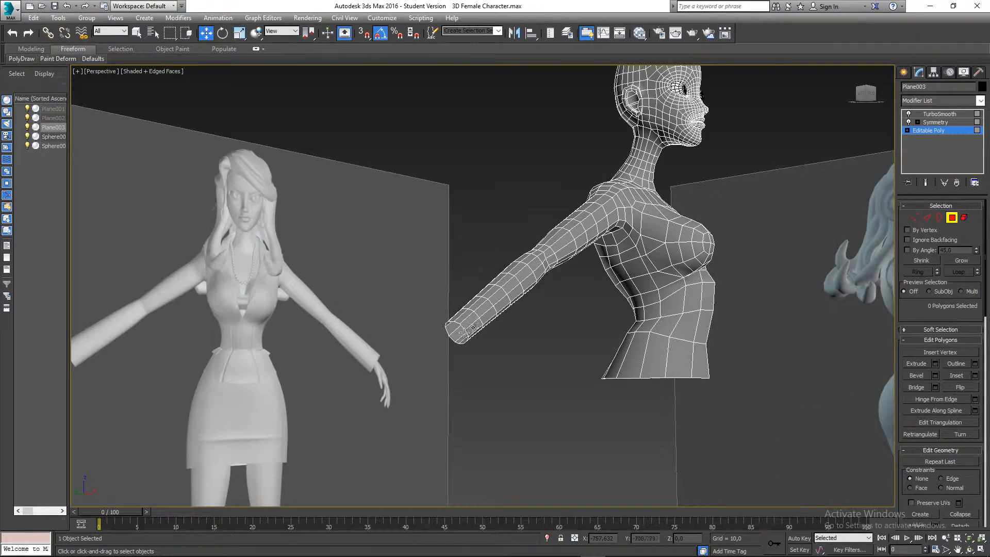
pyautogui.keyDown('alt'); pyautogui.moveTo(499, 356); pyautogui.dragTo(505, 345, button='middle'); pyautogui.keyUp('alt')
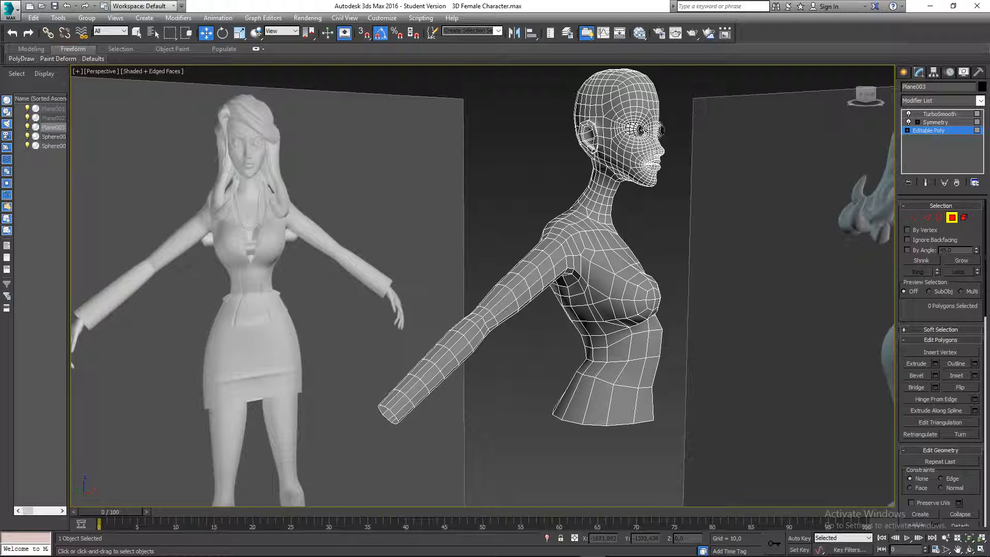
pyautogui.keyDown('alt'); pyautogui.moveTo(590, 259); pyautogui.dragTo(494, 323, button='middle'); pyautogui.keyUp('alt')
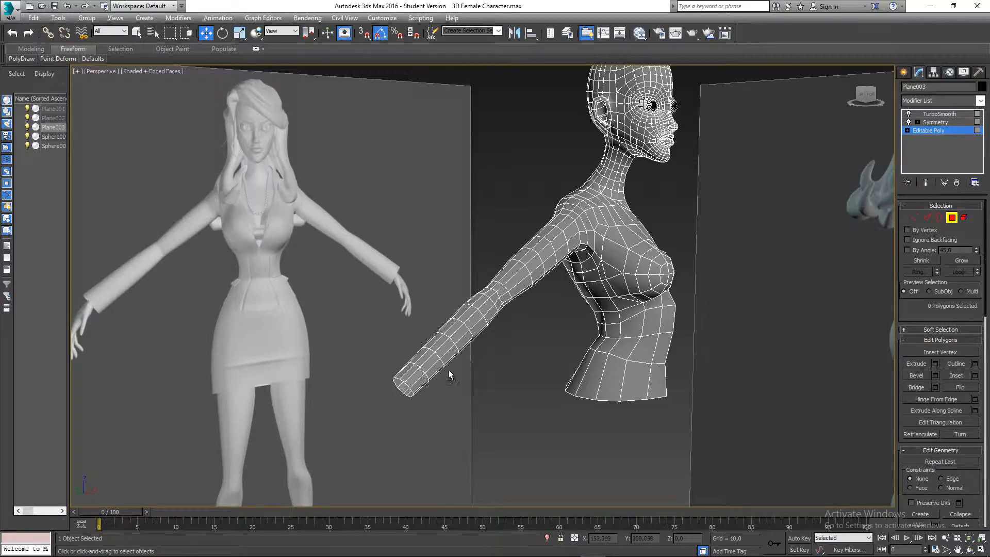
pyautogui.keyDown('alt'); pyautogui.moveTo(449, 375); pyautogui.dragTo(492, 291, button='middle'); pyautogui.keyUp('alt')
pyautogui.scroll(5, 457, 363)
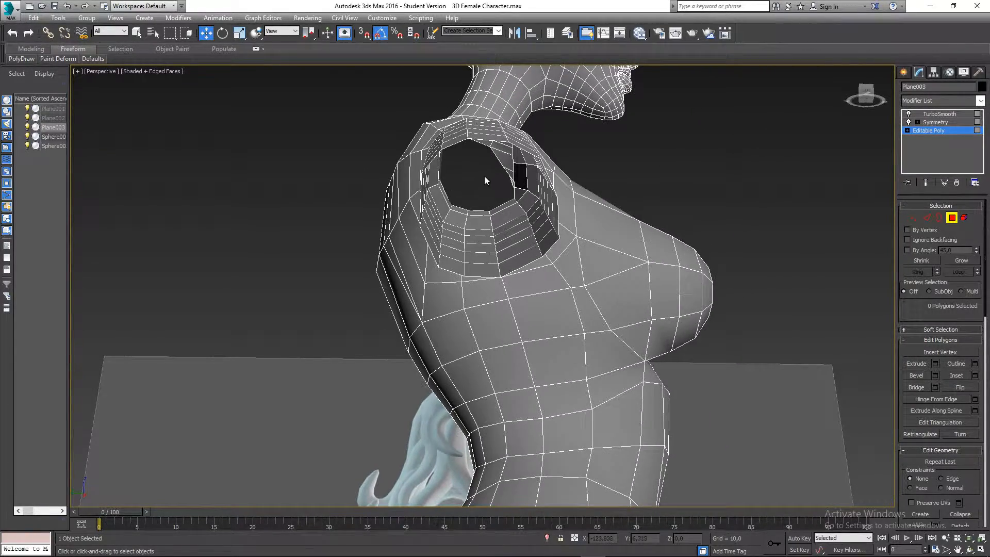
pyautogui.keyDown('alt'); pyautogui.moveTo(491, 207); pyautogui.dragTo(279, 283, button='middle'); pyautogui.keyUp('alt')
pyautogui.scroll(-5, 273, 286)
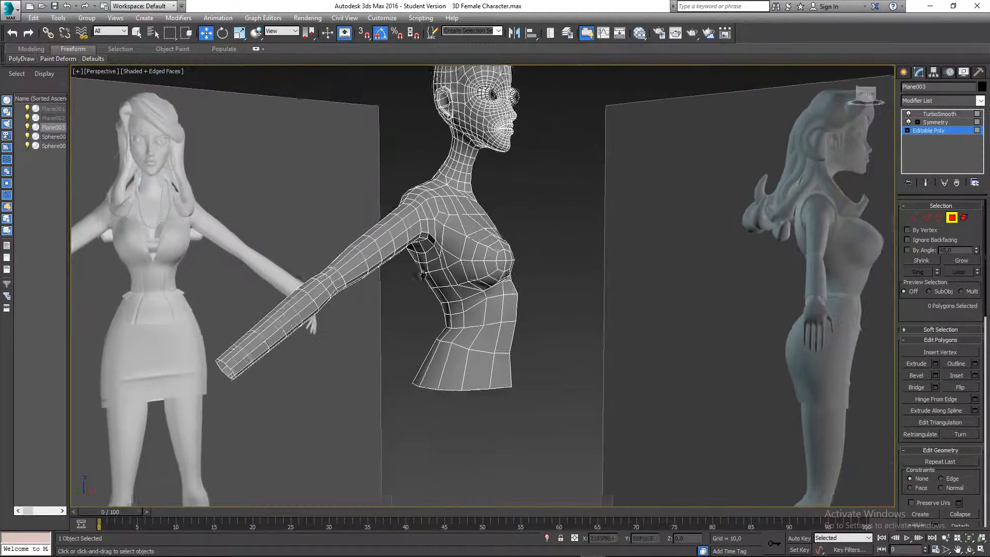
# Finish polygon editing and deselect the body, show the model shaded without edged faces, and save the scene
pyautogui.click(951, 218)
pyautogui.click(569, 204)
pyautogui.moveTo(563, 205)
pyautogui.mouseDown(button='middle')
pyautogui.moveTo(525, 257)
pyautogui.moveTo(449, 289)
pyautogui.moveTo(434, 277)
pyautogui.mouseUp(button='middle')
pyautogui.press('F4')
pyautogui.hotkey('ctrl', 's')
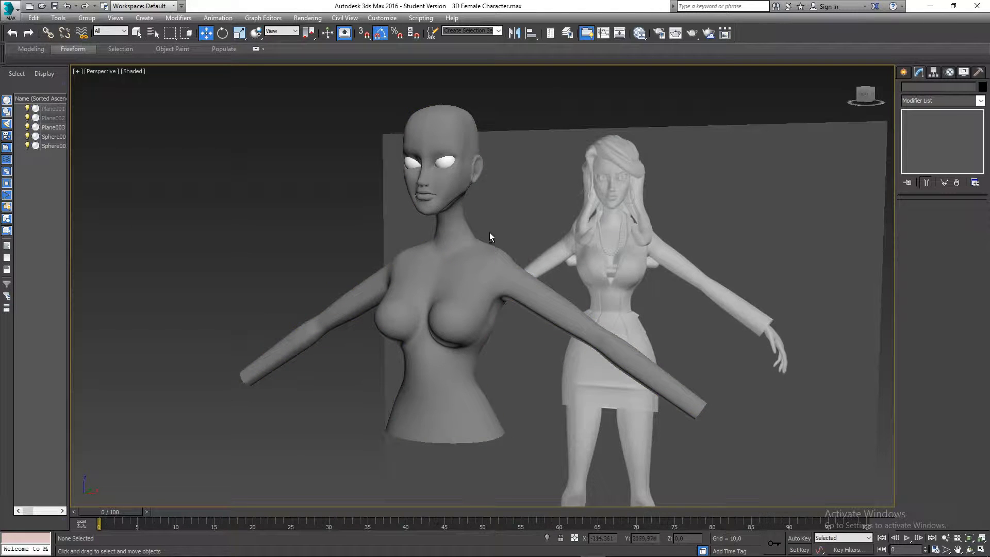
pyautogui.keyDown('alt'); pyautogui.moveTo(490, 232); pyautogui.dragTo(561, 242, button='middle'); pyautogui.keyUp('alt')
pyautogui.moveTo(551, 237)
pyautogui.mouseDown(button='middle')
pyautogui.moveTo(547, 250)
pyautogui.moveTo(534, 236)
pyautogui.mouseUp(button='middle')
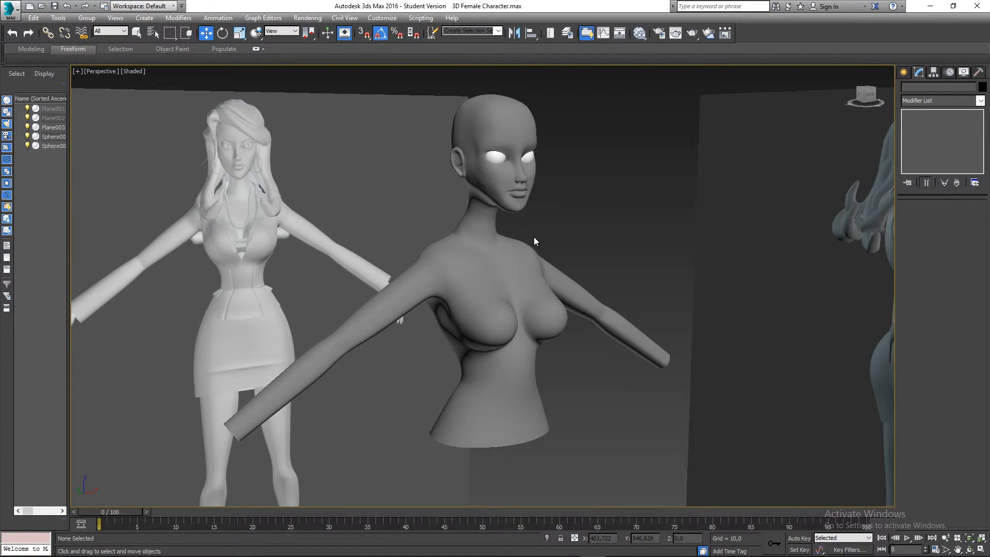